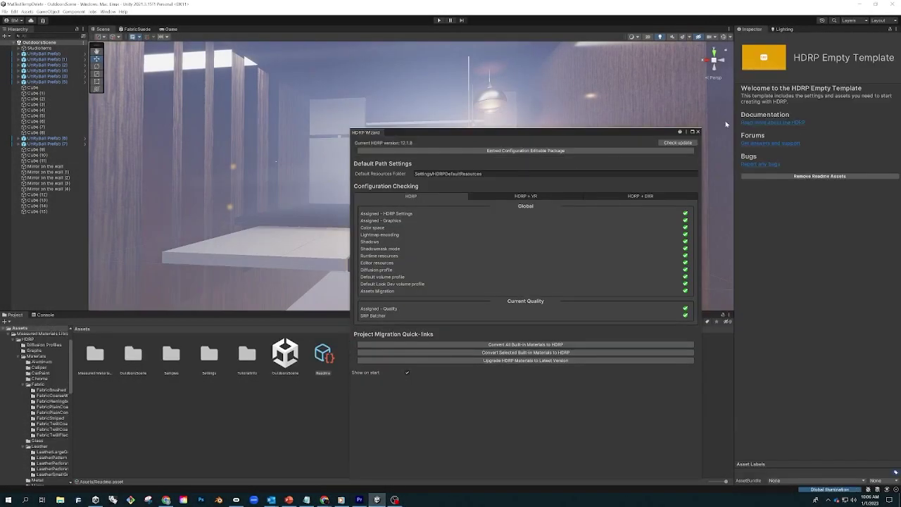
Close the HDRP Wizard and enlarge the Scene view downward to show more of the studio scene.
left_click(697, 133)
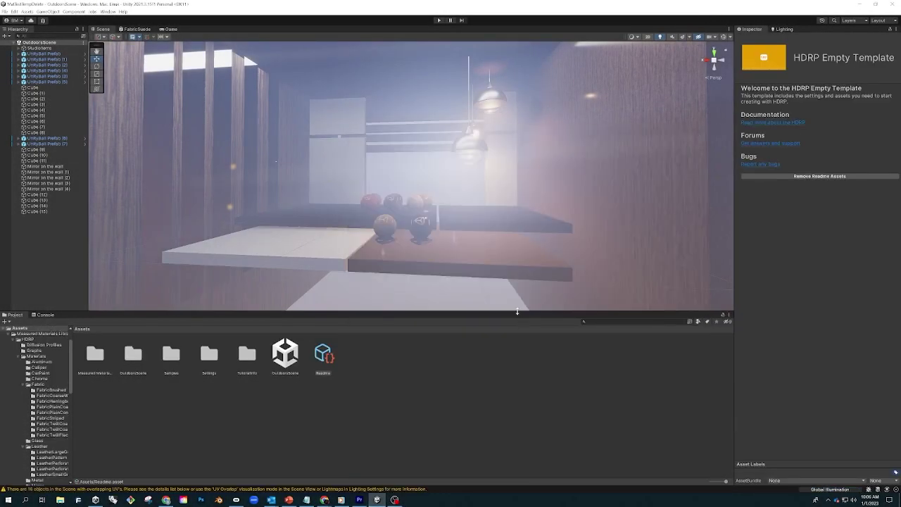
left_click_drag(517, 311, 525, 404)
right_click_drag(510, 212, 469, 225)
middle_click_drag(468, 224, 446, 246)
scroll(441, 228, "down", 5)
scroll(415, 290, "up", 4)
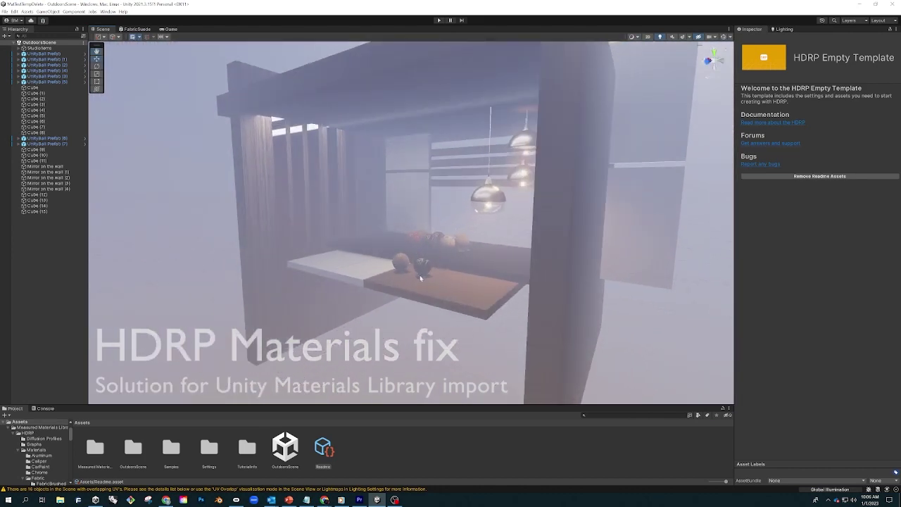
right_click_drag(415, 293, 267, 224)
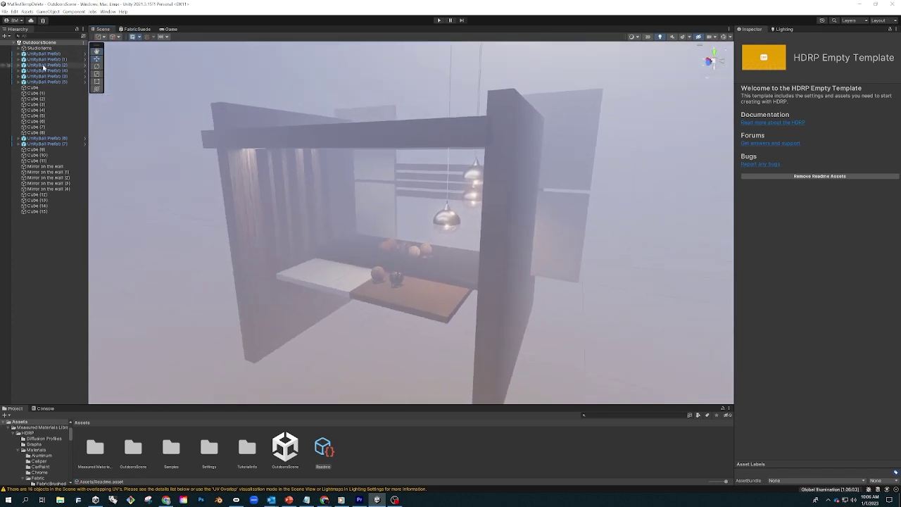
Toggle the Sky and Fog Volume object off and on again to compare the scene with and without it.
left_click(18, 48)
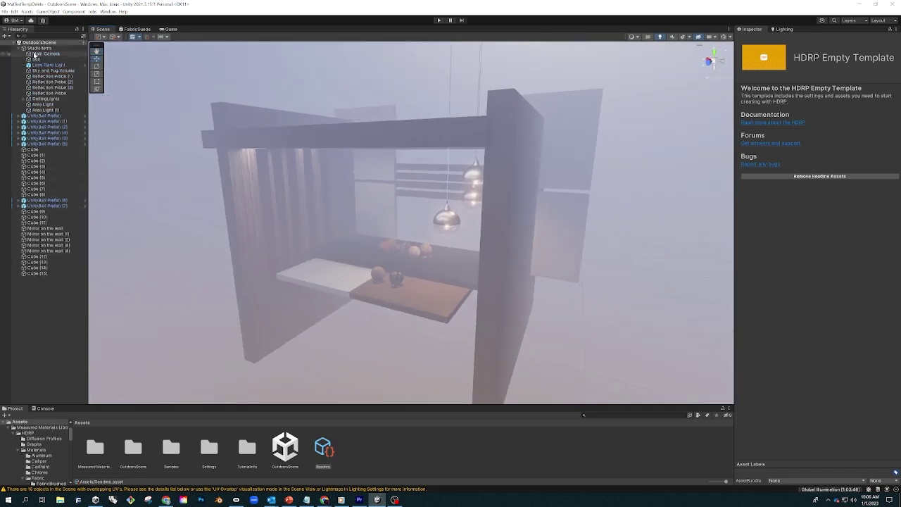
left_click(48, 64)
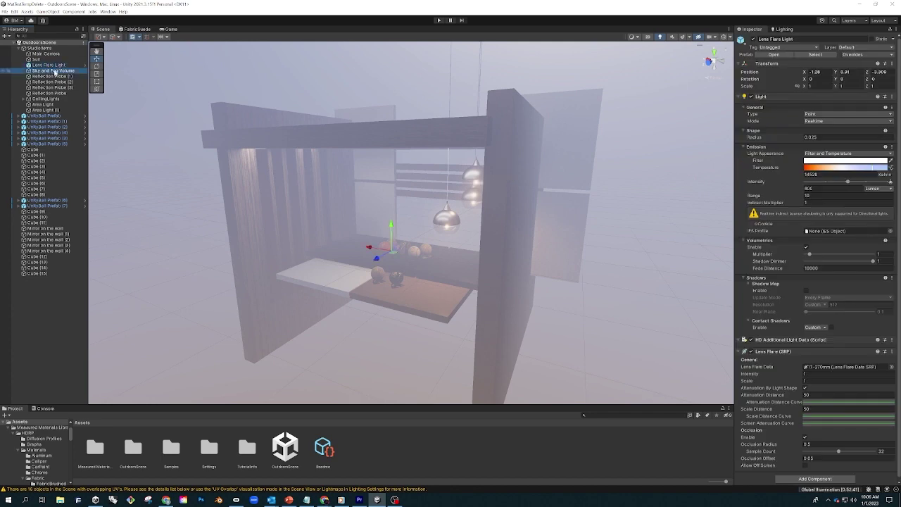
left_click(53, 71)
left_click(753, 38)
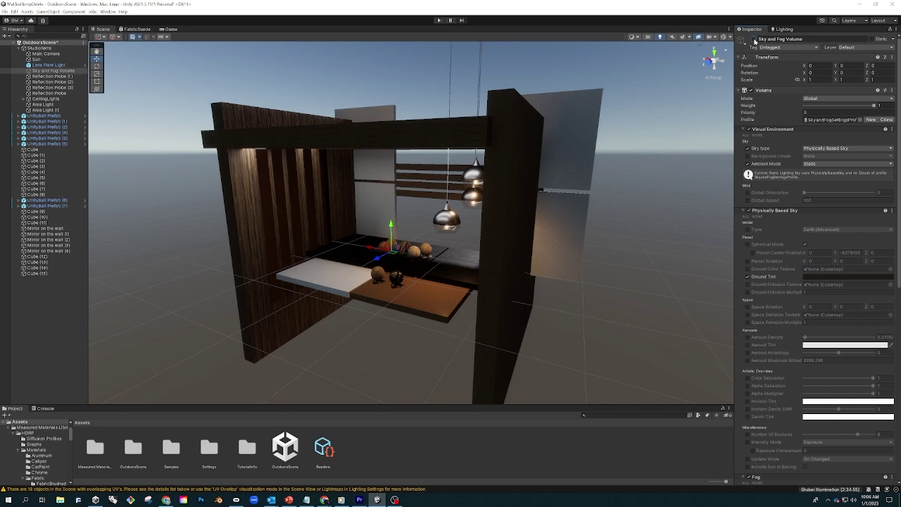
left_click(753, 39)
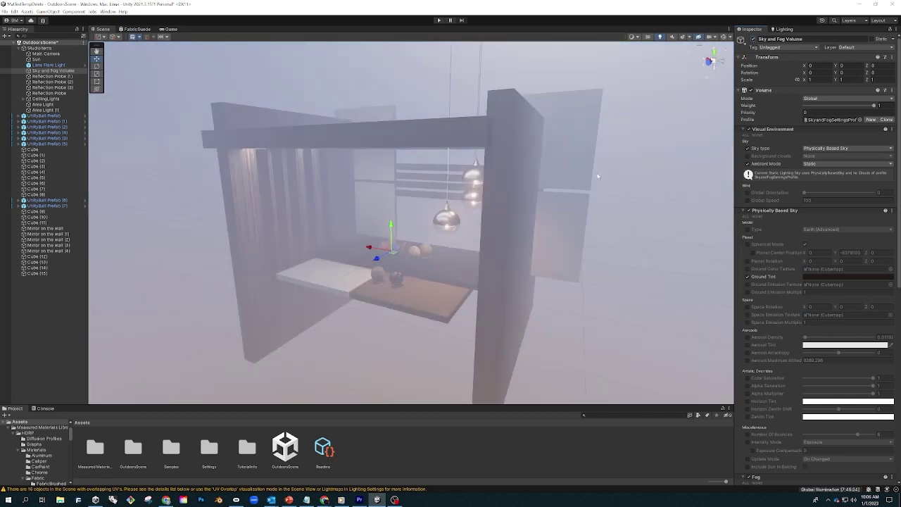
Expand the CeilingLights group and examine the first Spot Light's settings and its effect around the hanging lamps.
right_click_drag(422, 287, 462, 213)
middle_click_drag(406, 312, 459, 251)
right_click_drag(458, 251, 458, 260)
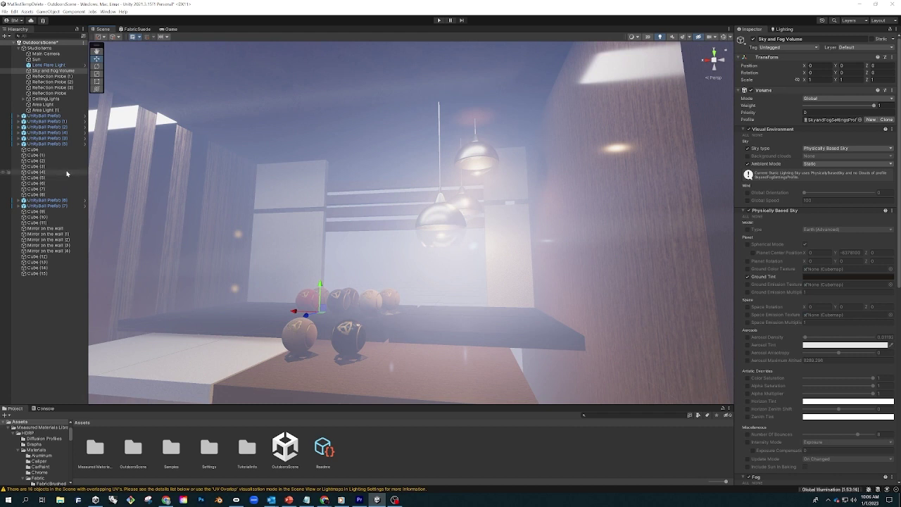
left_click(45, 99)
left_click(25, 99)
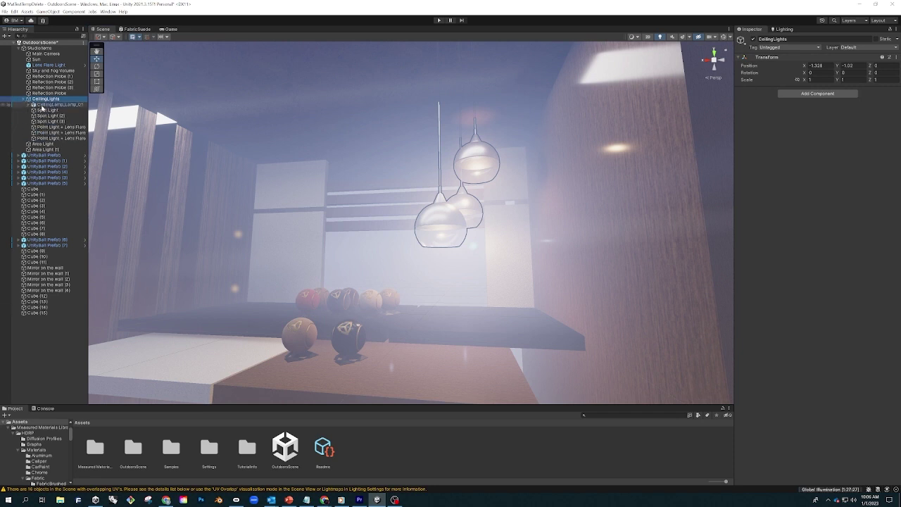
left_click(47, 110)
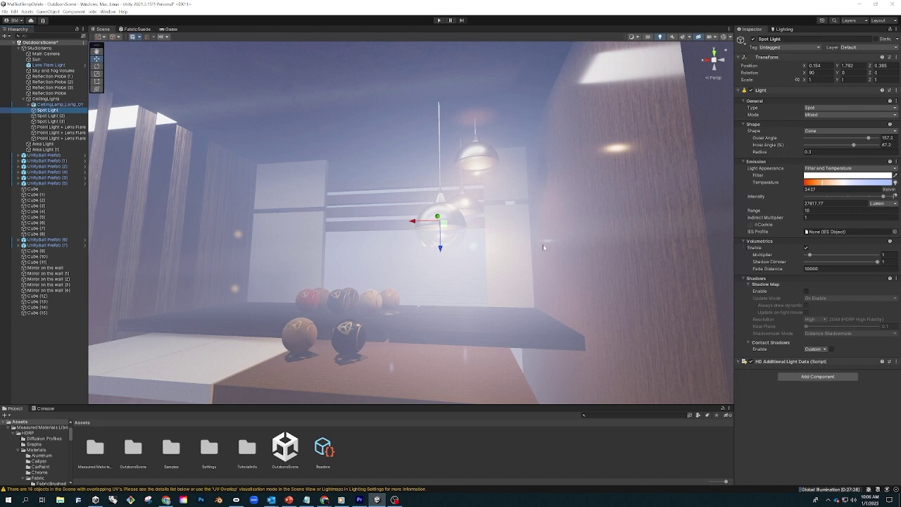
right_click_drag(549, 243, 486, 276)
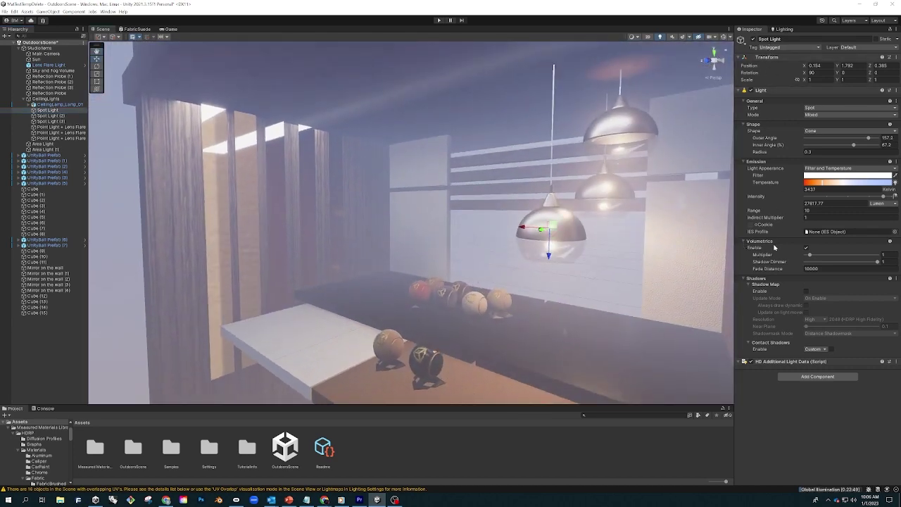
right_click_drag(533, 266, 395, 267)
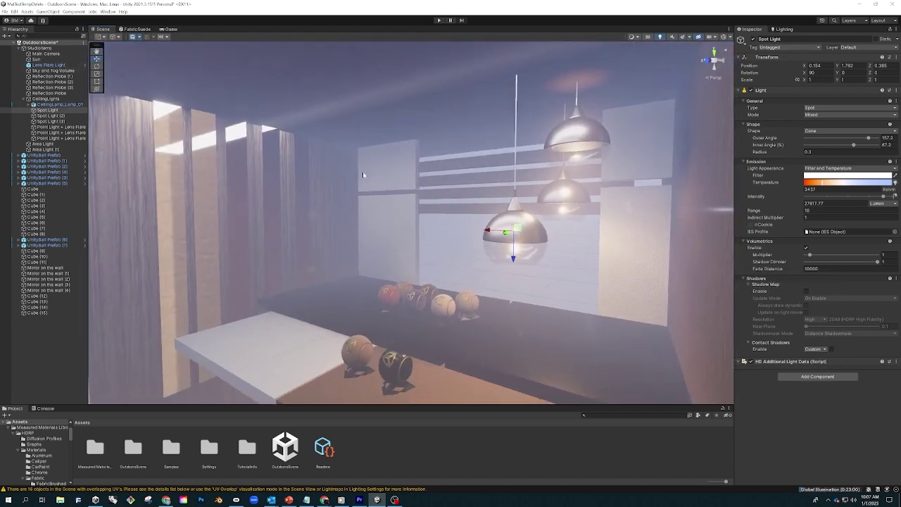
mouse_move(465, 260)
right_mouse_down()
mouse_move(489, 261)
mouse_move(451, 265)
right_mouse_up()
right_click_drag(508, 286, 475, 303)
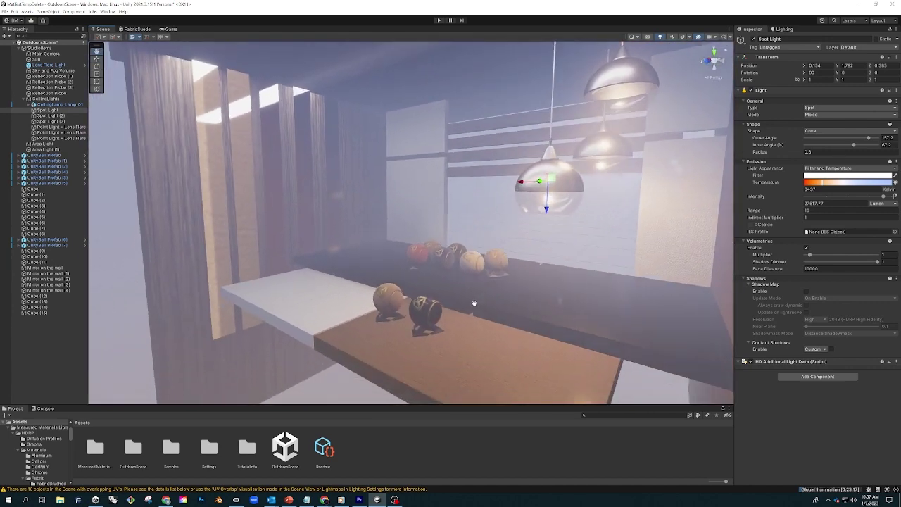
Switch the Fog override of the Sky and Fog Volume off and on again to compare the fog's effect.
left_click(49, 71)
scroll(814, 312, "down", 5)
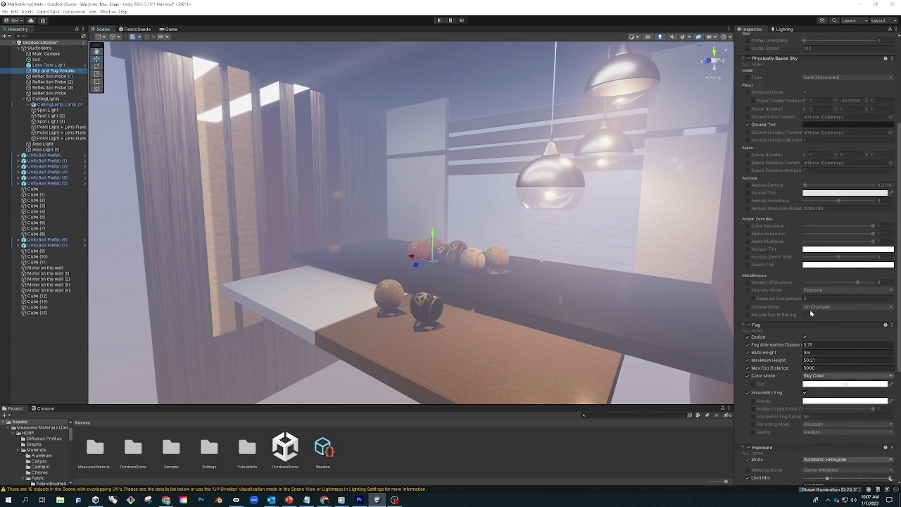
scroll(810, 313, "down", 4)
scroll(779, 234, "down", 3)
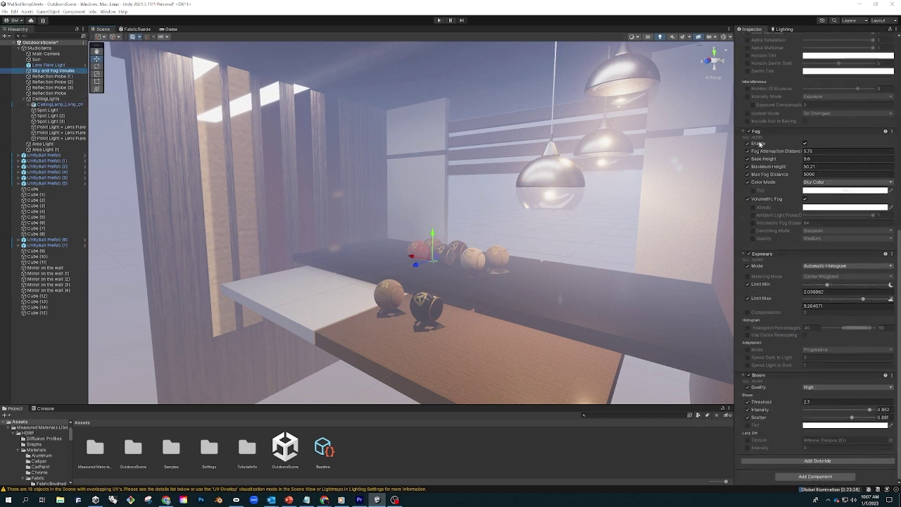
left_click(748, 132)
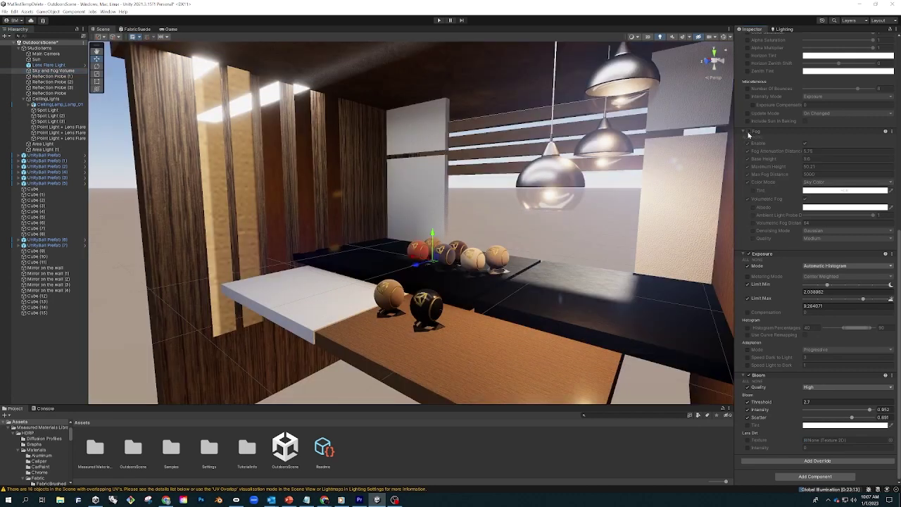
left_click(748, 133)
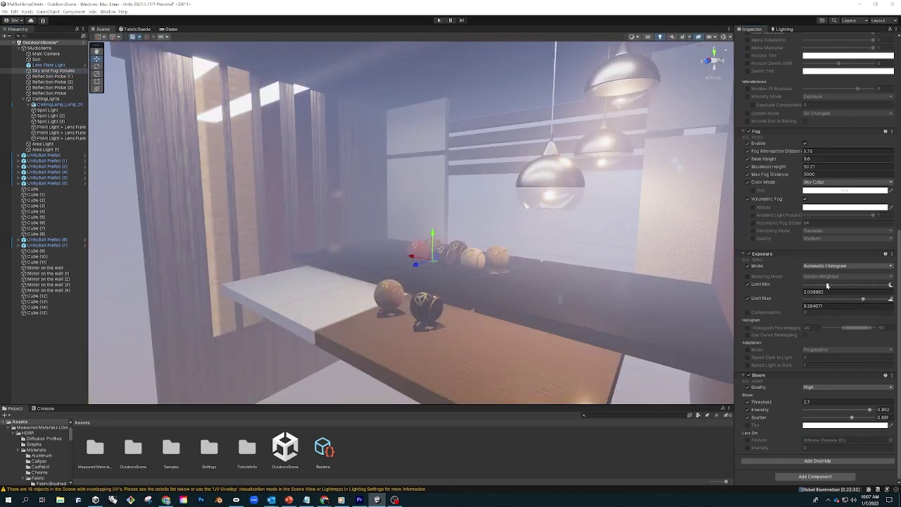
Examine the studio structure, countertops and material balls from several angles and distances with nothing selected.
right_click_drag(539, 271, 521, 268)
scroll(520, 268, "down", 5)
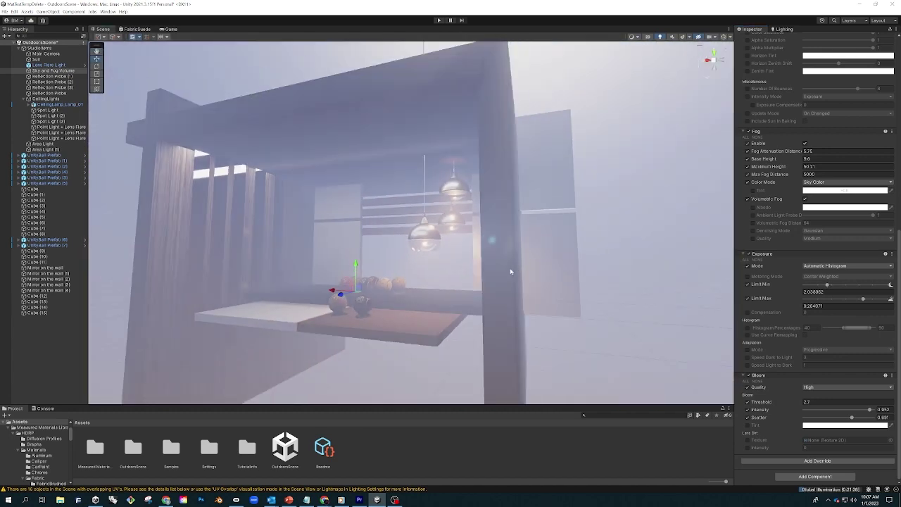
left_click_drag(502, 272, 522, 278, "alt")
right_click_drag(491, 273, 513, 299)
scroll(488, 268, "up", 5)
right_click_drag(489, 268, 485, 319)
scroll(484, 319, "up", 4)
middle_click_drag(485, 319, 492, 299)
right_click_drag(492, 299, 467, 284)
right_click_drag(520, 299, 488, 278)
left_click(45, 335)
middle_click_drag(433, 335, 466, 291)
scroll(470, 289, "down", 4)
scroll(468, 285, "up", 3)
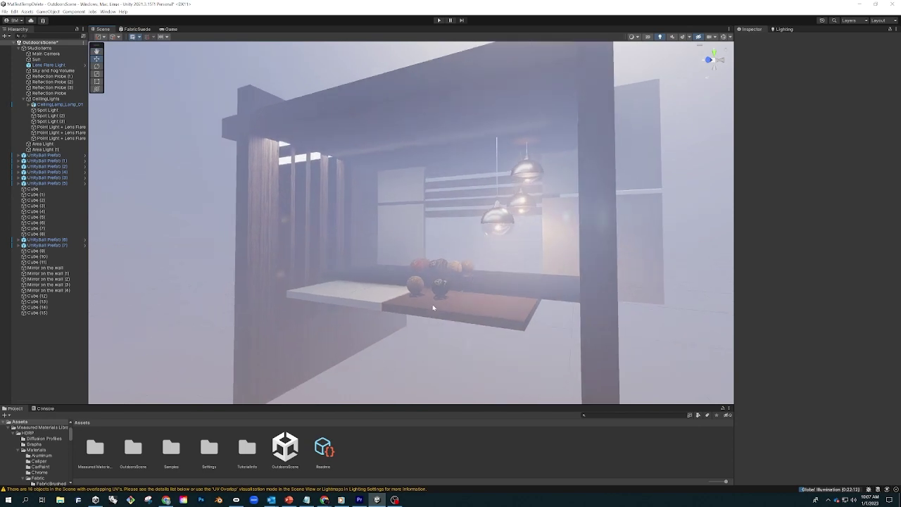
Switch to Chrome and view the MeasuredMaterialLibraryHDRP GitHub page, highlighting "Measured Material Library" in the readme, and return to Unity.
mouse_move(324, 498)
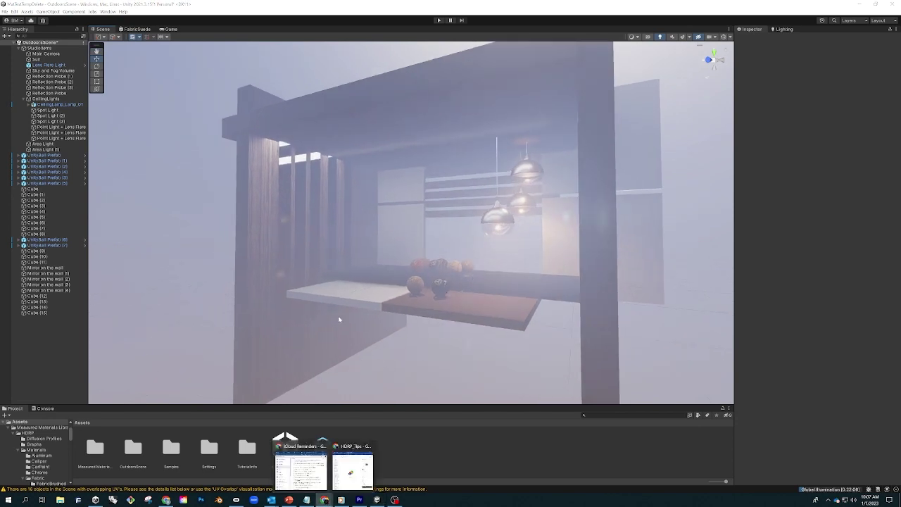
mouse_move(351, 470)
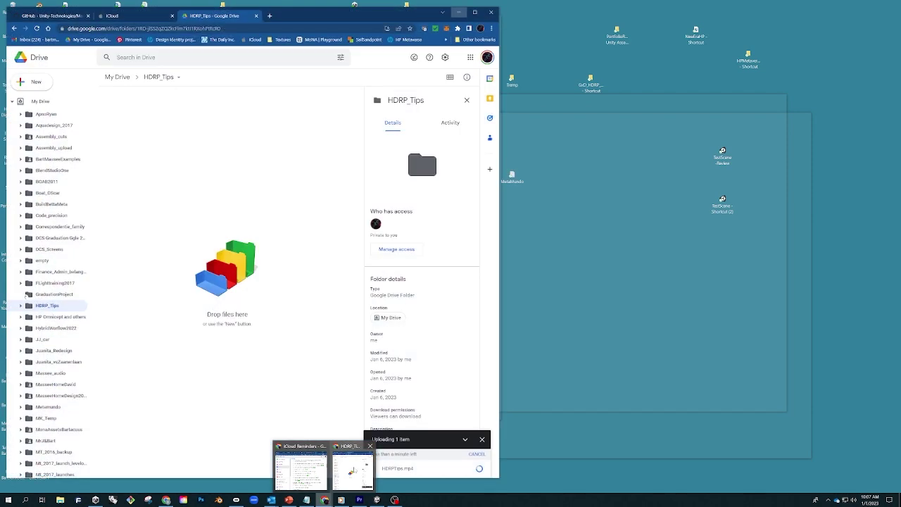
left_click(350, 471)
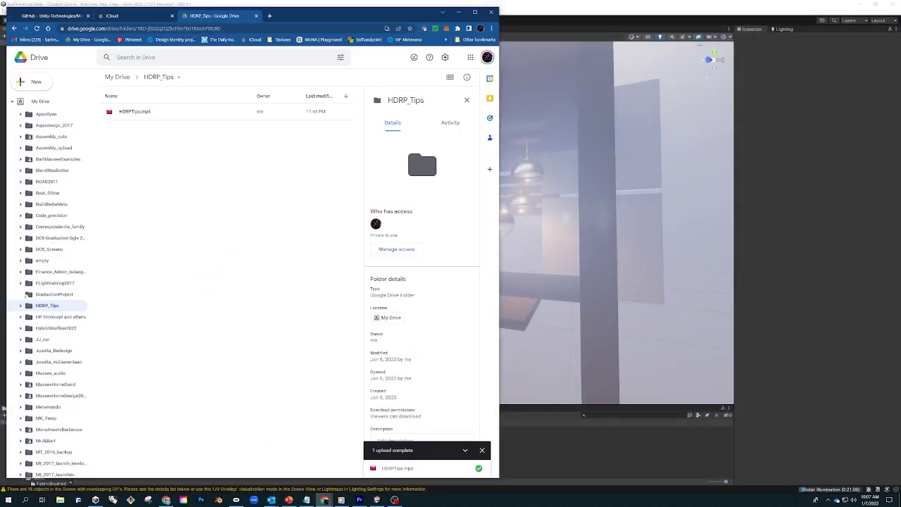
left_click(43, 17)
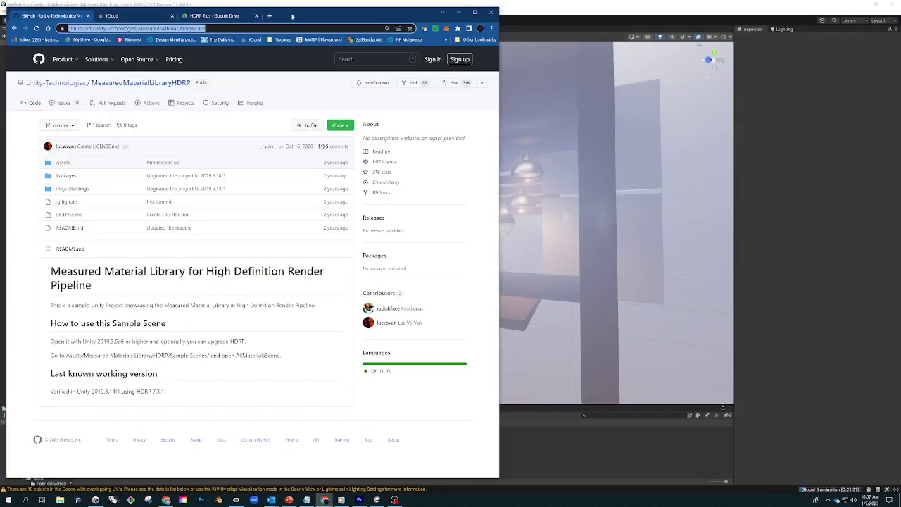
left_click_drag(292, 16, 373, 16)
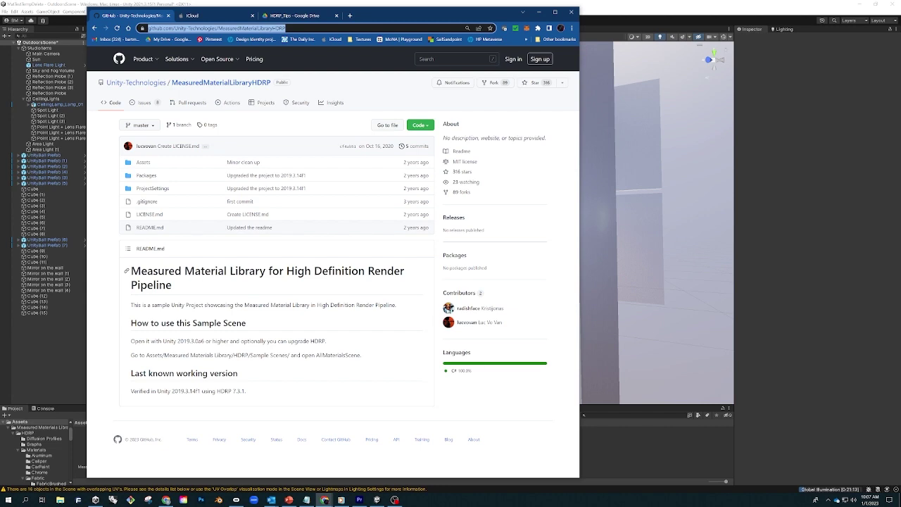
left_click_drag(266, 271, 131, 271)
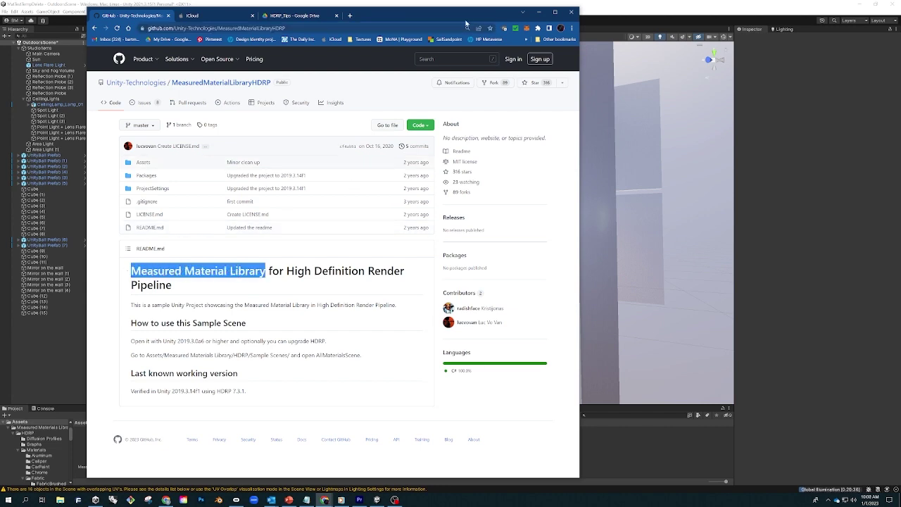
left_click_drag(466, 20, 454, 24)
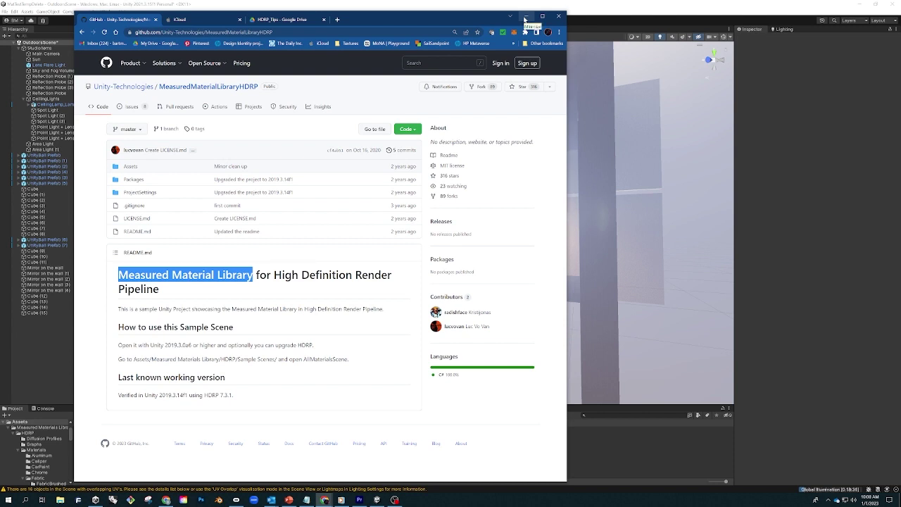
left_click(525, 17)
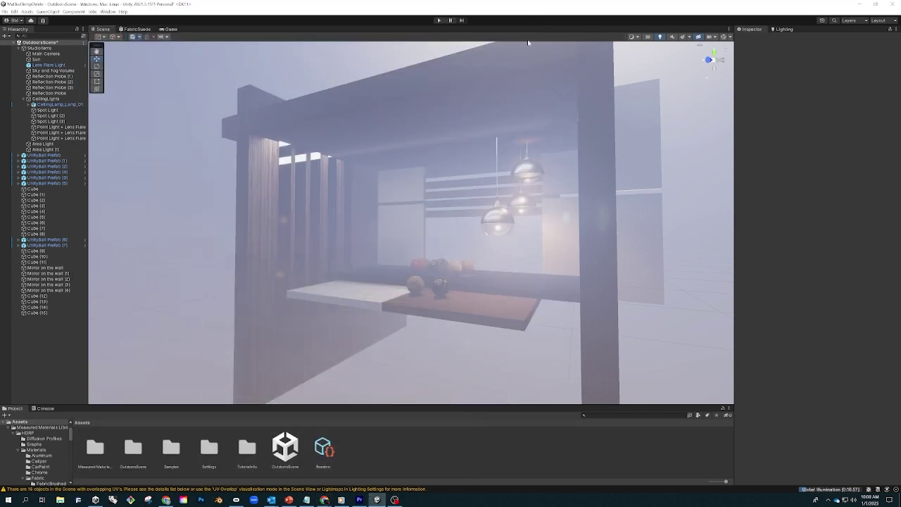
Select the ochre ball on the wooden countertop and expand its Suede_Ochre material to review the exposed properties.
middle_click_drag(429, 294, 411, 266)
right_click_drag(410, 265, 414, 244)
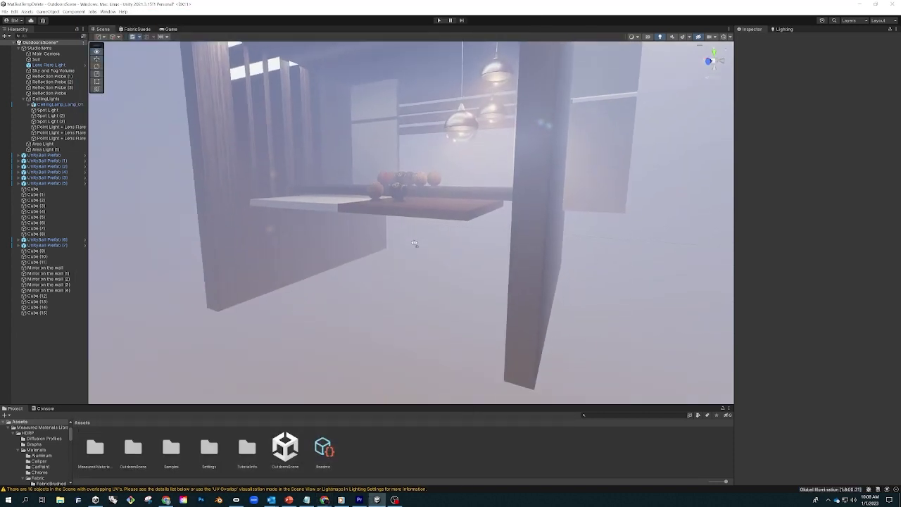
middle_click_drag(415, 244, 410, 247)
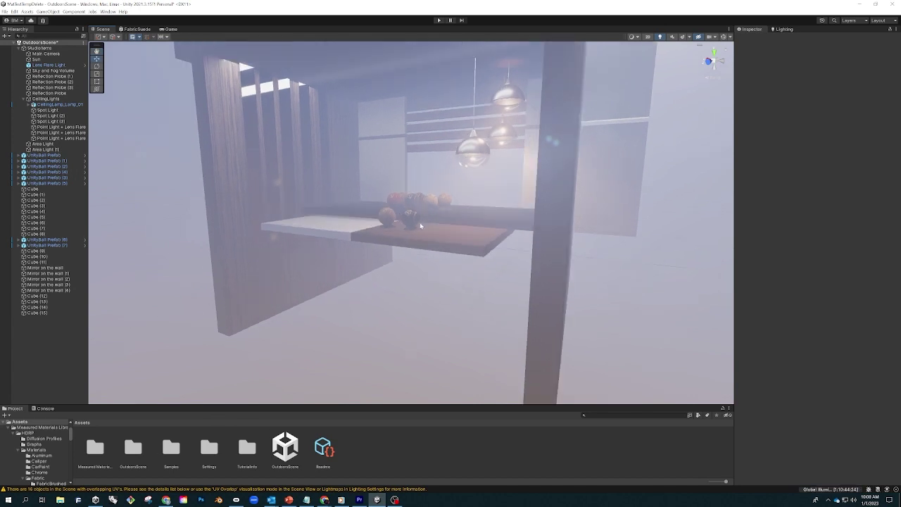
scroll(413, 225, "up", 5)
left_click(334, 211)
left_click(335, 209)
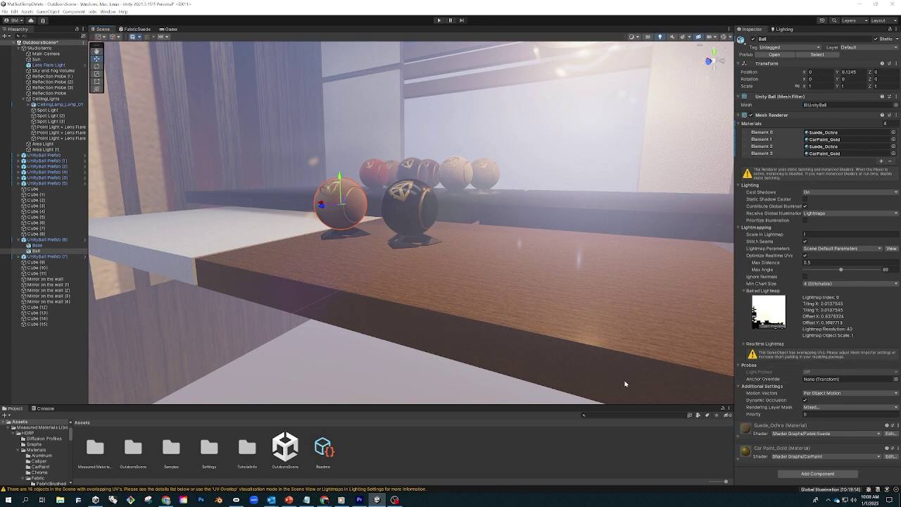
left_click(737, 437)
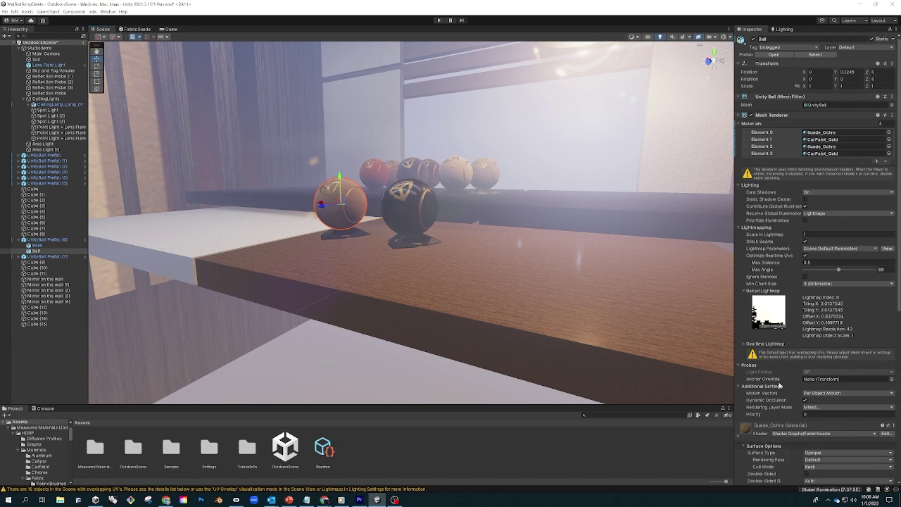
scroll(737, 437, "down", 8)
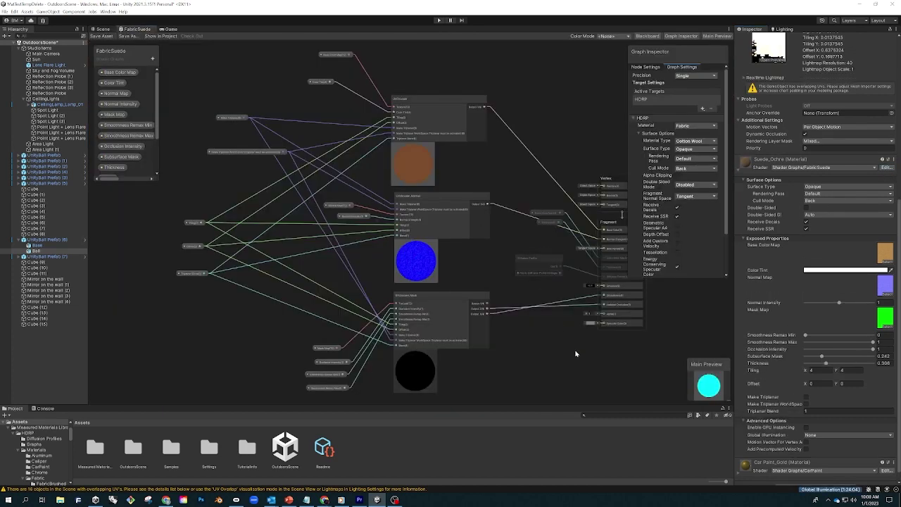
Locate and select the Diffusion Profile node in the FabricSuede shader graph.
middle_click_drag(573, 345, 528, 339)
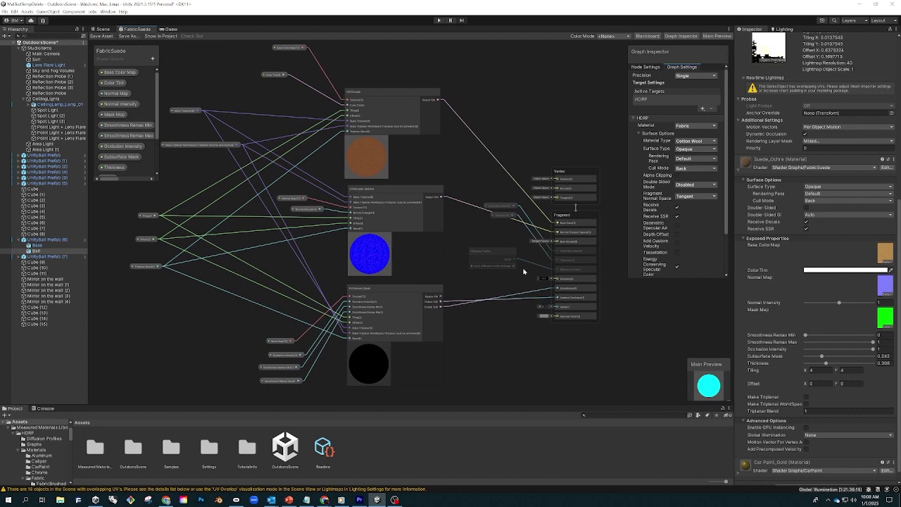
left_click_drag(495, 254, 494, 255)
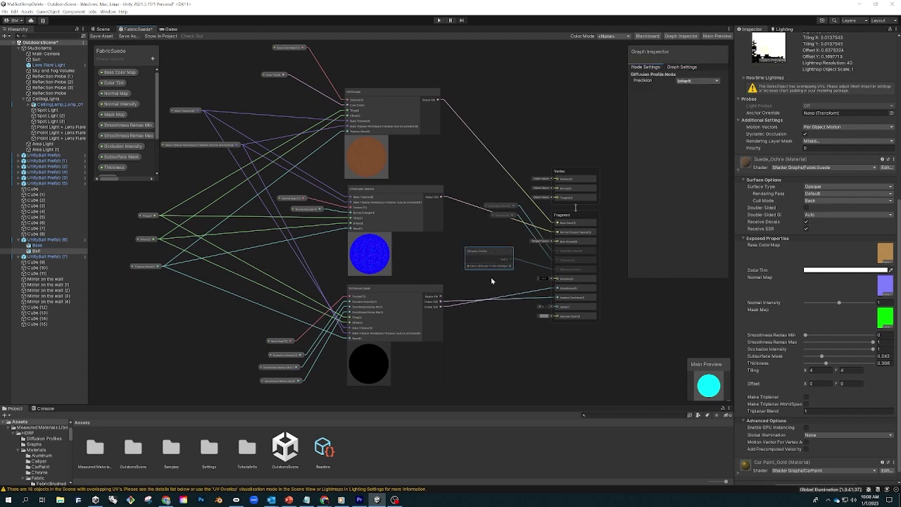
scroll(493, 281, "up", 10)
scroll(506, 281, "down", 8)
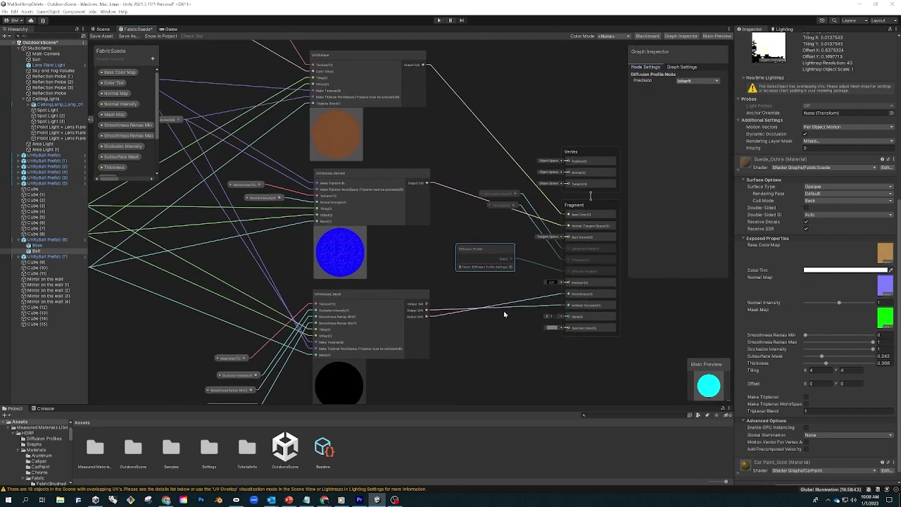
Return from the FabricSuede graph to the Scene view and examine the studio structure, countertops and material balls from several angles.
scroll(493, 316, "down", 5)
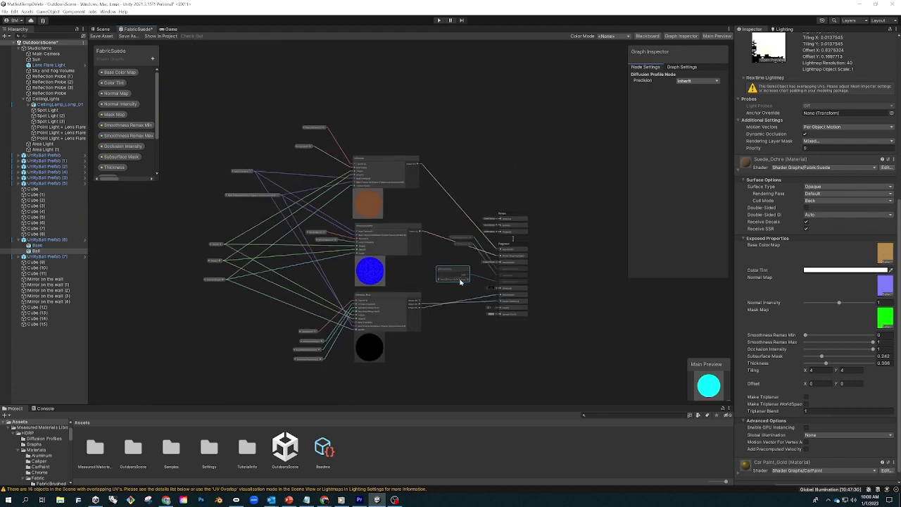
middle_click_drag(456, 309, 483, 297)
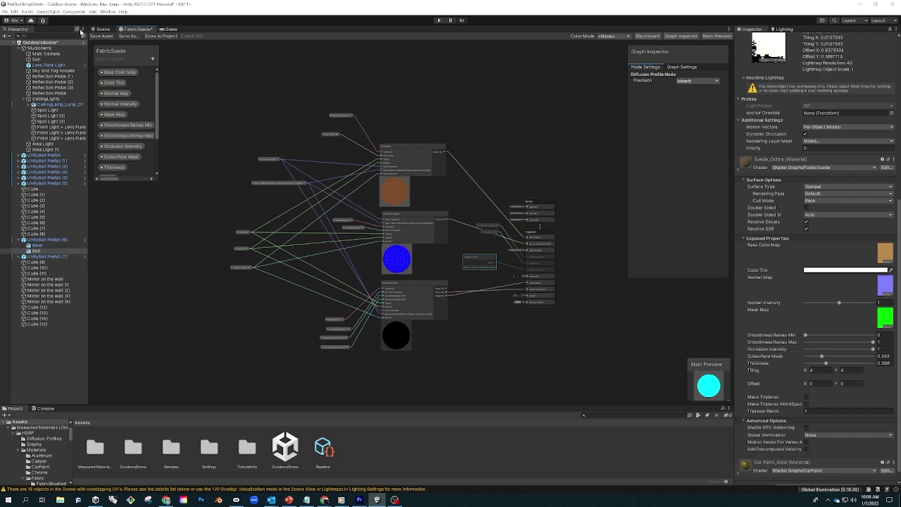
left_click(102, 29)
scroll(442, 220, "down", 5)
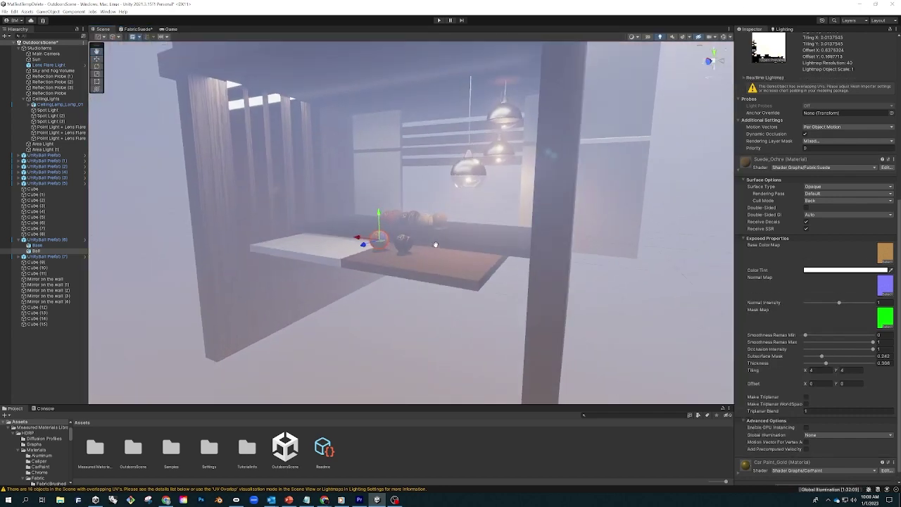
middle_click_drag(435, 249, 465, 275)
right_click_drag(465, 276, 458, 232)
middle_click_drag(447, 303, 473, 257)
right_click_drag(473, 256, 495, 256)
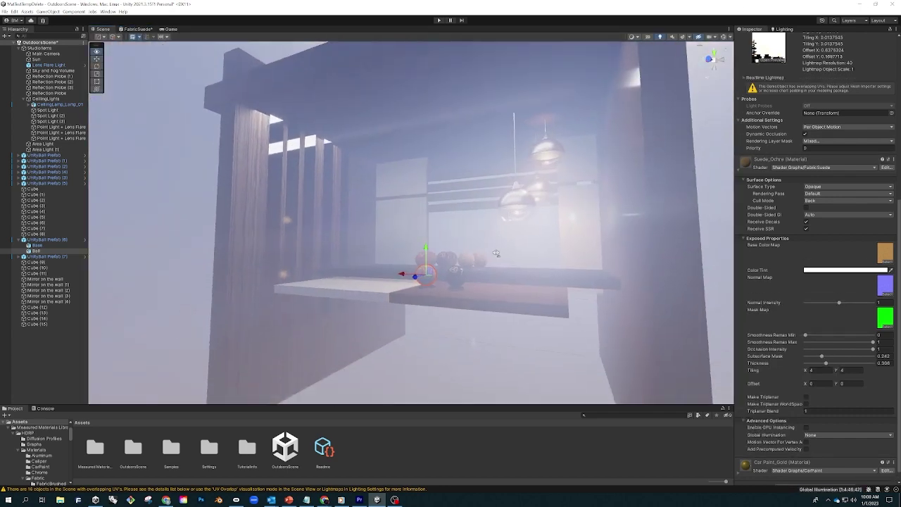
left_click_drag(495, 257, 464, 281, "alt")
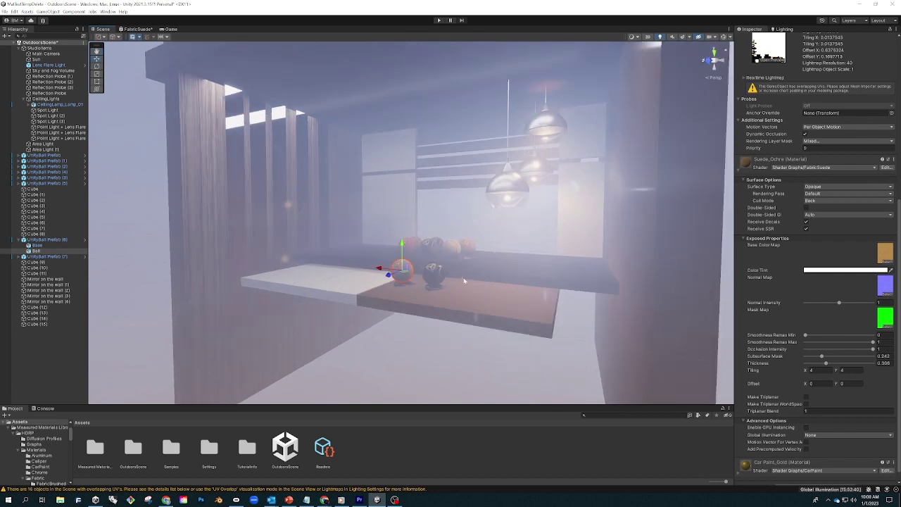
Clear the selection and collapse UnityBall Prefab (6), CeilingLights and StudioItems in the scene hierarchy.
left_click(47, 344)
left_click(18, 240)
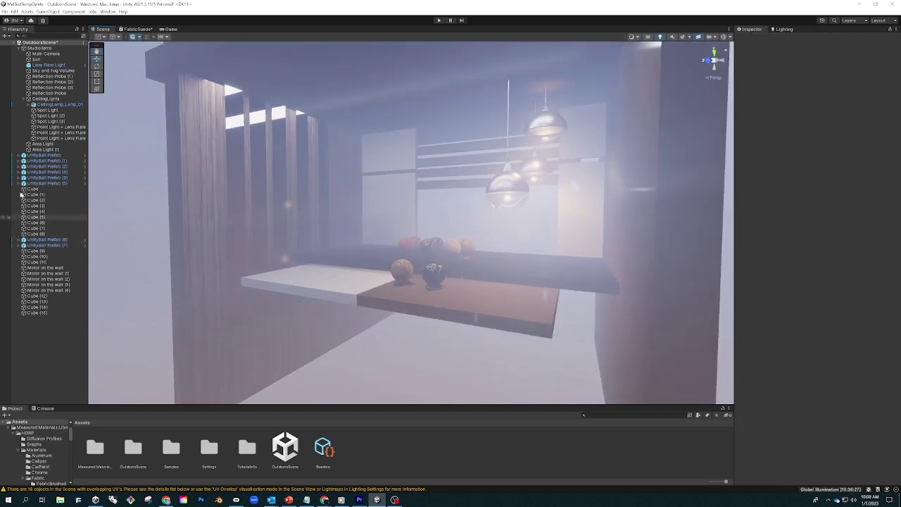
left_click(24, 99)
left_click(18, 48)
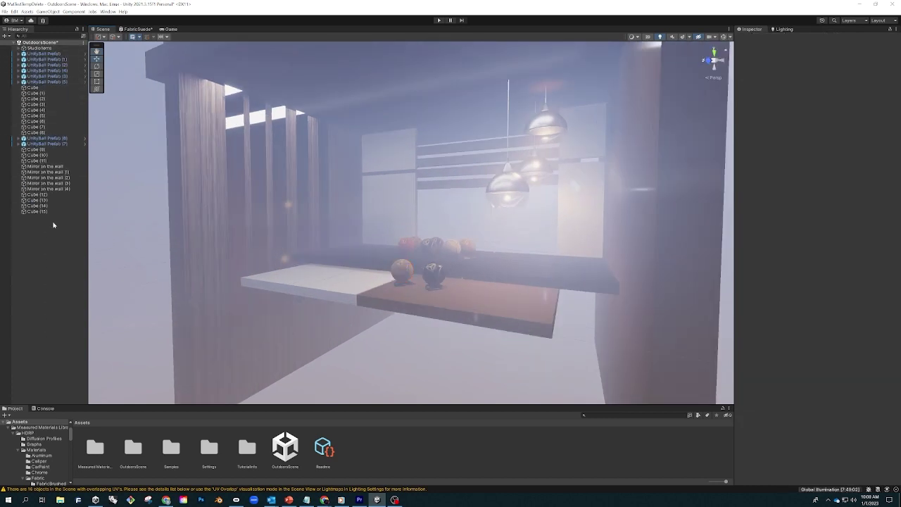
left_click_drag(437, 271, 452, 292, "alt")
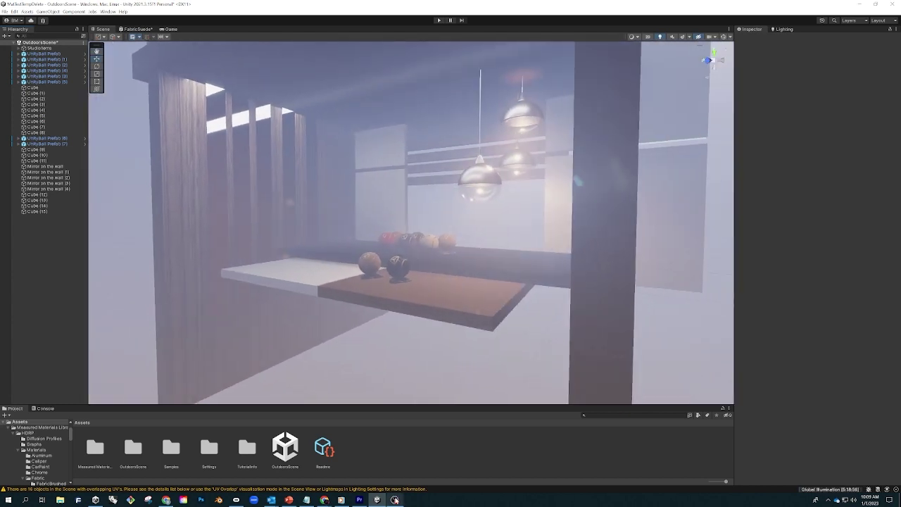
mouse_move(394, 500)
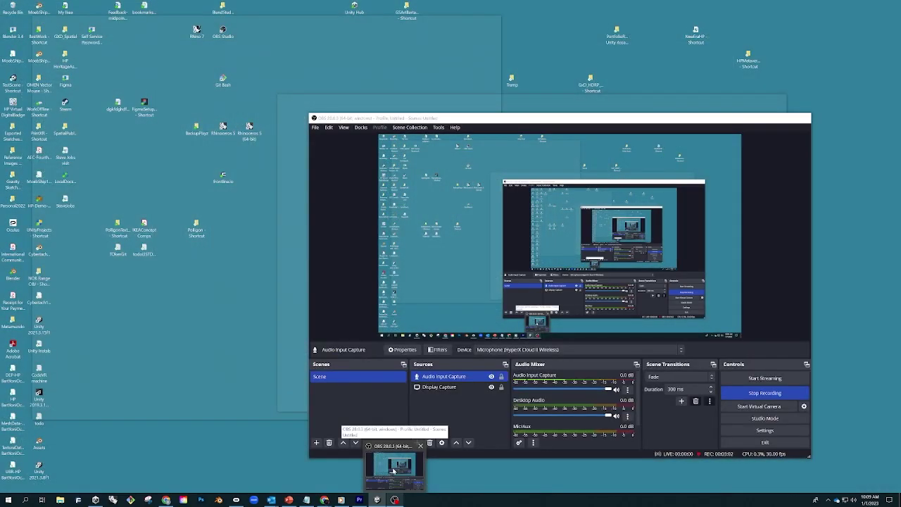
left_click(393, 463)
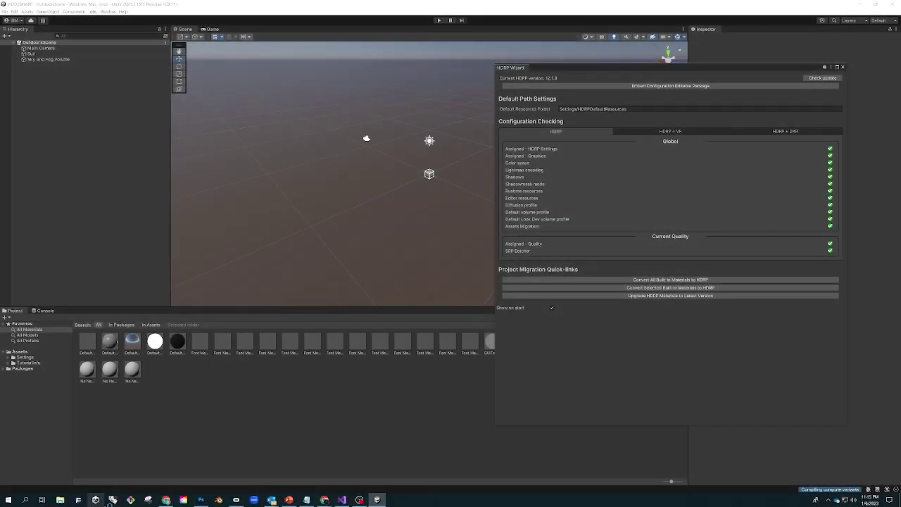
Switch to Unity Hub, show the 3D (HDRP) template for a new project, and close the Hub without creating one.
left_click(95, 500)
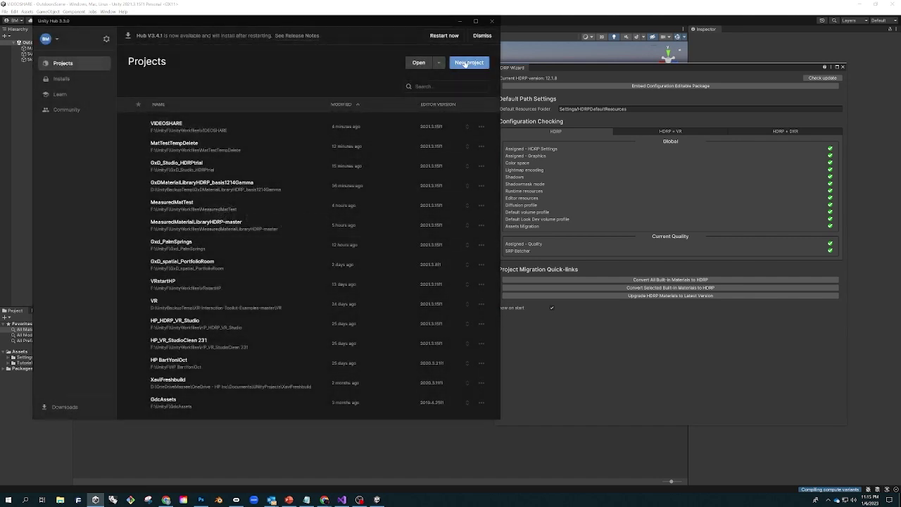
left_click(466, 62)
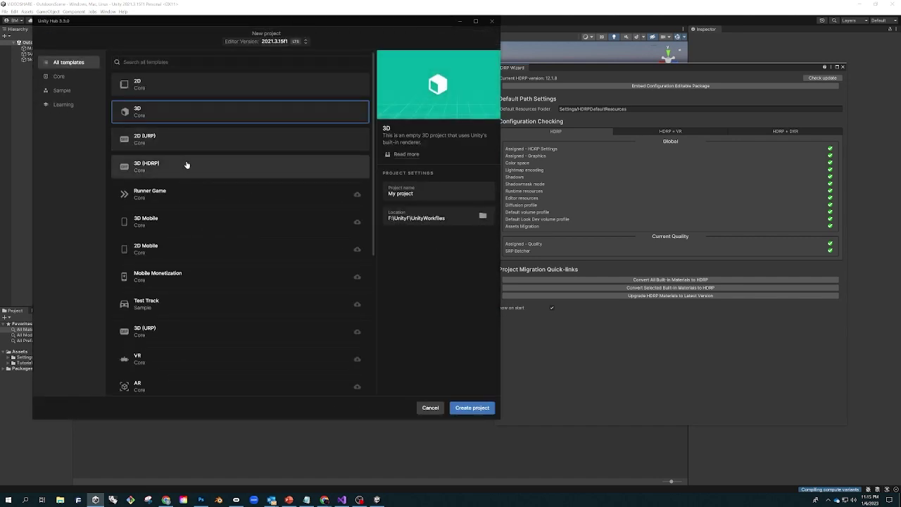
left_click(186, 165)
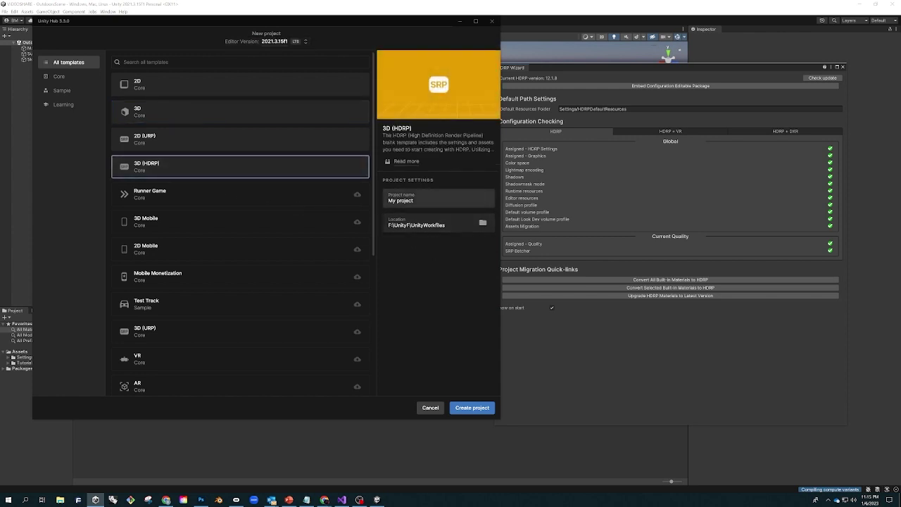
left_click(492, 22)
Review the HDRP and HDRP + VR configuration checks in the HDRP Wizard and close the wizard.
left_click_drag(572, 68, 335, 81)
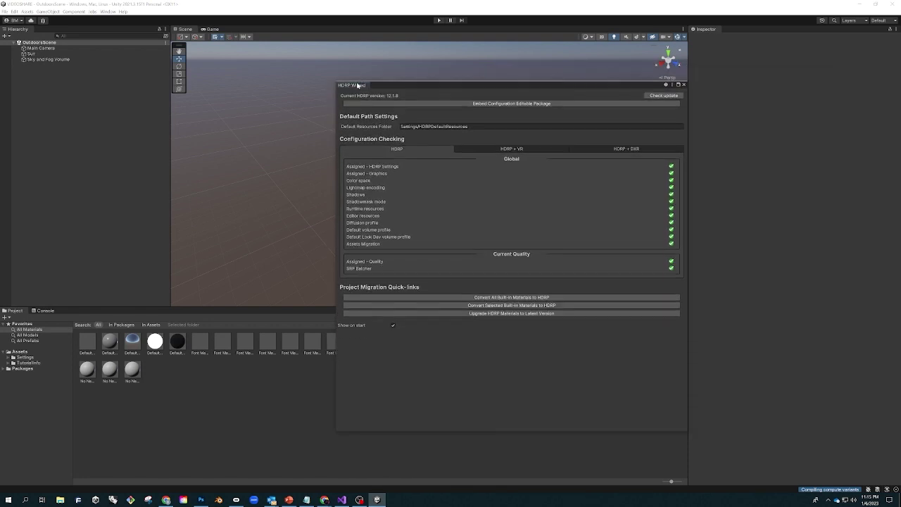
left_click_drag(359, 85, 298, 84)
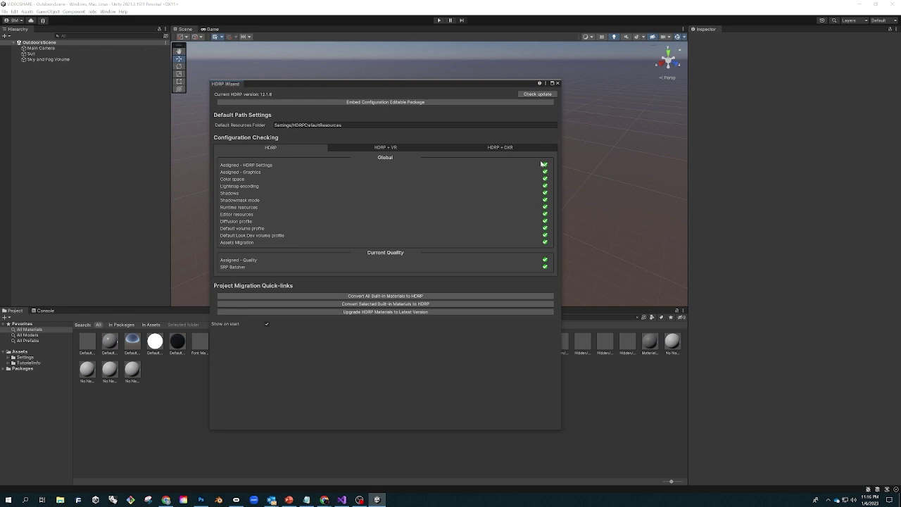
left_click(386, 148)
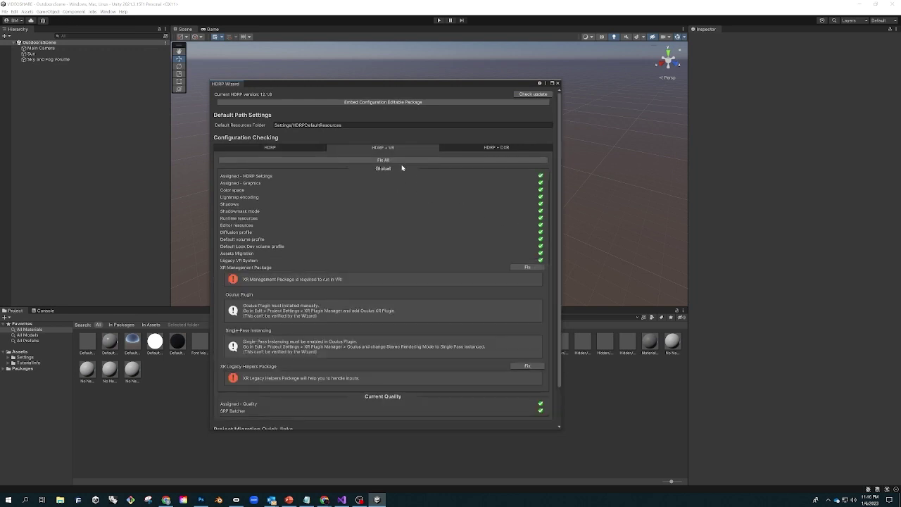
left_click(266, 148)
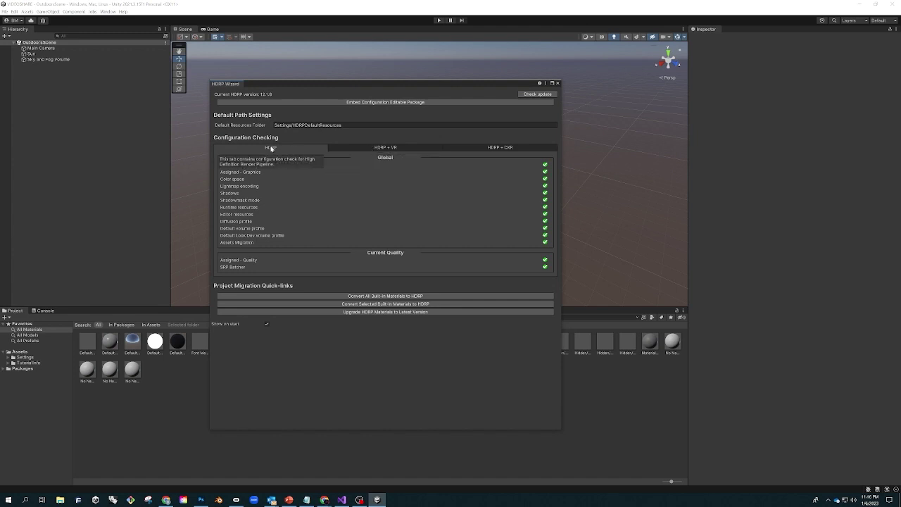
left_click(558, 84)
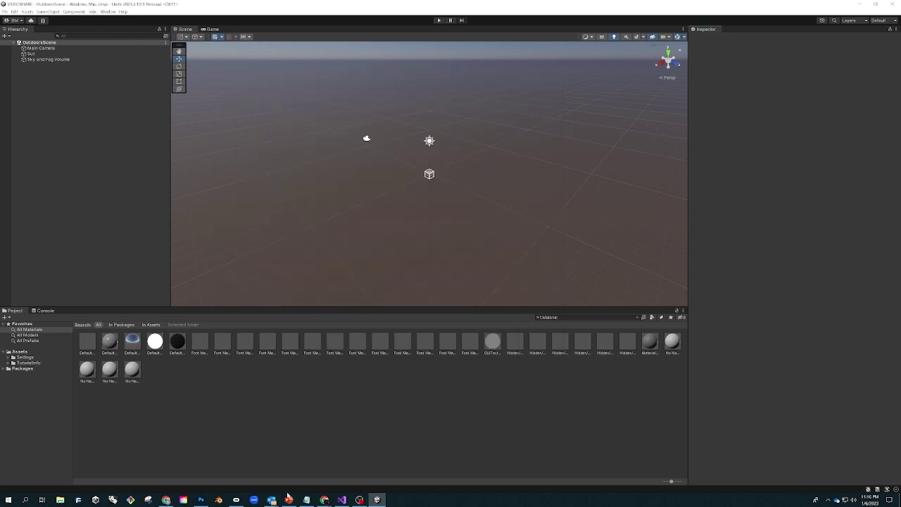
Switch to Chrome, highlight the MeasuredMaterialLibraryHDRP GitHub address, show the repository's ZIP download option, and return to Unity.
mouse_move(326, 501)
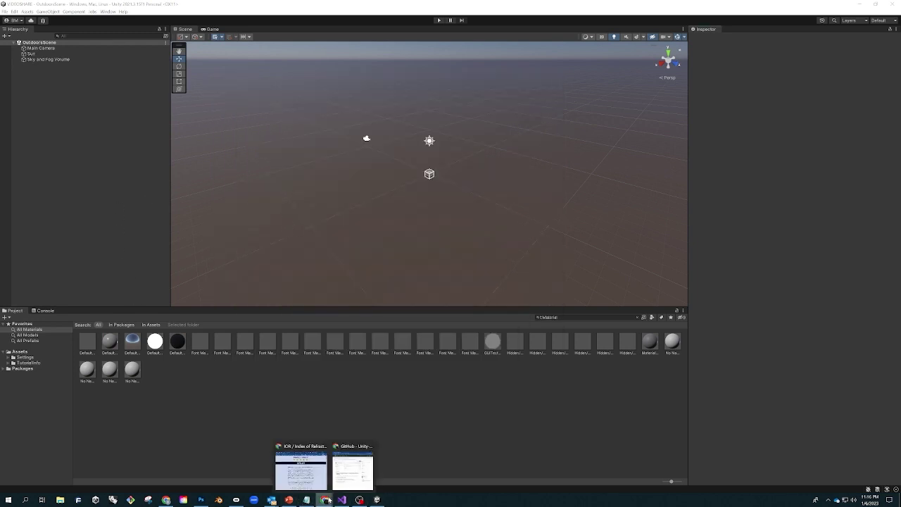
left_click(352, 470)
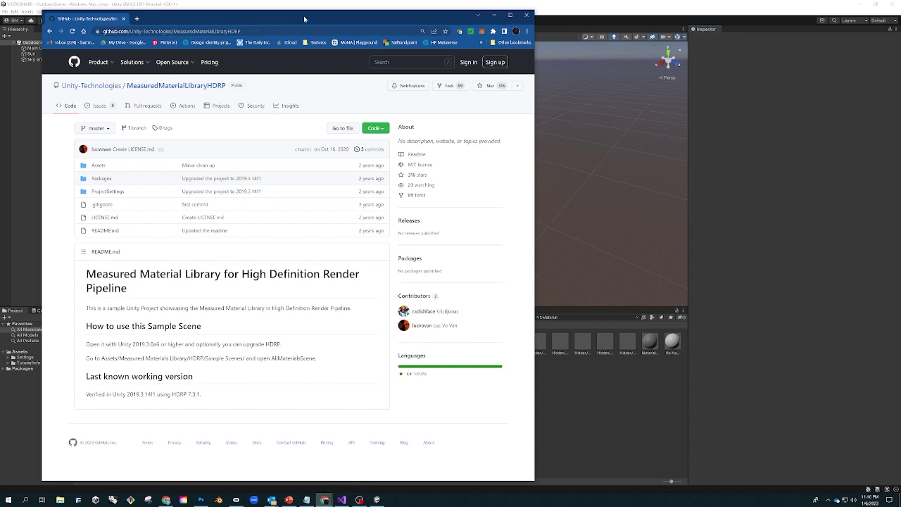
left_click_drag(304, 18, 344, 23)
left_click_drag(287, 36, 143, 36)
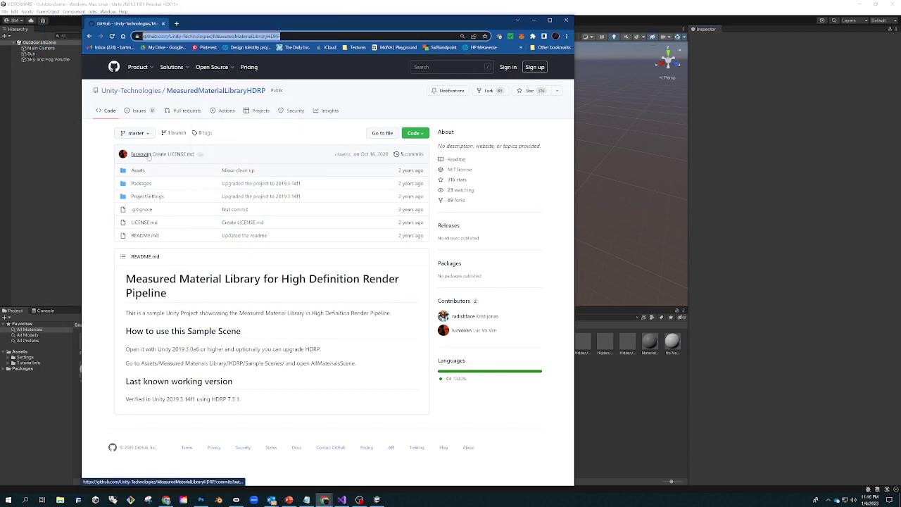
left_click(423, 135)
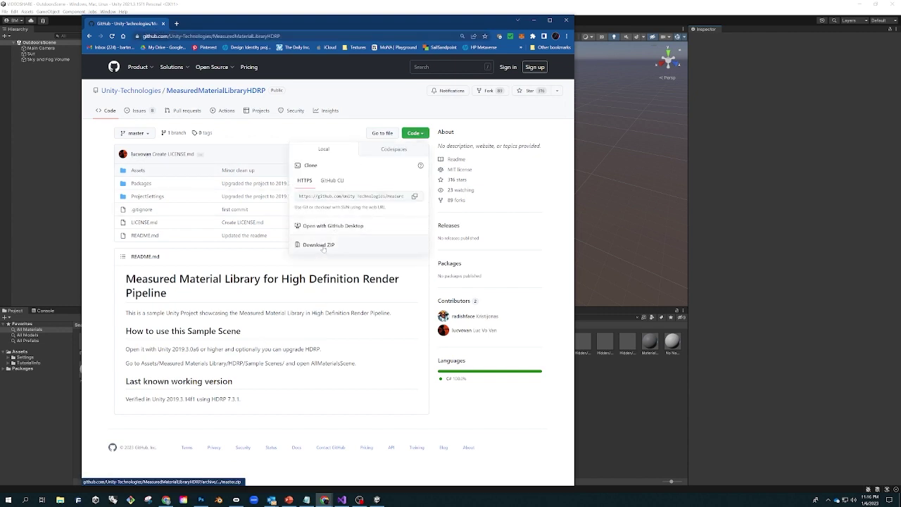
left_click(107, 265)
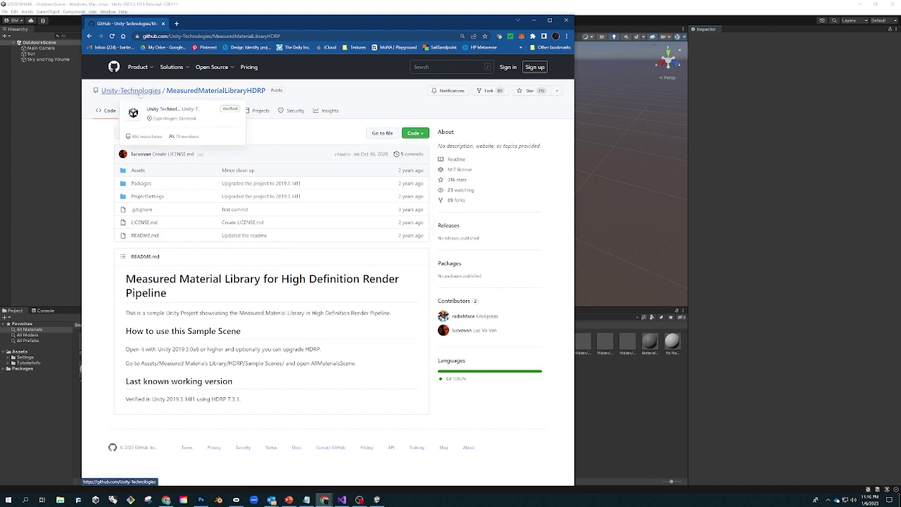
left_click(530, 20)
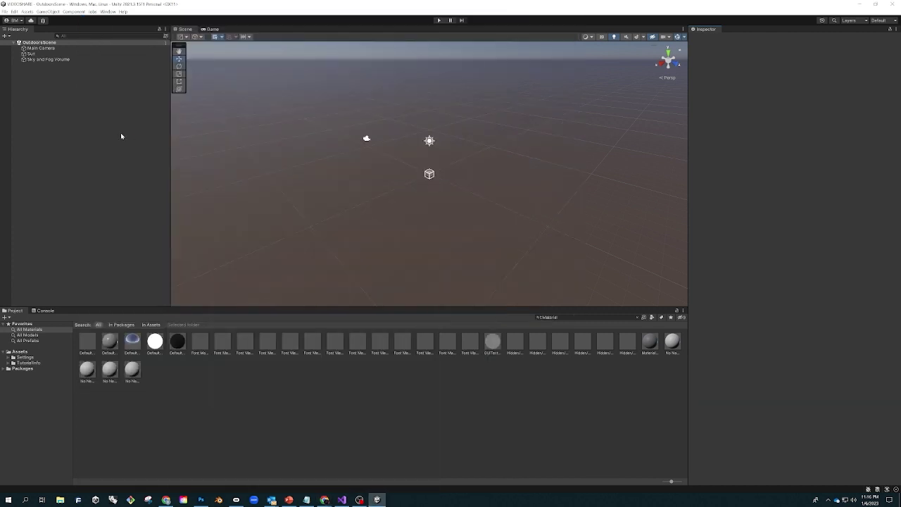
Import the custom package HDRP_MaterialsLibraryFull23 with all its assets into the project.
left_click(27, 12)
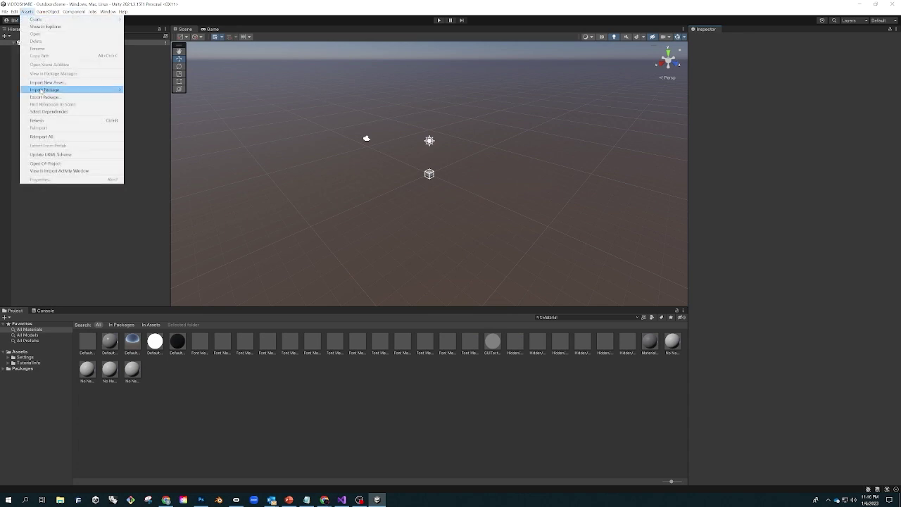
mouse_move(35, 90)
left_click(144, 90)
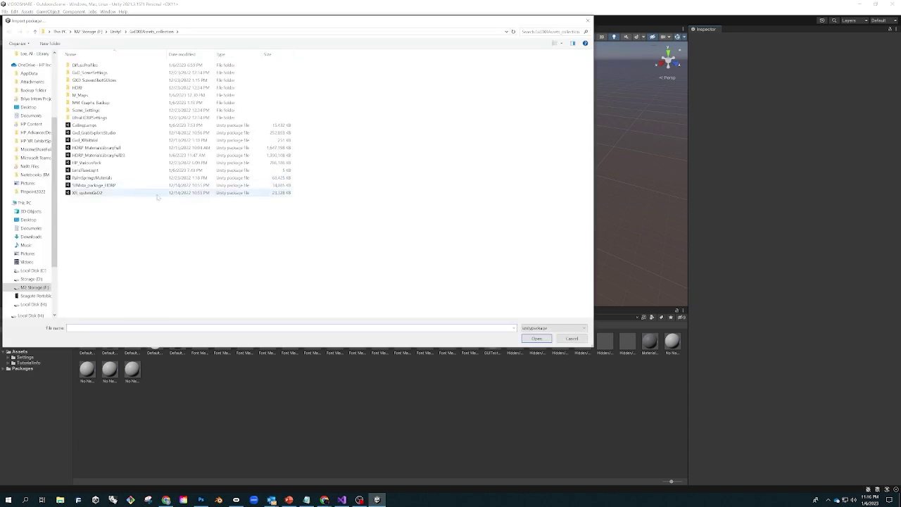
left_click(102, 155)
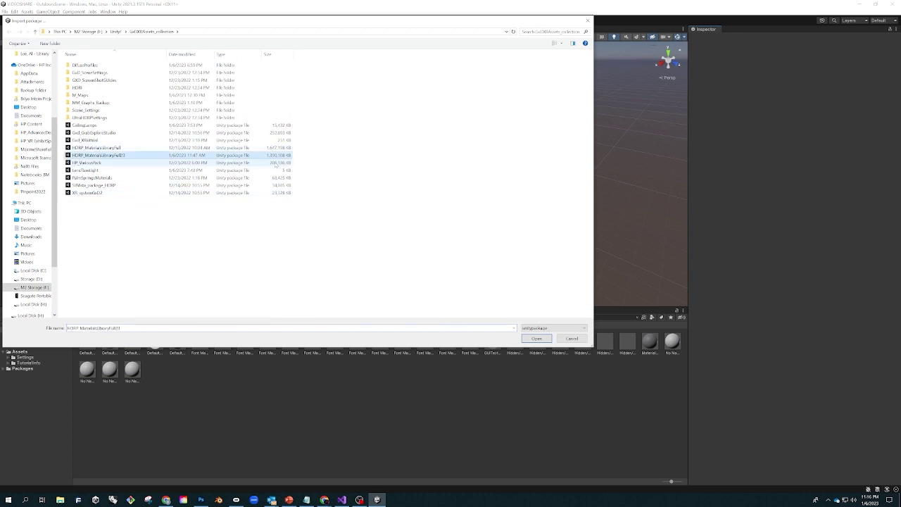
left_click(535, 338)
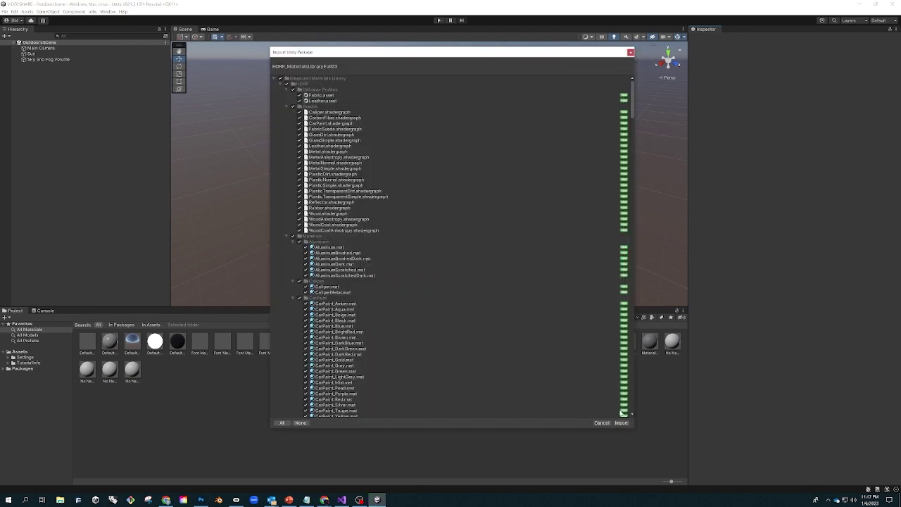
left_click(621, 422)
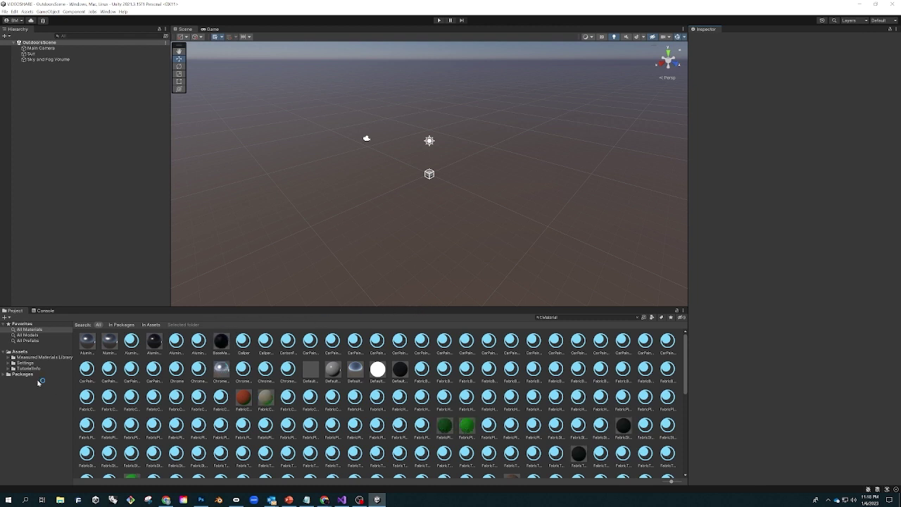
Expand the imported Measured Materials Library folder and its HDRP subfolder in the project assets.
left_click(9, 357)
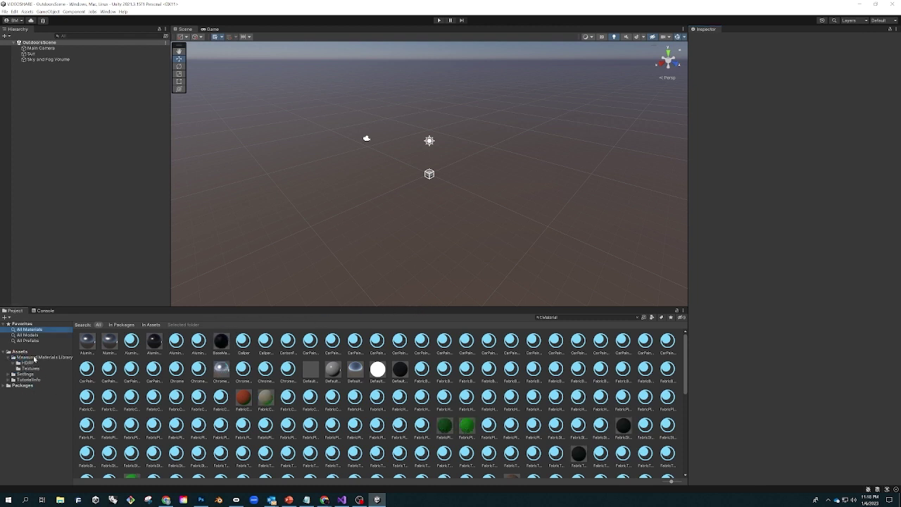
left_click(35, 358)
left_click(26, 362)
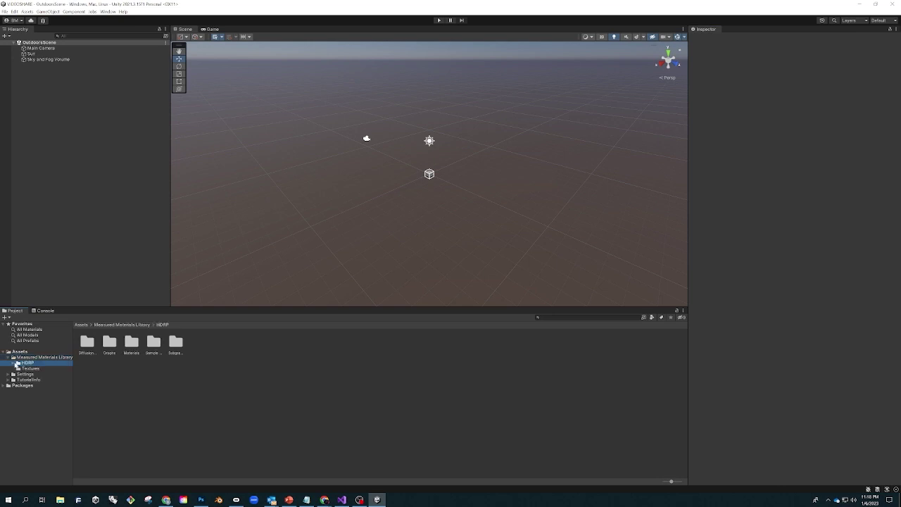
left_click(15, 362)
Look through the Diffusion Profiles, Graphs, Materials, Subgraphs and Sample Scenes folders of the HDRP library, expanding Sample Scenes.
left_click(33, 368)
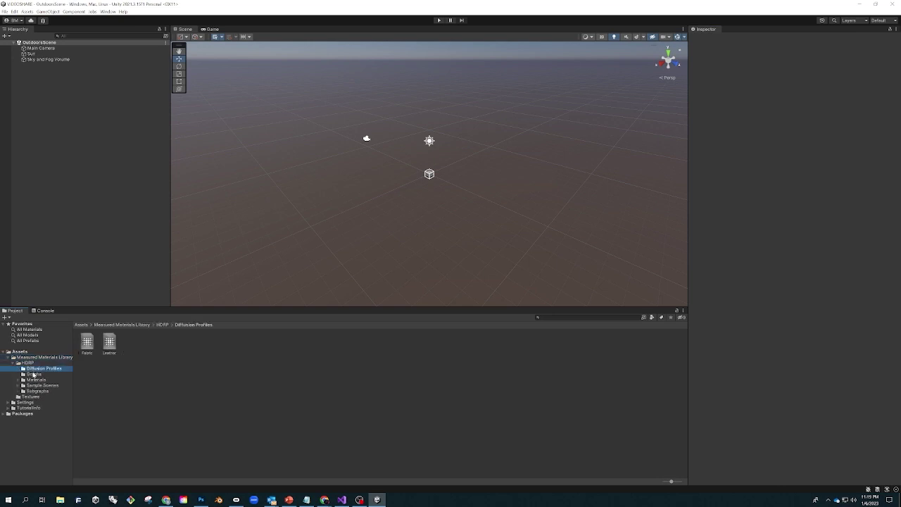
left_click(35, 374)
left_click(40, 380)
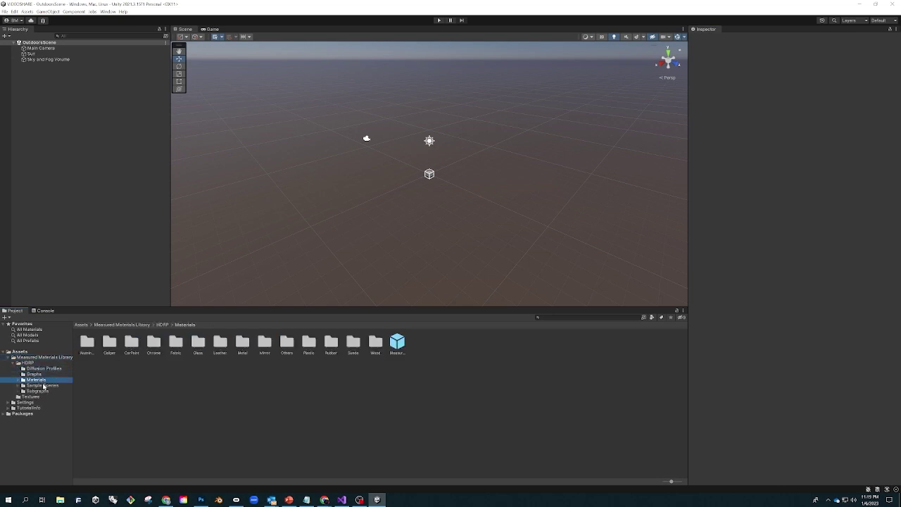
left_click(43, 386)
left_click(38, 391)
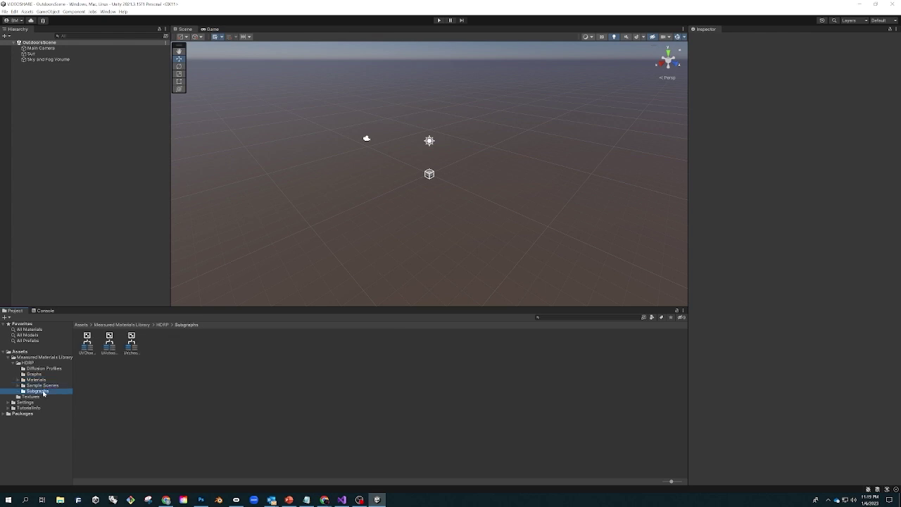
left_click(20, 386)
left_click(33, 386)
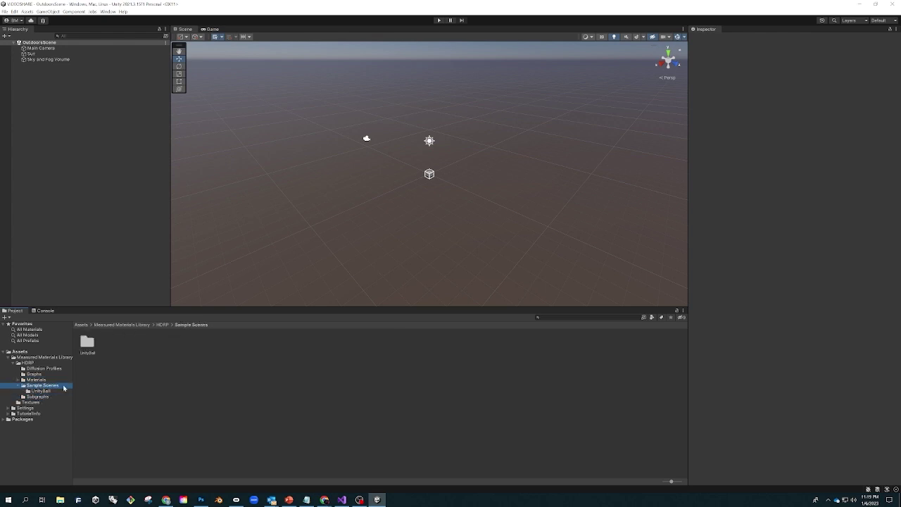
Add the UnityBall prefab from the Sample Scenes' UnityBall folder to the scene and reset its position to the origin.
left_click(40, 391)
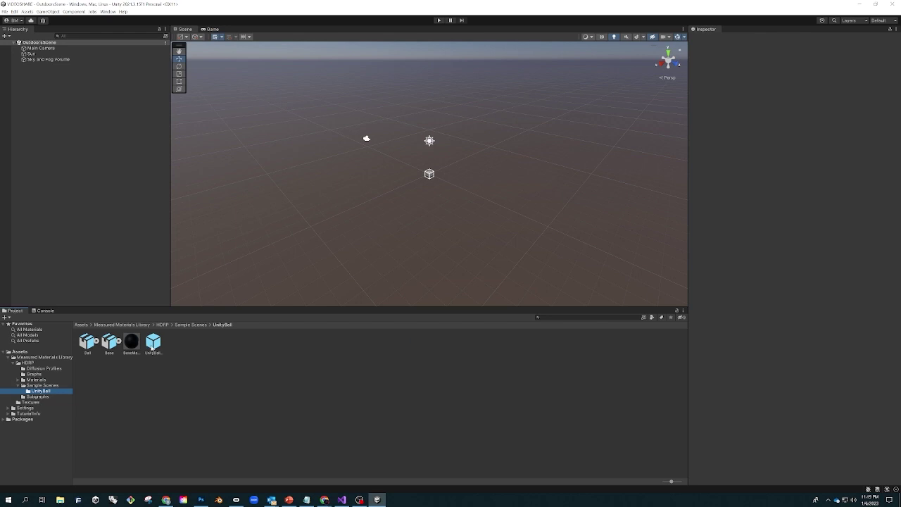
left_click_drag(151, 348, 65, 139)
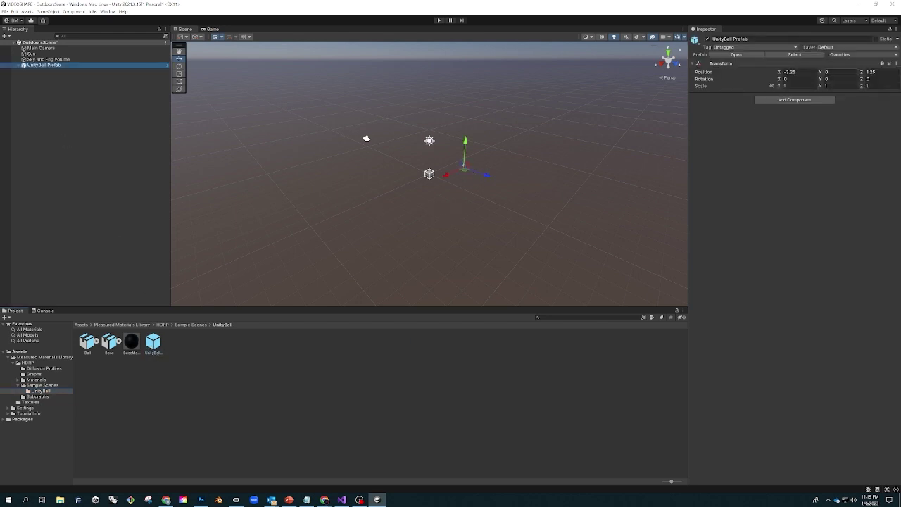
left_click(896, 64)
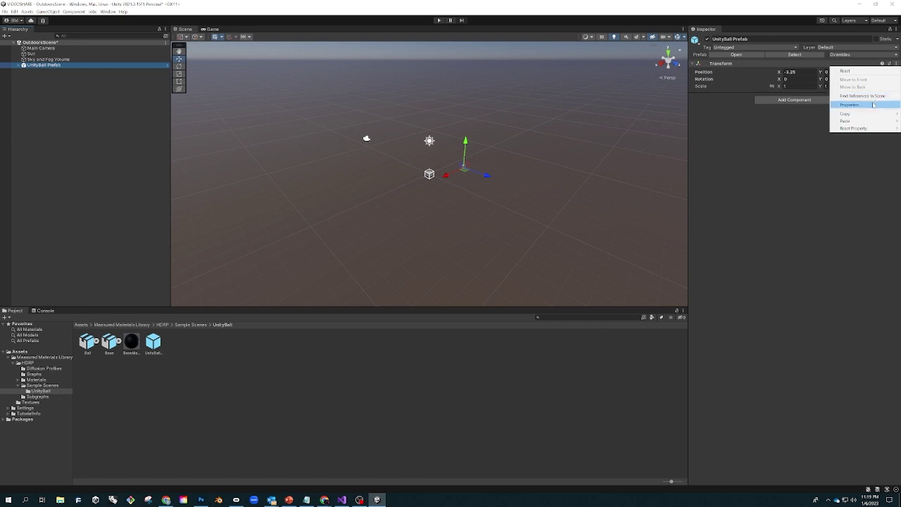
mouse_move(865, 129)
left_click(809, 128)
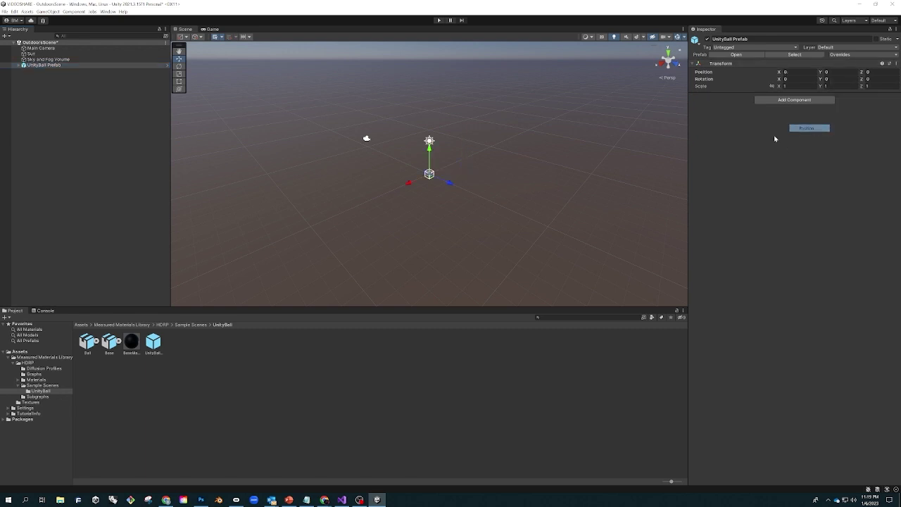
key("f")
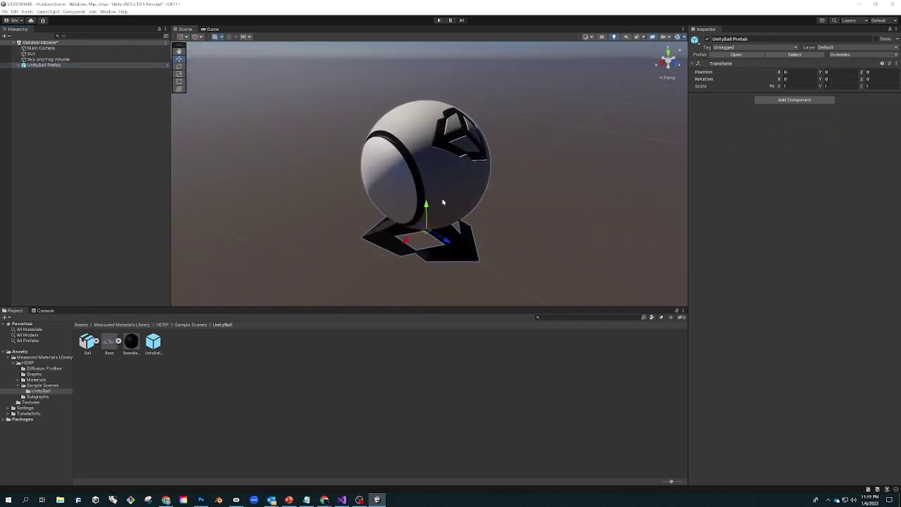
Duplicate the UnityBall twice and space the copies along the X axis to form a row of three balls.
right_click_drag(519, 194, 509, 203)
scroll(466, 186, "down", 4)
middle_click_drag(508, 203, 459, 204)
key("ctrl+d")
left_click_drag(401, 219, 277, 245)
key("ctrl+d")
scroll(405, 197, "down", 3)
middle_click_drag(411, 231, 394, 201)
left_click(76, 125)
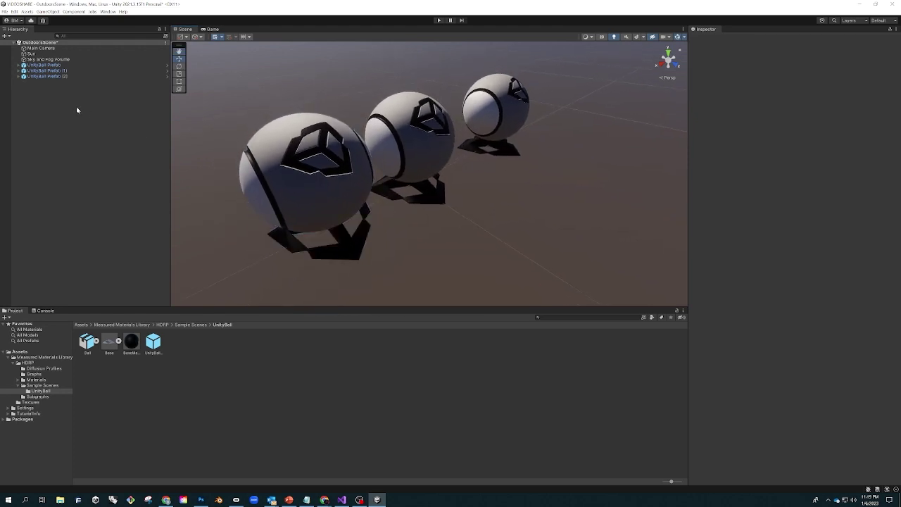
Expand the HDRP Materials and Fabric folders, show the FabricBrushed materials, and enlarge the asset thumbnails.
left_click(33, 379)
left_click(18, 380)
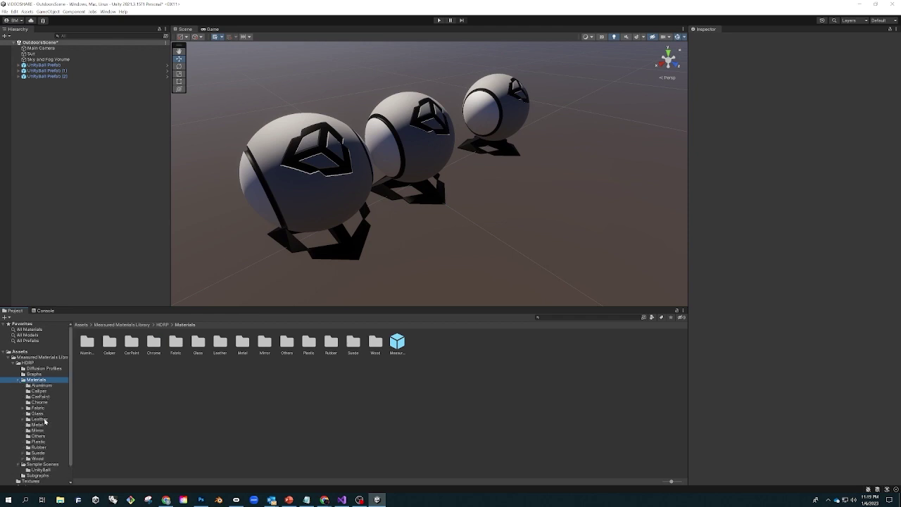
left_click(38, 409)
left_click(23, 408)
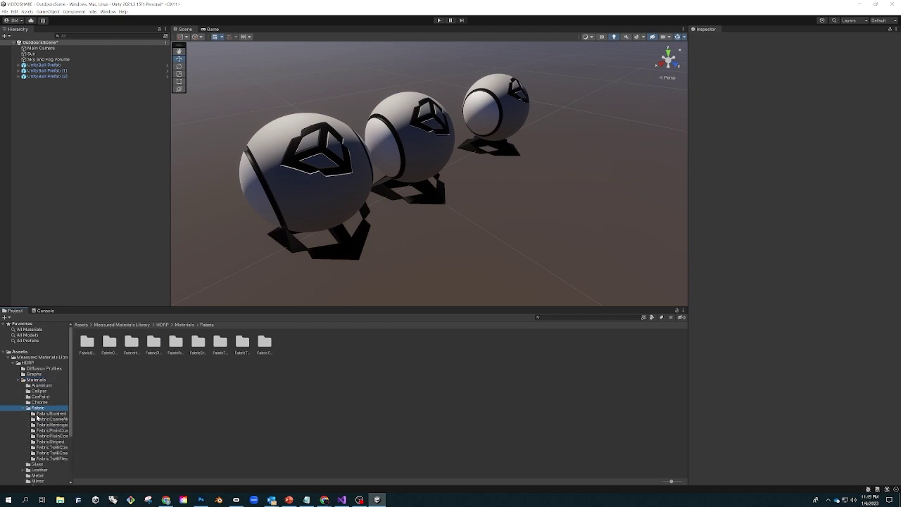
left_click(39, 414)
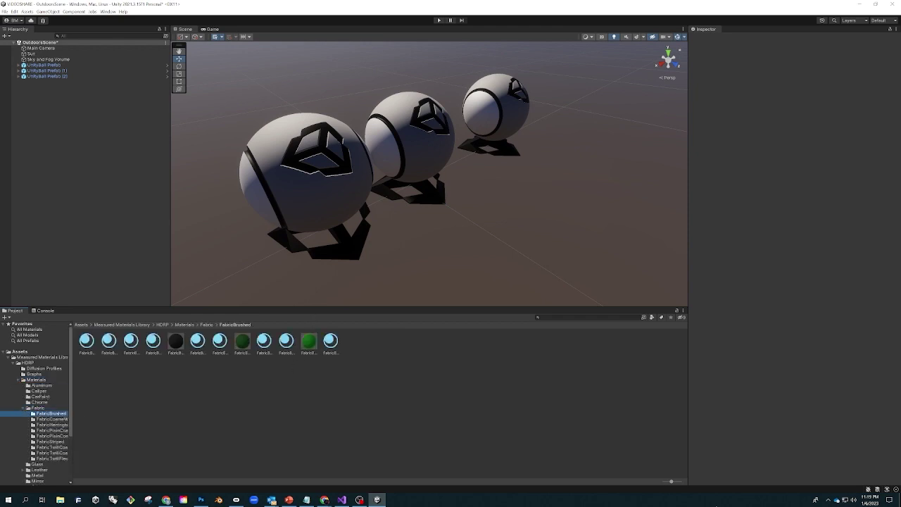
left_click_drag(670, 481, 680, 482)
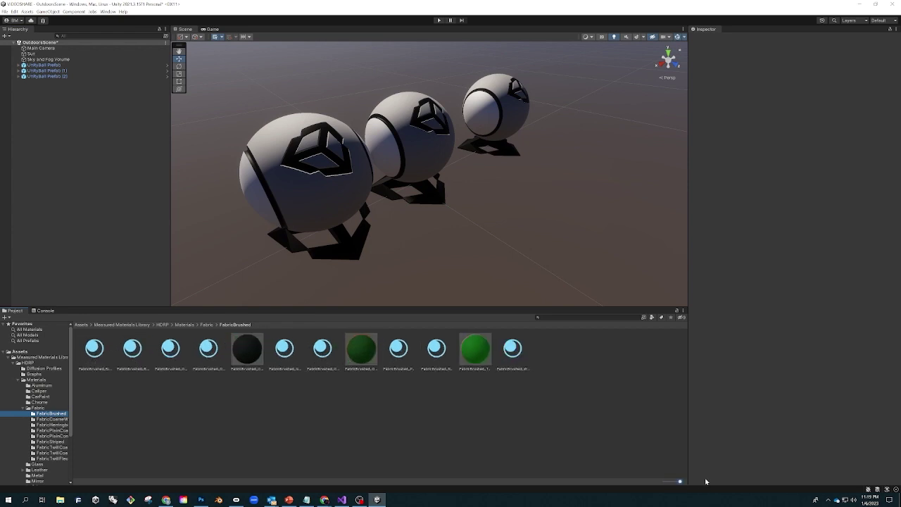
Apply the FabricBrushed_Tan material to the nearest ball in the row.
left_click(469, 355)
left_click_drag(329, 207, 330, 207)
left_click_drag(476, 354, 259, 214)
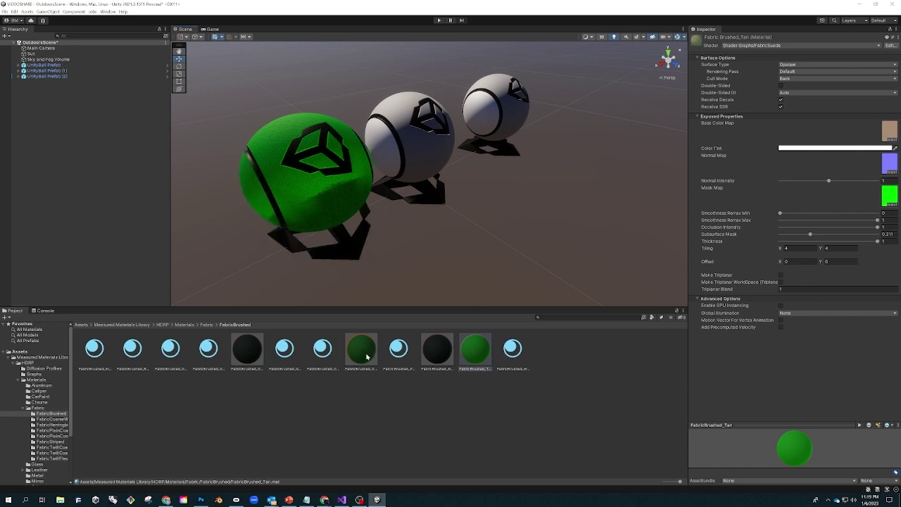
Apply a dark green-looking material from the FabricTwillCoarse folder to the middle ball.
left_click(57, 447)
left_click_drag(356, 360, 429, 153)
left_click_drag(362, 354, 395, 167)
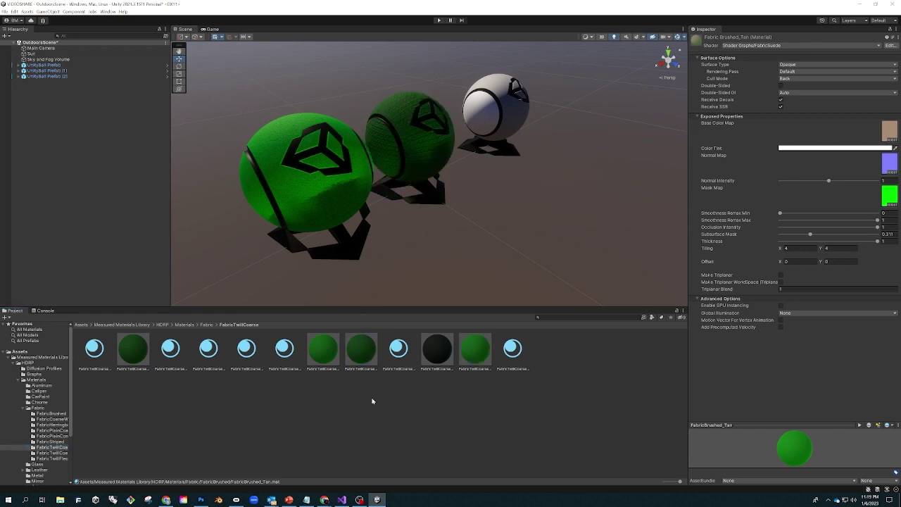
Apply a green-looking material from the FabricTwillFlecked folder to the farthest ball.
left_click(58, 454)
left_click(56, 458)
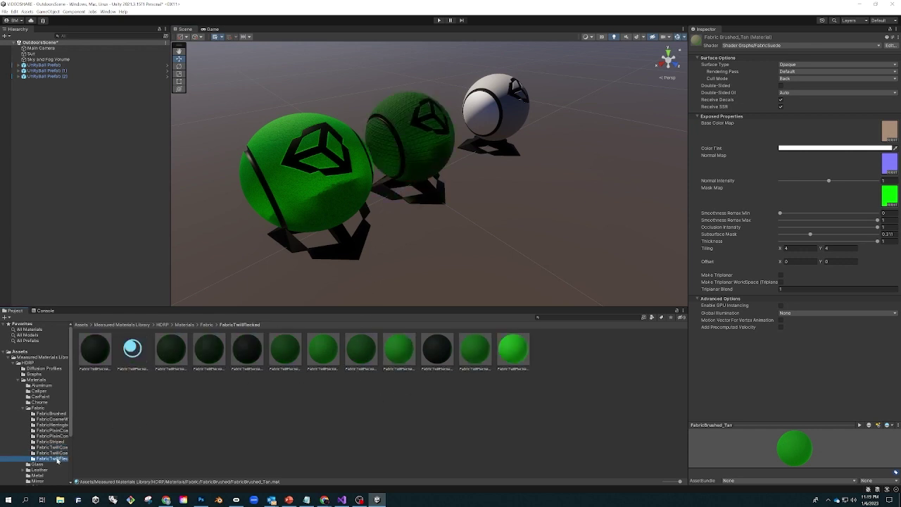
left_click_drag(476, 358, 482, 116)
left_click_drag(475, 358, 514, 135)
left_click_drag(494, 231, 489, 212, "alt")
Duplicate all three balls together and move the copies along Z to about 0.22 to form a second row.
left_click(30, 78)
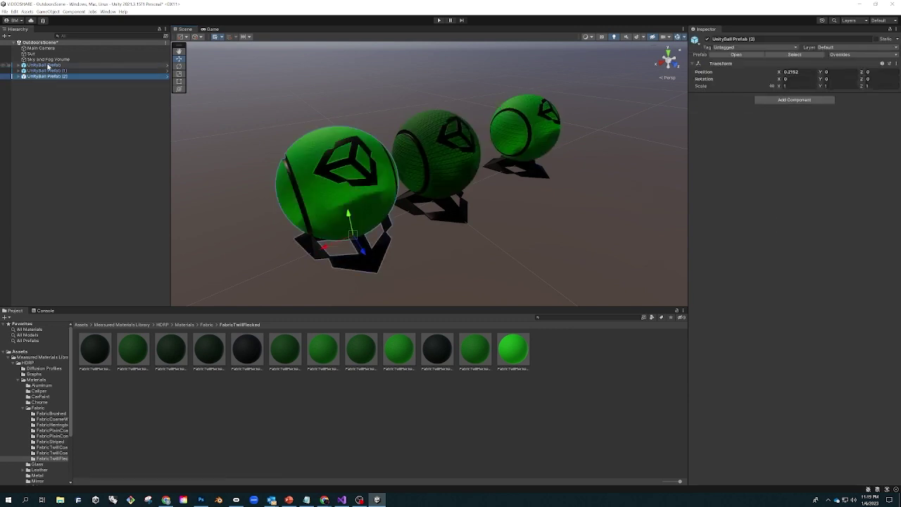
left_click(49, 65, "shift")
key("ctrl+d")
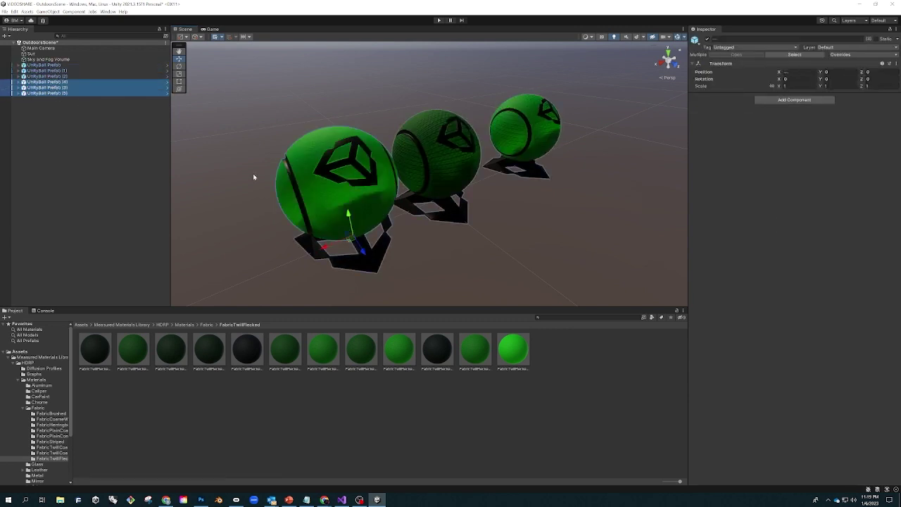
left_click_drag(363, 256, 454, 321)
scroll(419, 257, "down", 3)
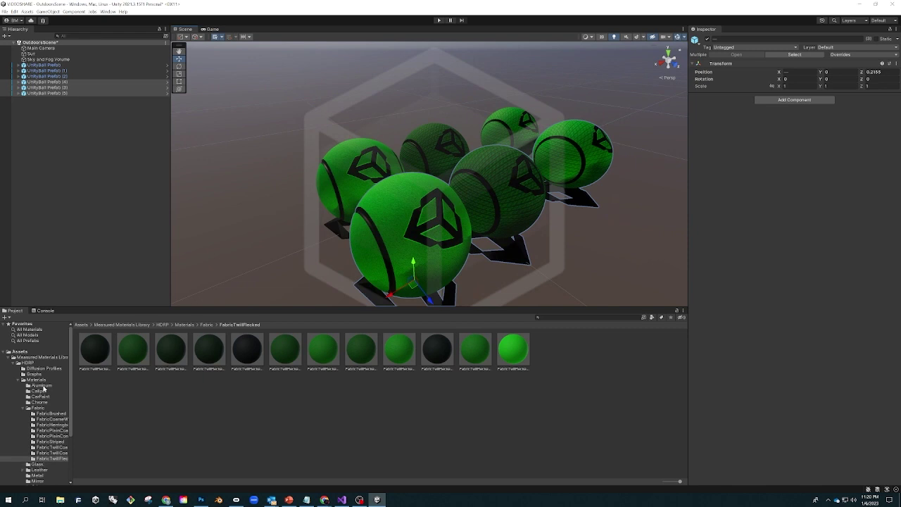
Show the CarPaint materials and assign CarPaint_Black to Element 3 of the front ball's material list.
scroll(44, 398, "down", 3)
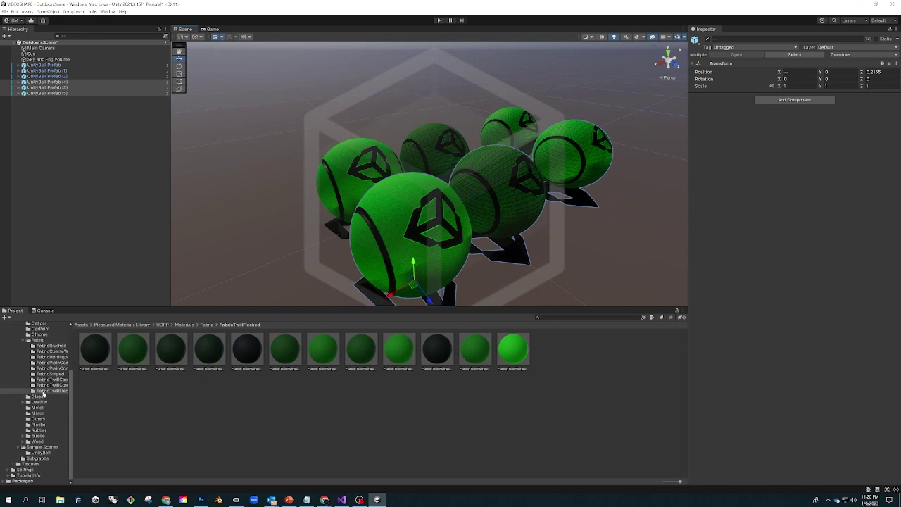
scroll(45, 385, "up", 3)
left_click(41, 391)
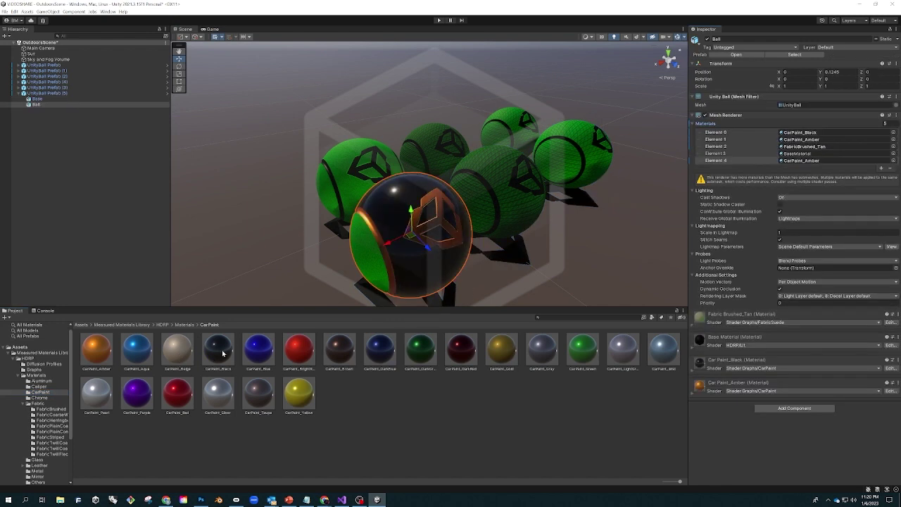
left_click_drag(223, 354, 806, 153)
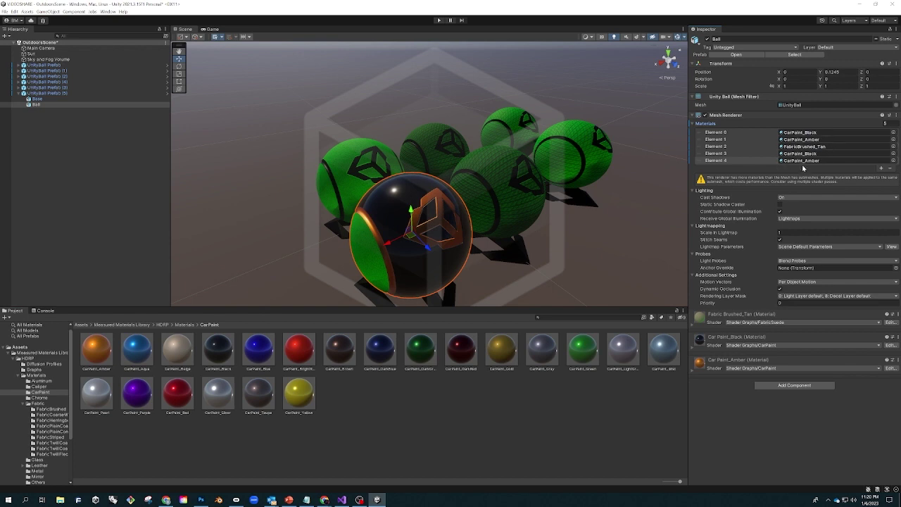
Replace the FabricBrushed_Tan material on the front ball's remaining green section, Element 2, with CarPaint_Black.
left_click(803, 147)
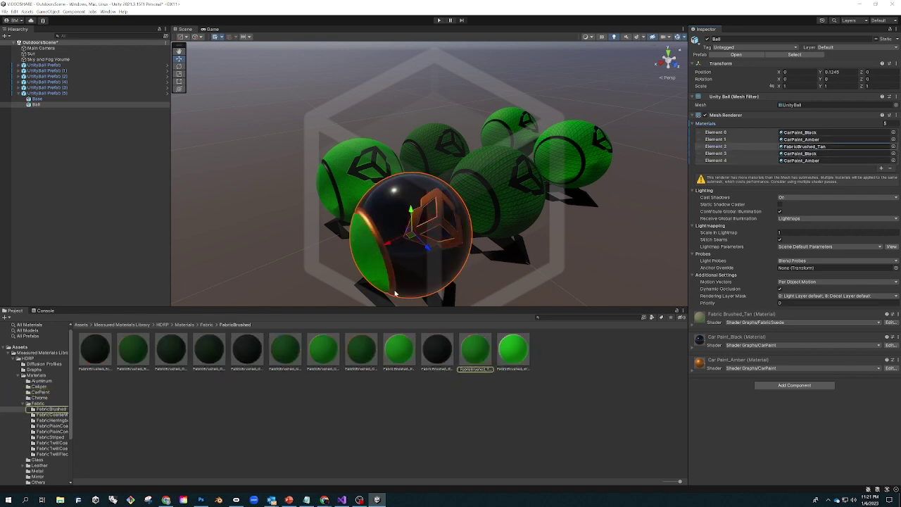
left_click(411, 261)
left_click(400, 202)
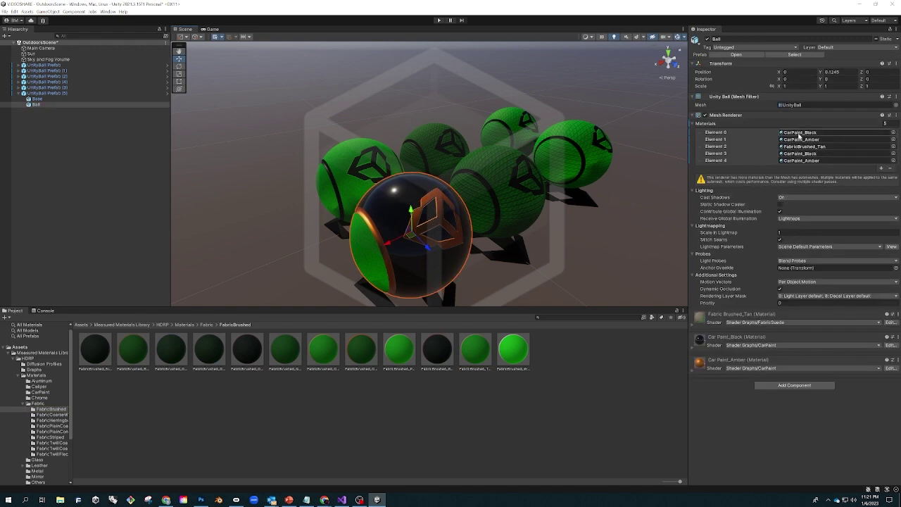
left_click(802, 133)
left_click_drag(218, 359, 373, 268)
Apply CarPaint_Gold to the shell and the side section of the ball beside the black one.
right_click_drag(502, 274, 408, 243)
left_click_drag(502, 354, 496, 293)
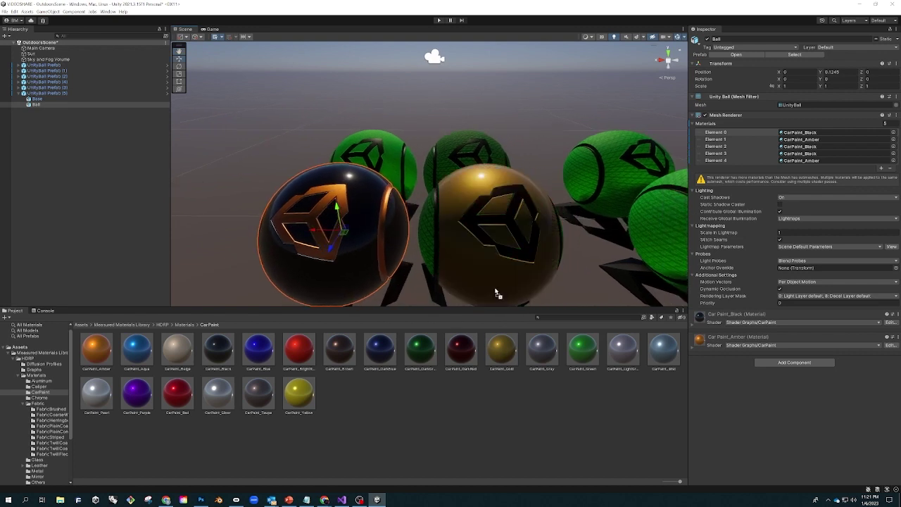
left_click_drag(506, 378, 431, 254)
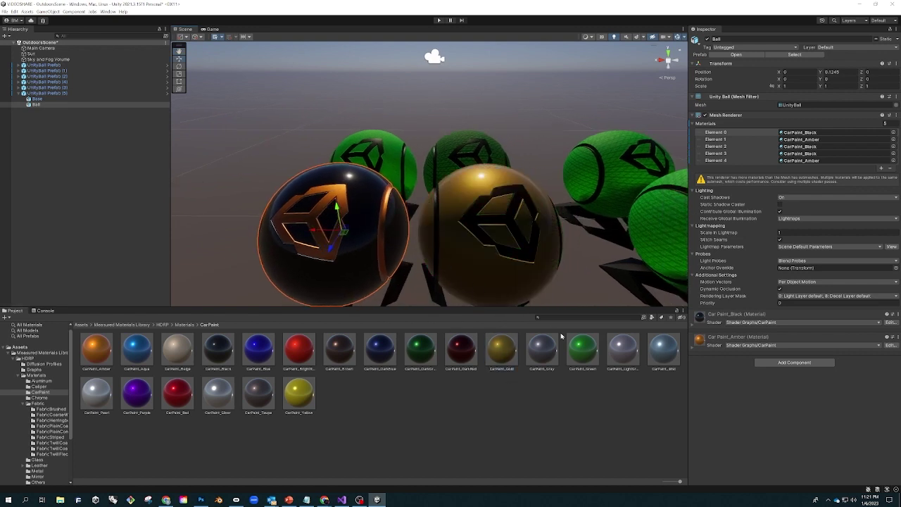
Apply a light grey car paint to the side section of the front row's third ball and CarPaint_Gold to its shell.
left_click_drag(621, 355, 649, 251)
middle_click_drag(589, 243, 438, 226)
left_click_drag(504, 346, 496, 268)
scroll(432, 281, "down", 3)
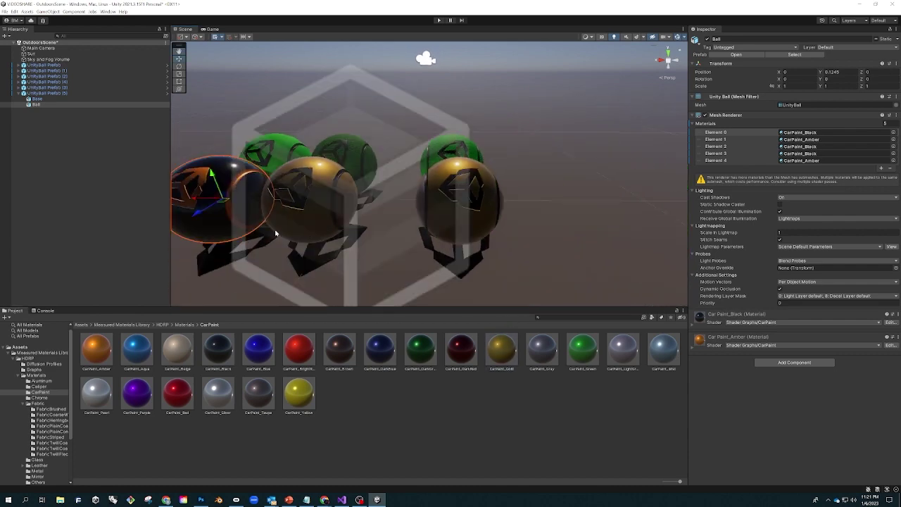
Hide the scene gizmo icons, then duplicate the black Ball object and move the copy along Z to about 0.31.
right_click_drag(274, 228, 413, 216)
middle_click_drag(295, 242, 430, 213)
scroll(458, 177, "down", 5)
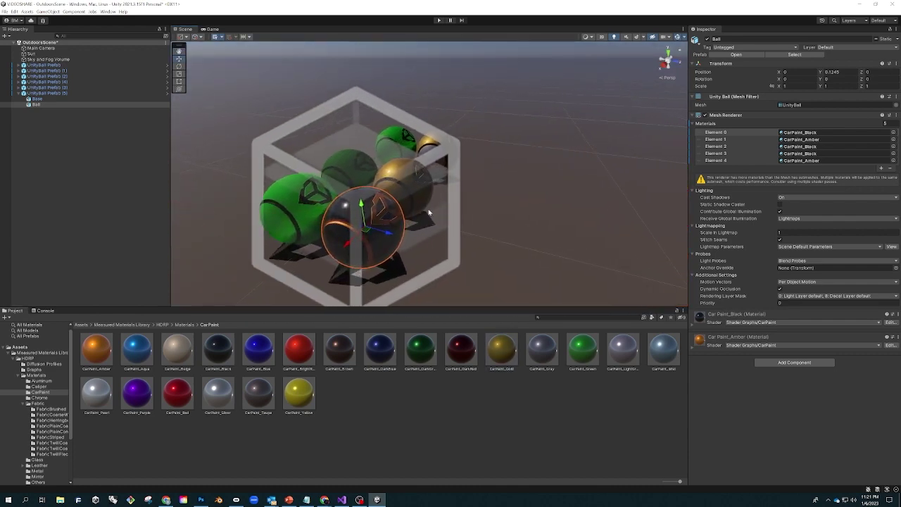
left_click(677, 40)
key("ctrl+d")
left_click_drag(391, 232, 518, 262)
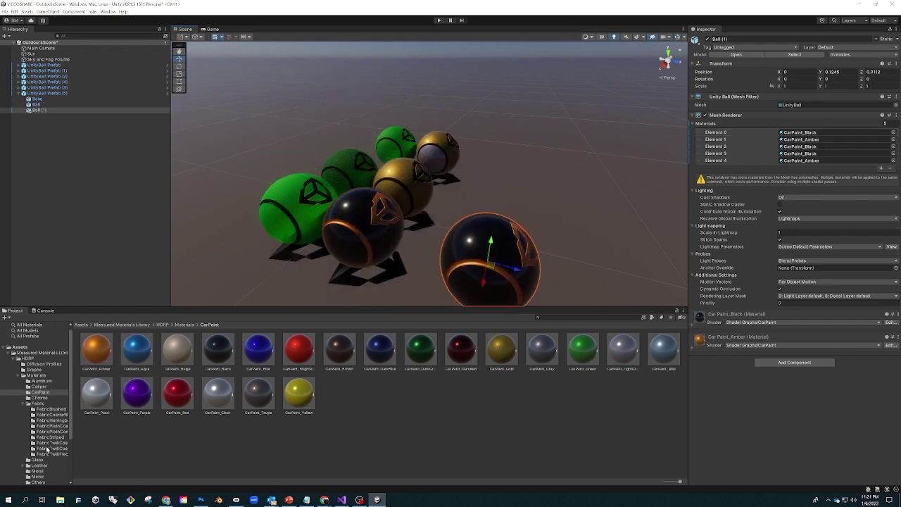
Browse the Rubber, Wood and Suede materials, inspect the ochre material in SuedeCoarse, and locate its mask map texture.
scroll(44, 422, "down", 3)
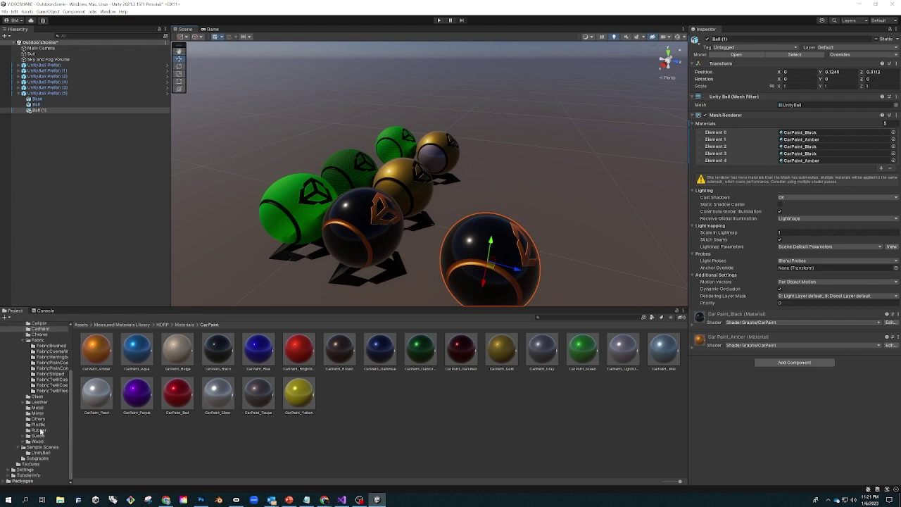
left_click(41, 430)
left_click(41, 436)
left_click(42, 441)
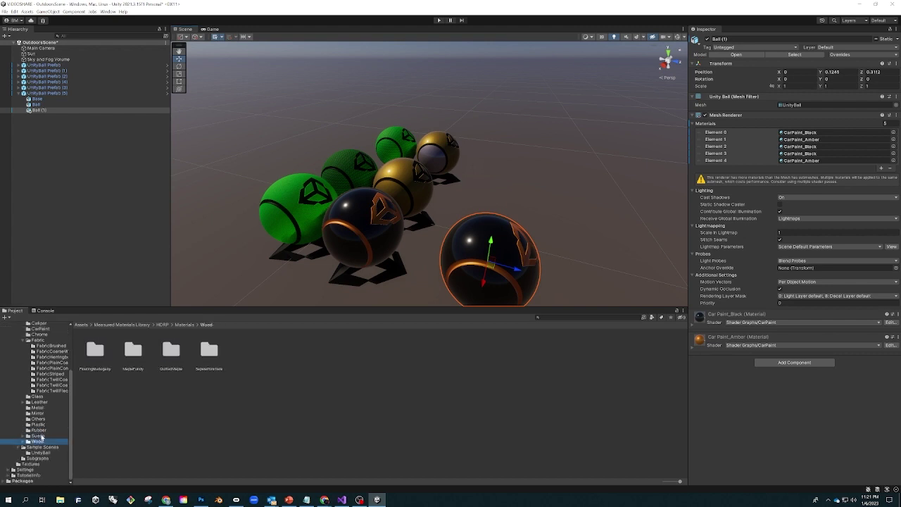
left_click(41, 437)
double_click(131, 352)
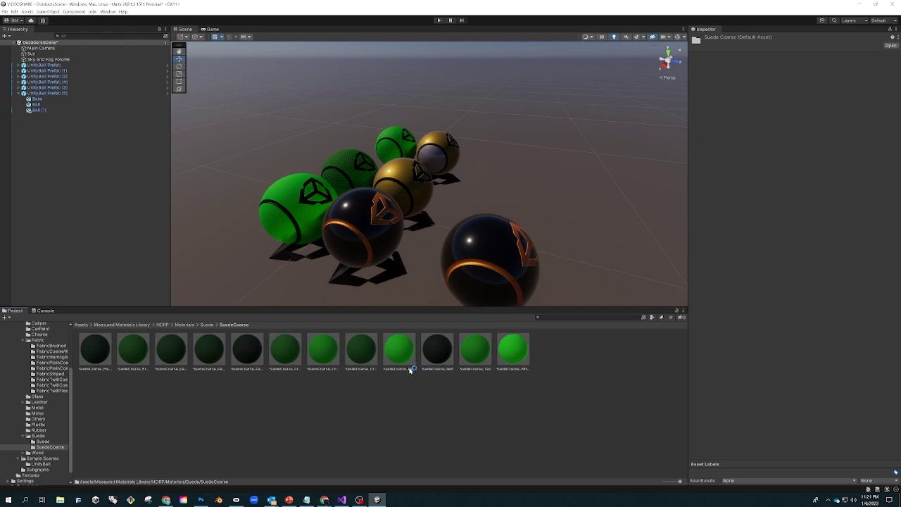
left_click(324, 354)
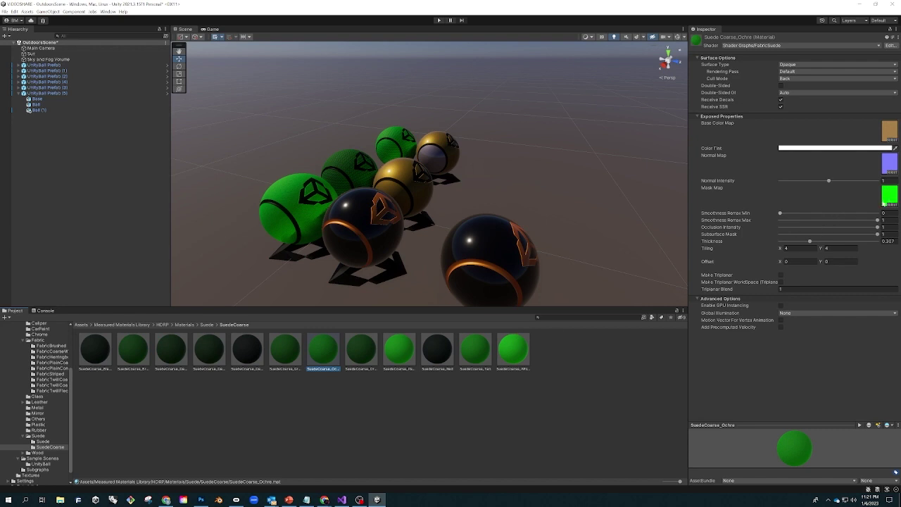
left_click(887, 197)
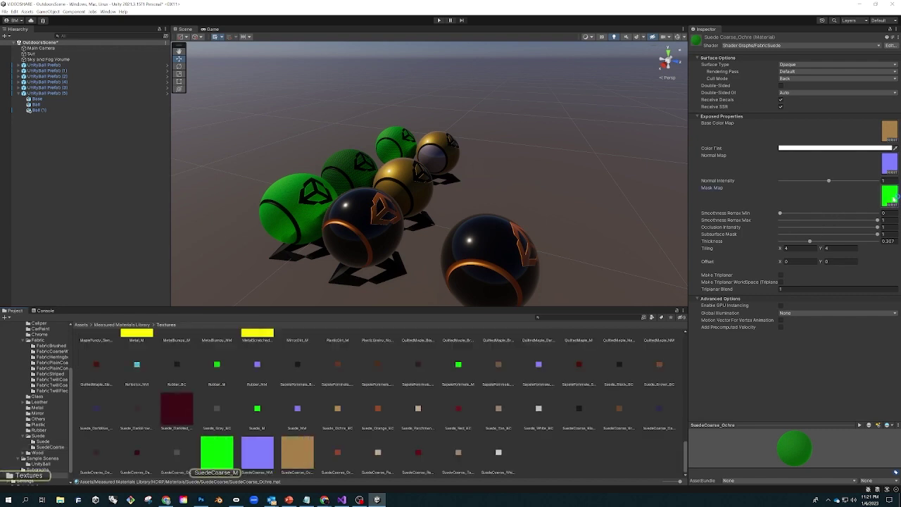
Apply the ochre-coloured material from the LeatherLargeGrain folder to the shell and side section of the duplicated ball.
left_click(39, 402)
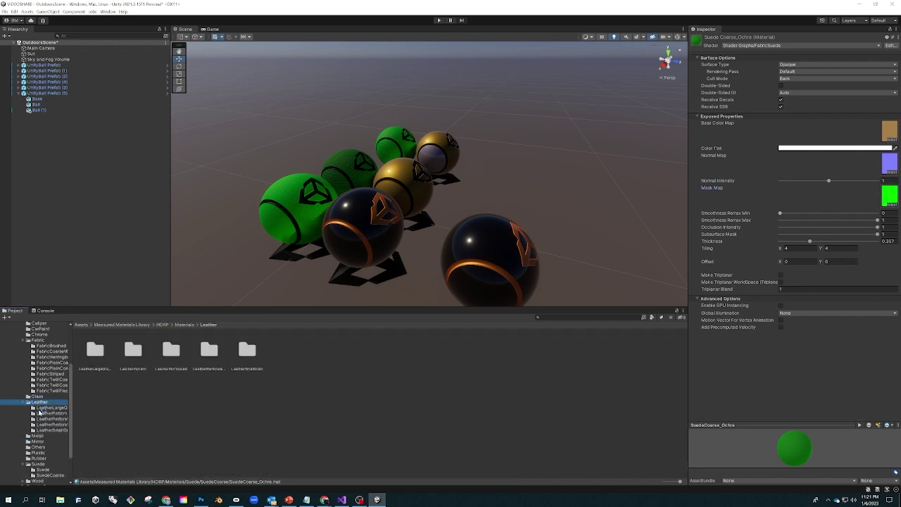
left_click(40, 409)
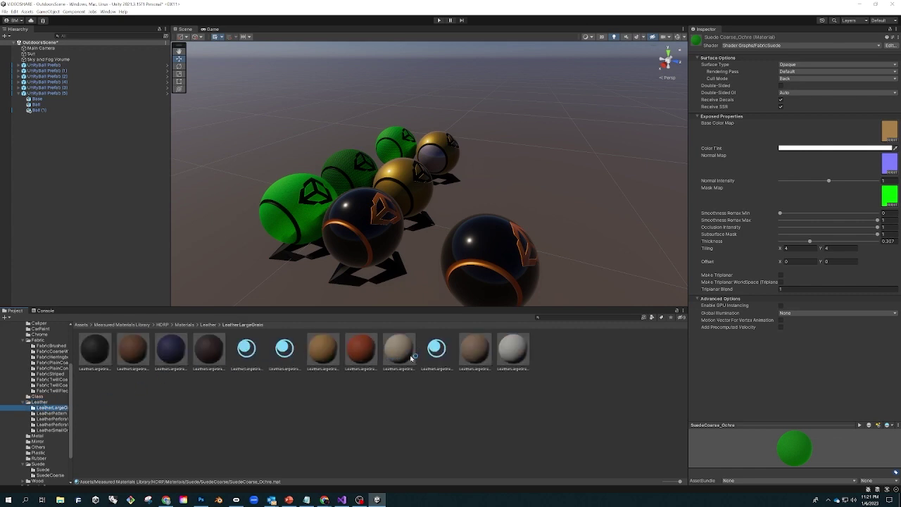
left_click_drag(326, 361, 490, 248)
left_click_drag(328, 354, 477, 291)
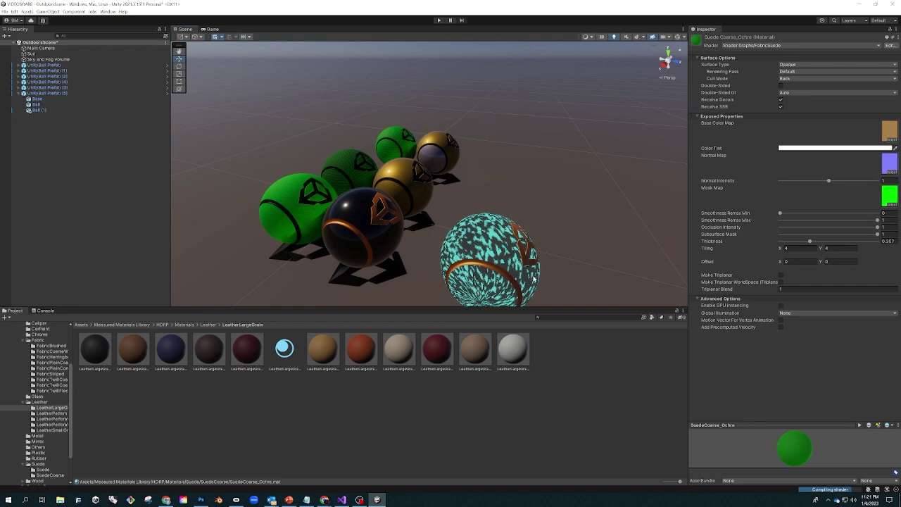
scroll(530, 276, "up", 6)
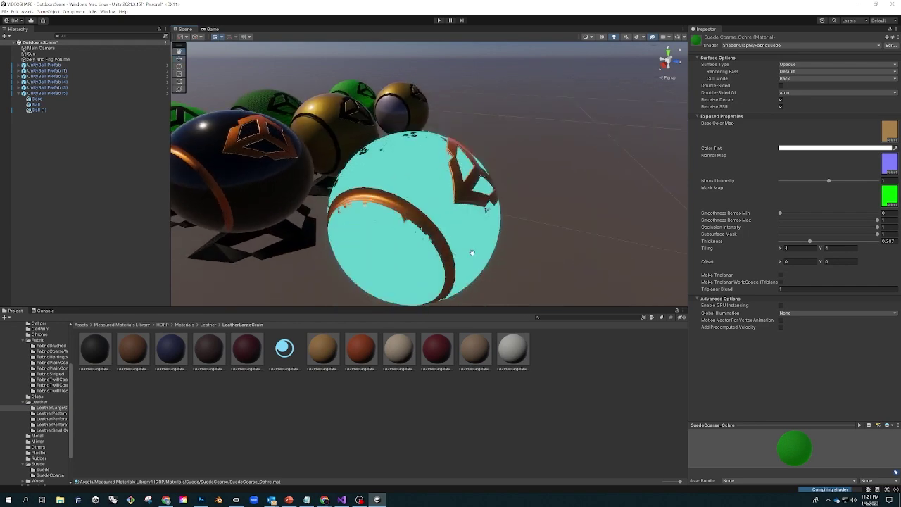
Inspect the ochre leather ball, locate its LeatherLargeGrain_Ochre material asset, and open that material's Leather shader graph for editing.
scroll(472, 252, "up", 4)
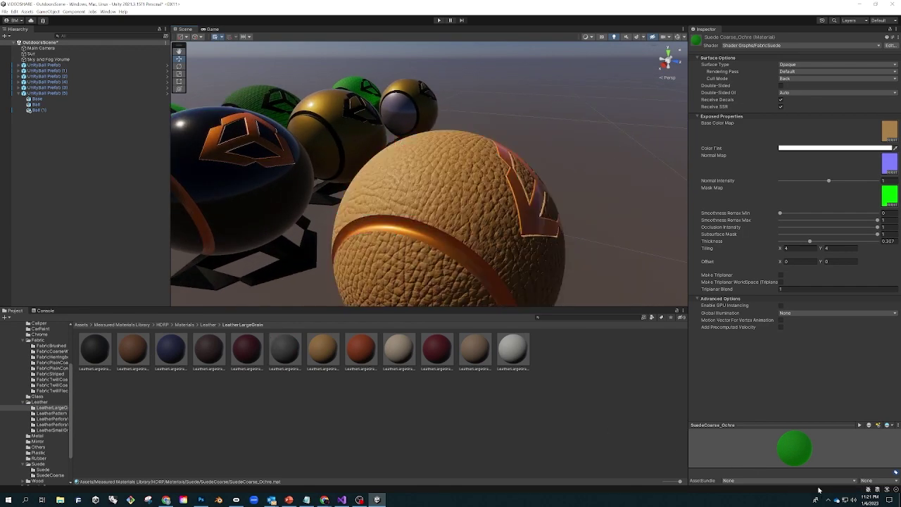
scroll(450, 211, "down", 8)
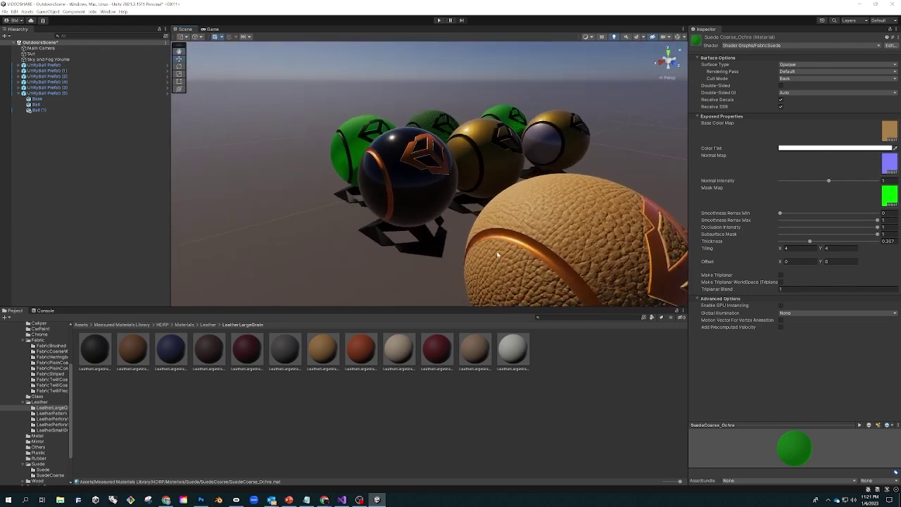
left_click_drag(481, 247, 424, 222, "alt")
scroll(429, 228, "up", 1)
scroll(429, 227, "up", 5)
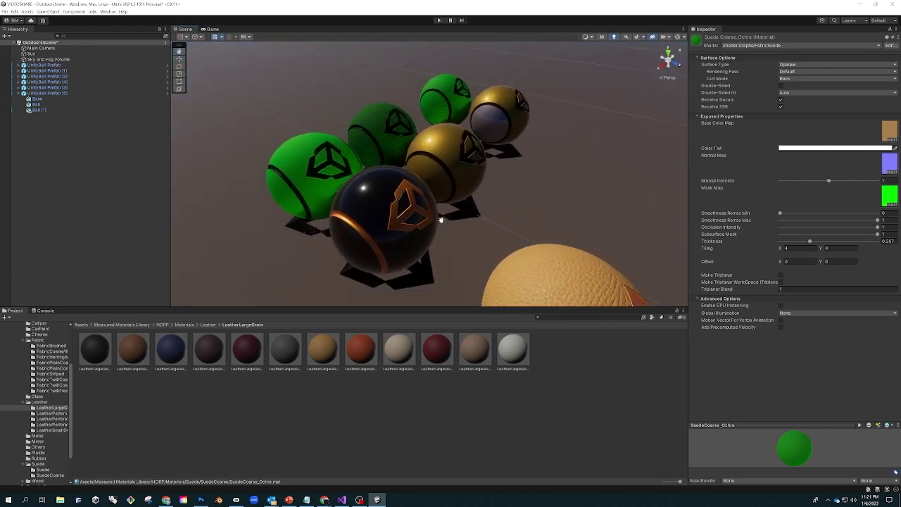
left_click(483, 197)
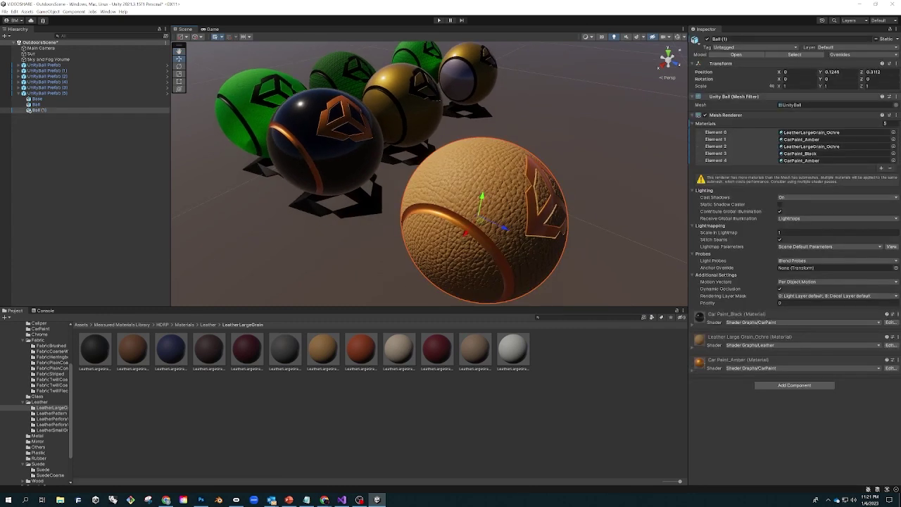
left_click(809, 132)
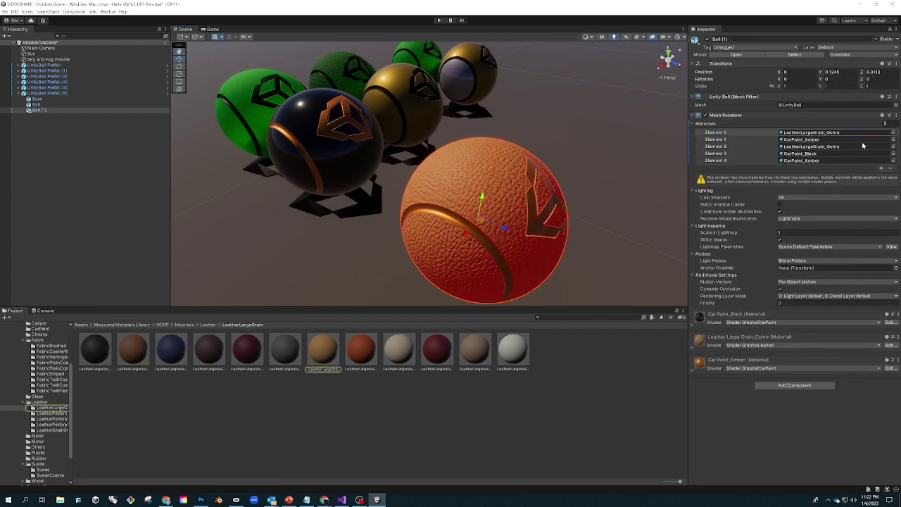
left_click(327, 359)
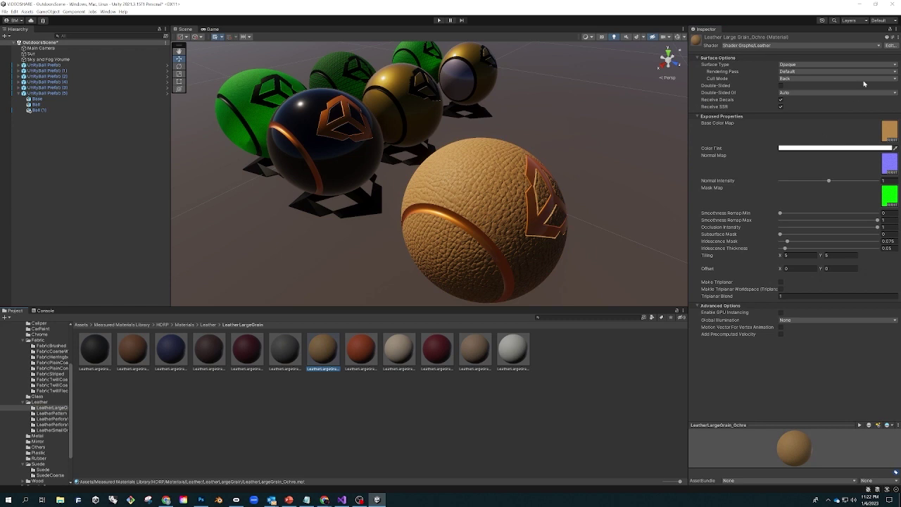
left_click(890, 46)
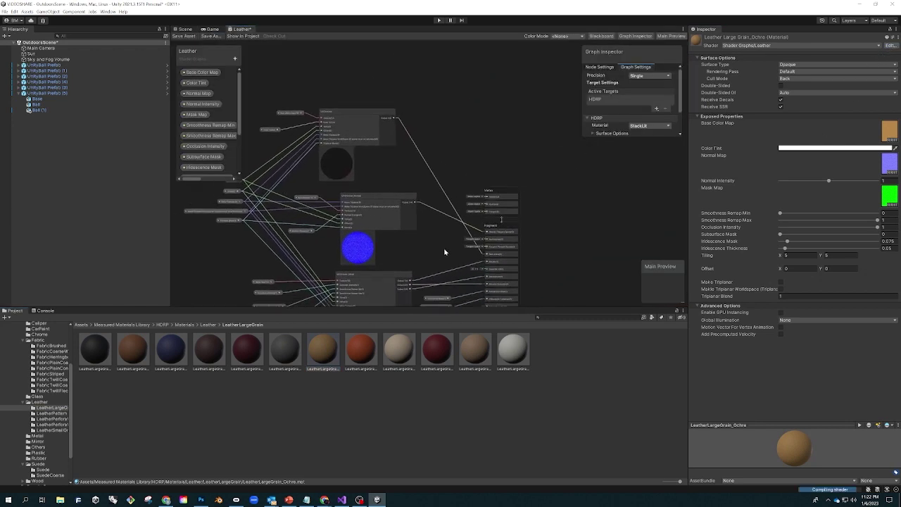
Locate the diffusion profile asset used by the Leather graph's Diffusion Profile node and check the available HDRP material types.
middle_click_drag(463, 244, 488, 201)
left_click_drag(565, 305, 565, 392)
scroll(623, 252, "up", 2)
scroll(558, 261, "up", 1)
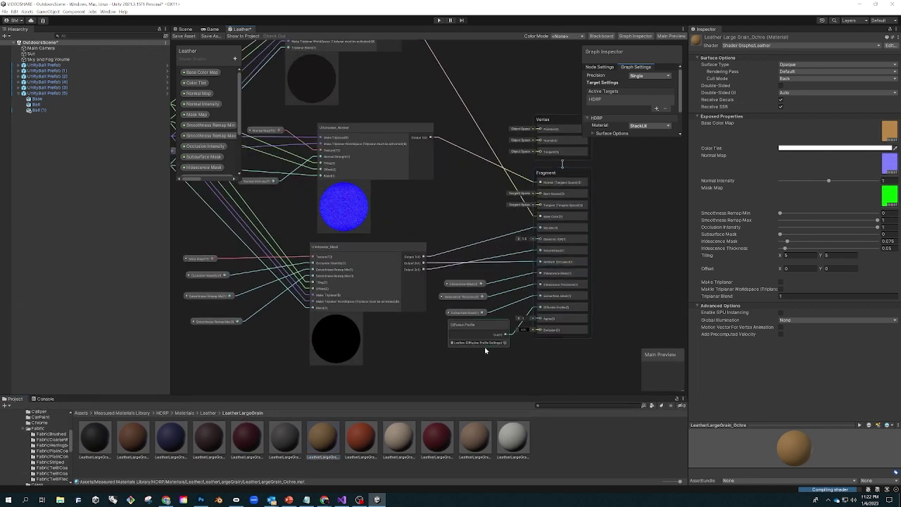
left_click(483, 343)
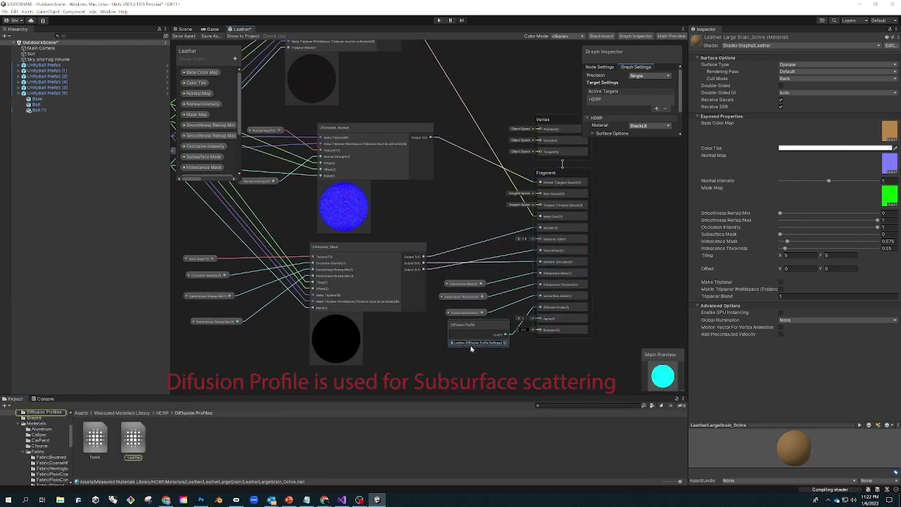
scroll(656, 118, "up", 1)
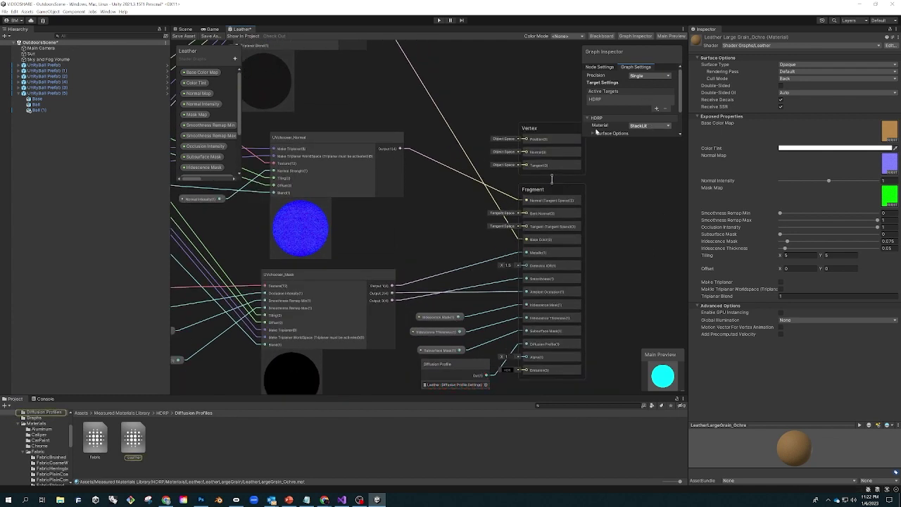
left_click(653, 127)
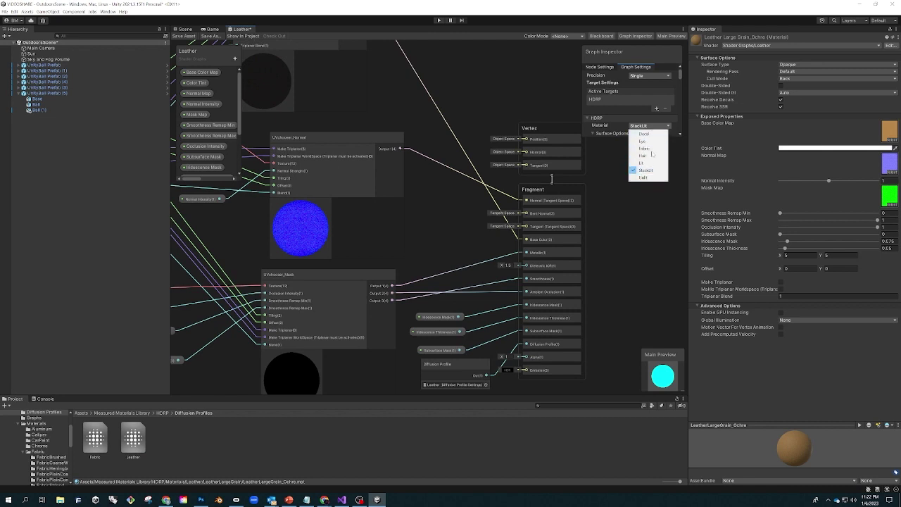
left_click(626, 247)
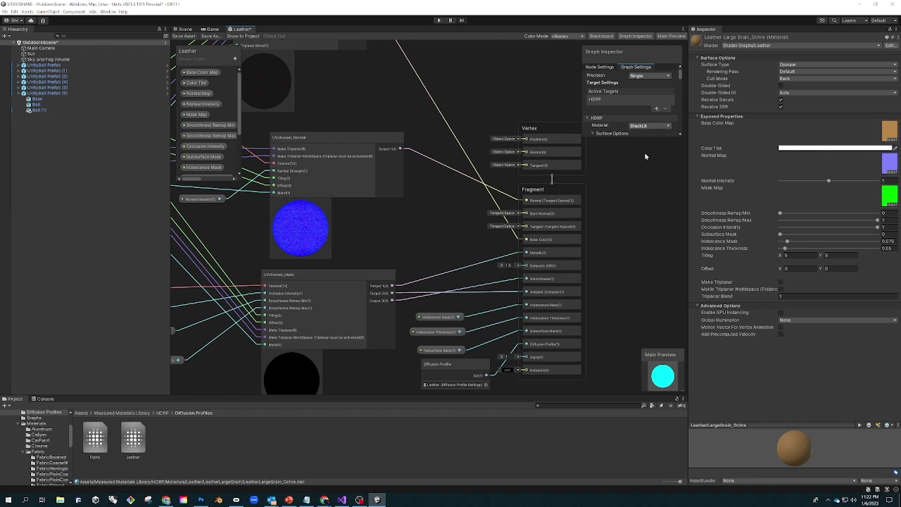
Return to the scene, select the green front ball, and open the FabricSuede shader graph of its FabricBrushed_Tan material.
left_click(186, 30)
middle_click_drag(279, 189, 359, 214)
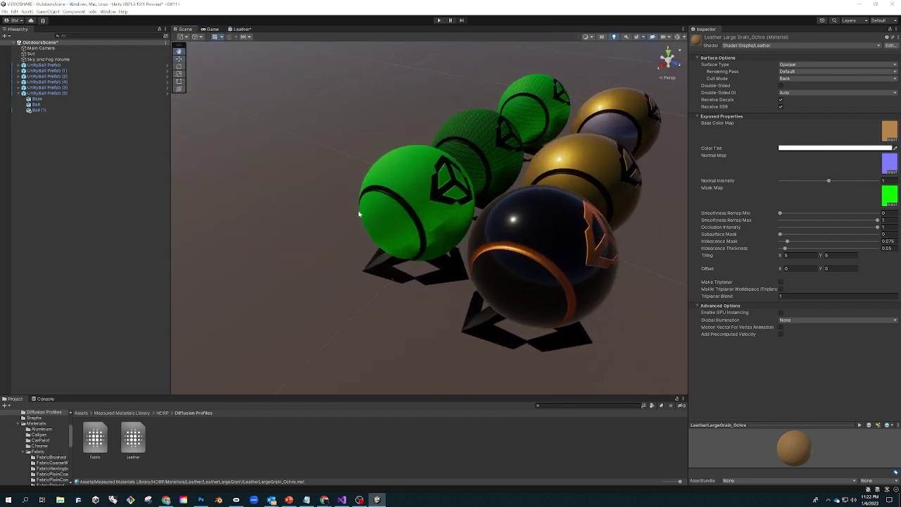
left_click(401, 179)
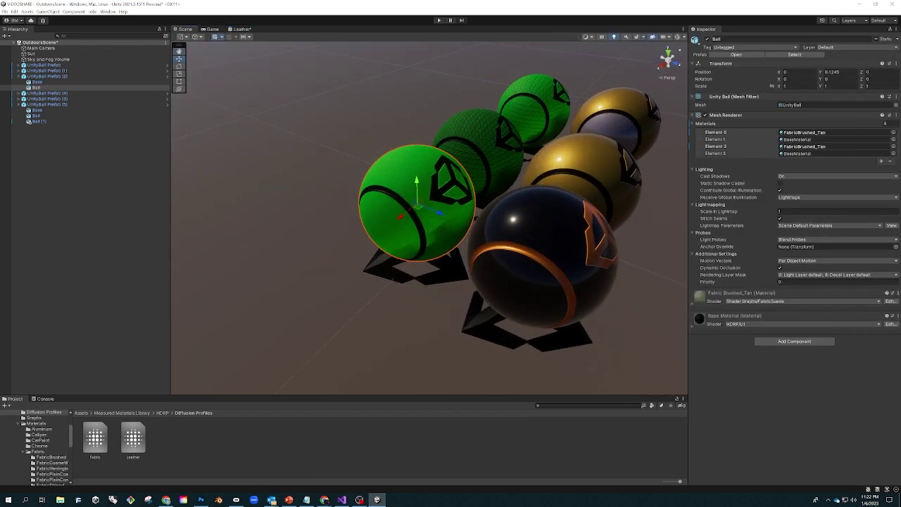
left_click(407, 179)
left_click(404, 173)
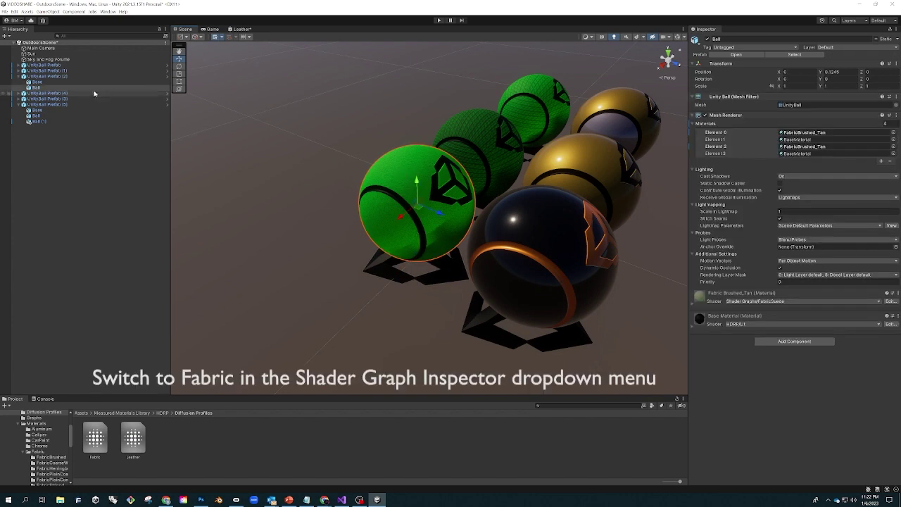
left_click(693, 302)
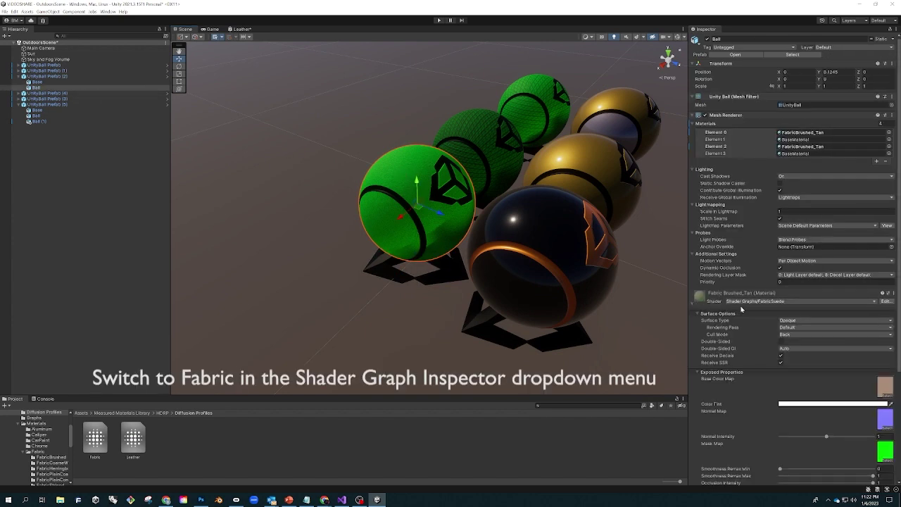
scroll(818, 308, "down", 2)
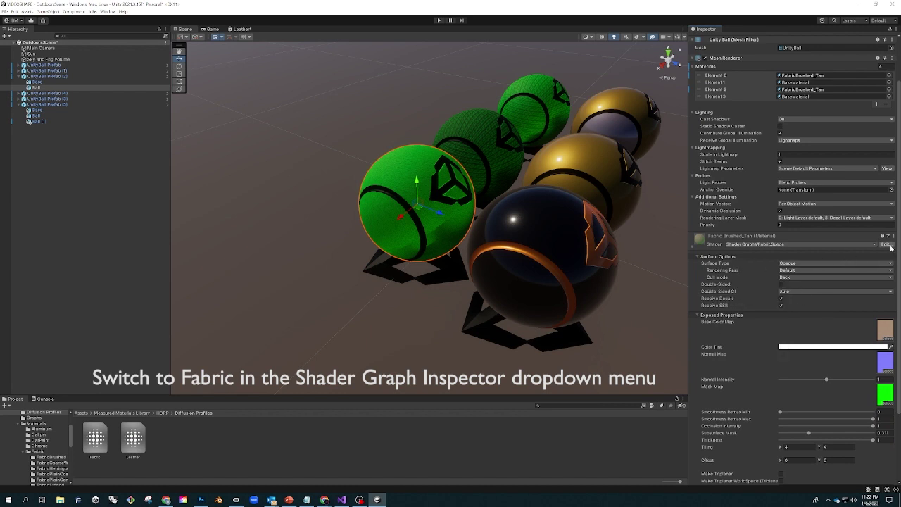
scroll(841, 289, "down", 3)
scroll(841, 288, "up", 3)
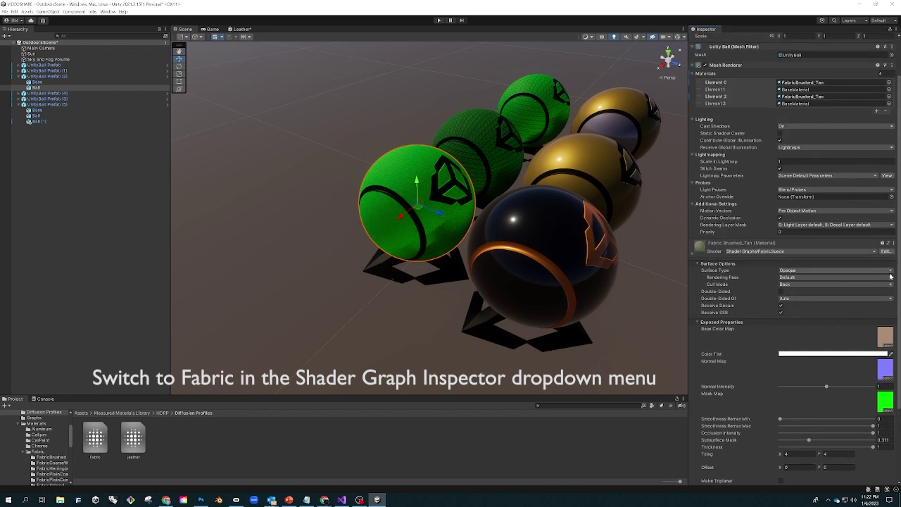
left_click(885, 251)
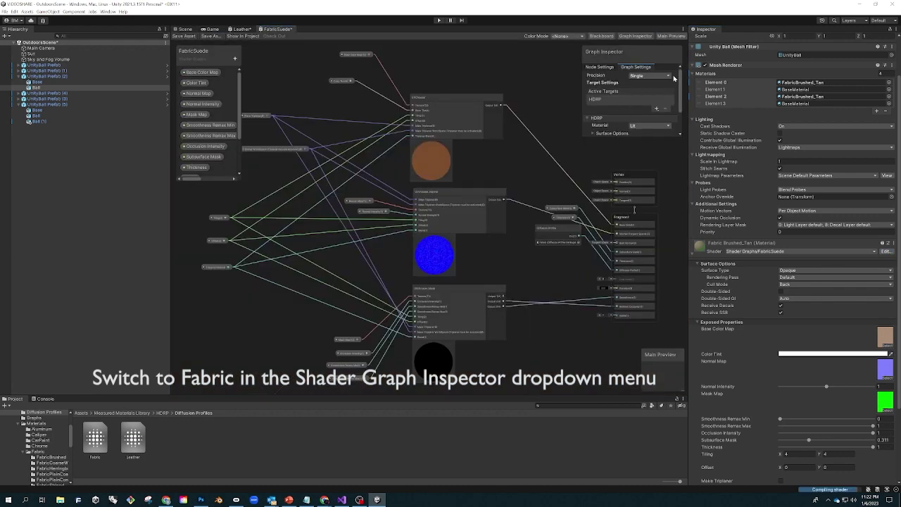
Change the FabricSuede graph's HDRP material type to Fabric.
left_click(645, 76)
left_click(608, 77)
left_click(637, 126)
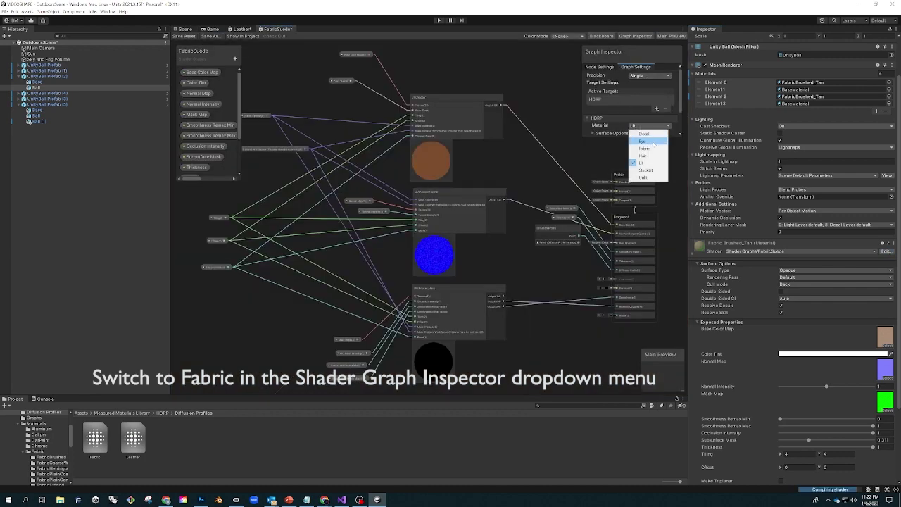
left_click(643, 150)
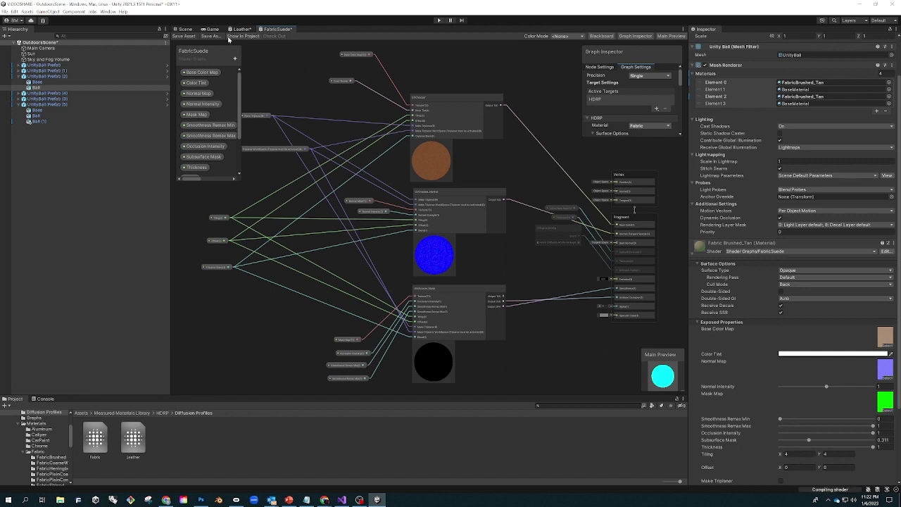
Return to the scene to inspect the green ball, and select FabricBrushed_White in the FabricBrushed material folder.
left_click(185, 29)
middle_click_drag(486, 261, 465, 267)
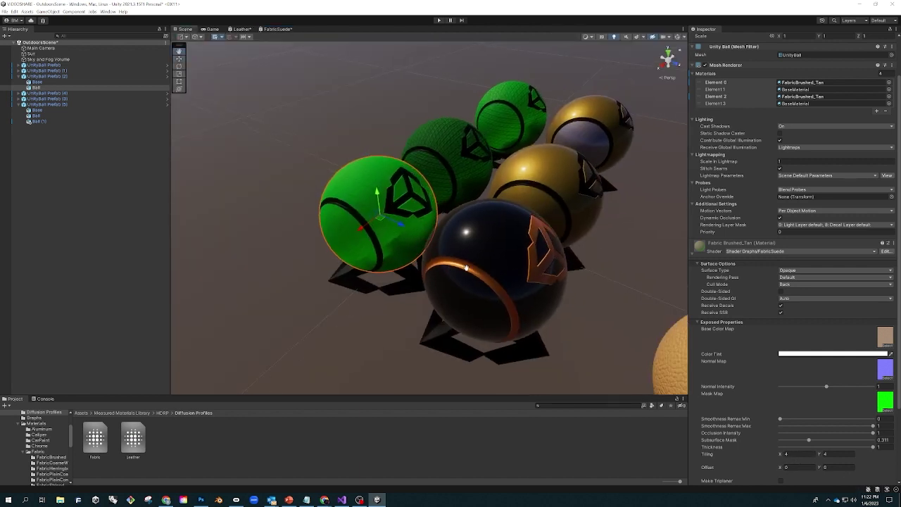
scroll(431, 236, "up", 5)
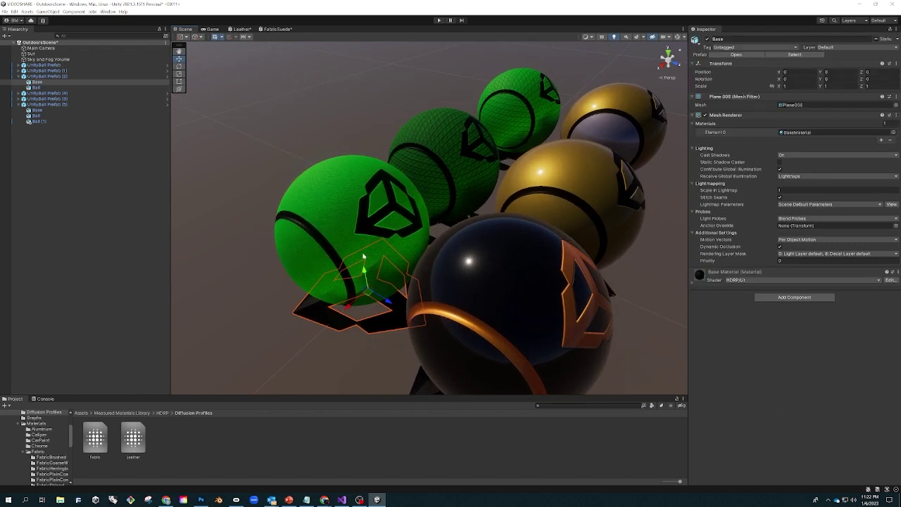
left_click(802, 132)
left_click(522, 450)
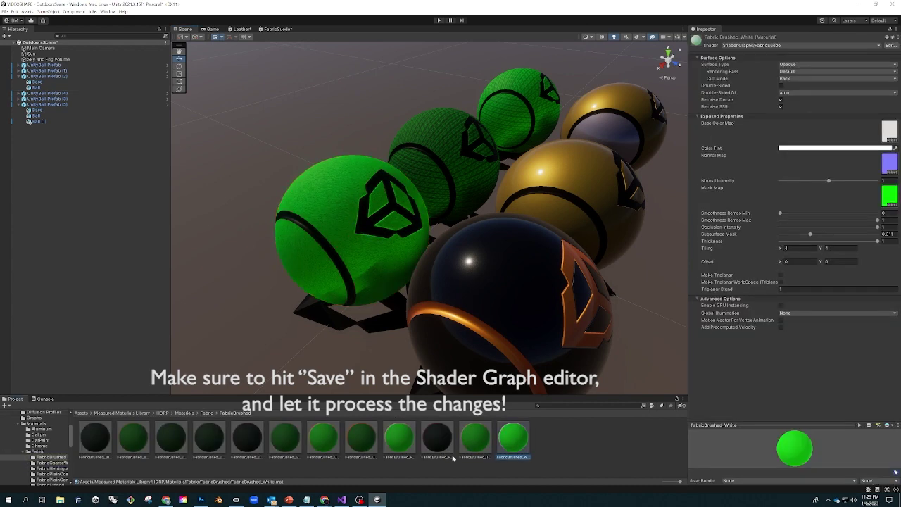
Select the range of materials in the FabricBrushed folder to check their previews.
left_click(109, 444, "shift")
left_click(539, 450)
left_click(517, 445)
left_click(102, 447, "shift")
left_click(515, 454)
left_click(549, 454)
Reopen the FabricSuede shader graph from FabricBrushed_White and save the graph asset.
left_click(520, 445)
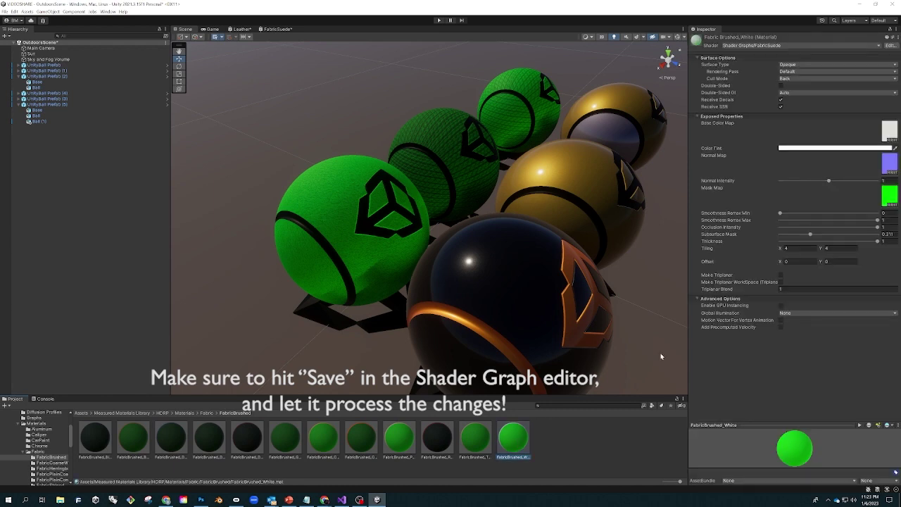
left_click(891, 46)
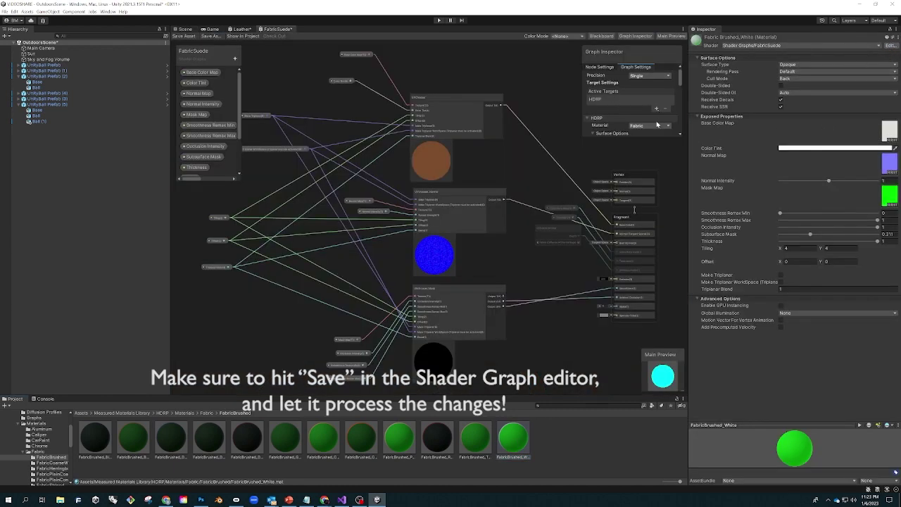
left_click(185, 36)
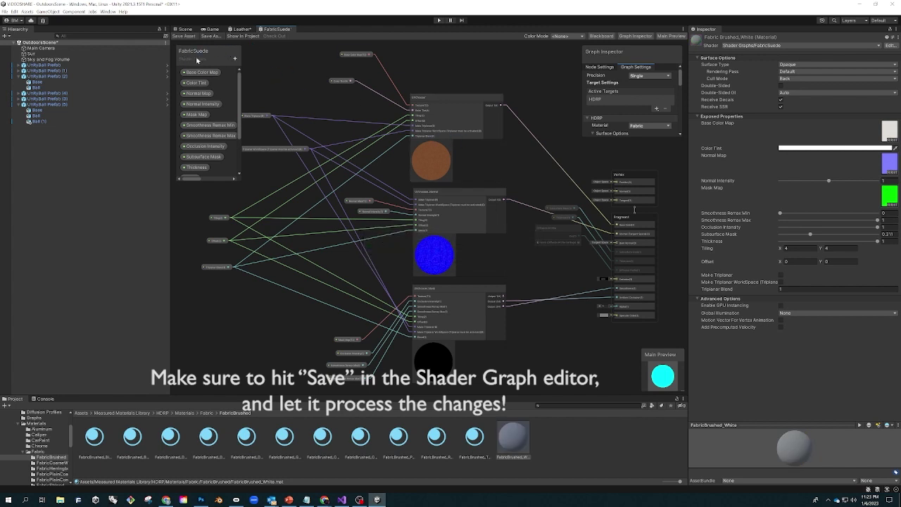
Check the material previews in the FabricBrushed and FabricCoarseWeave folders, and inspect the fabric balls in the scene.
left_click(463, 452)
left_click(438, 454)
left_click(95, 440, "shift")
left_click(59, 463)
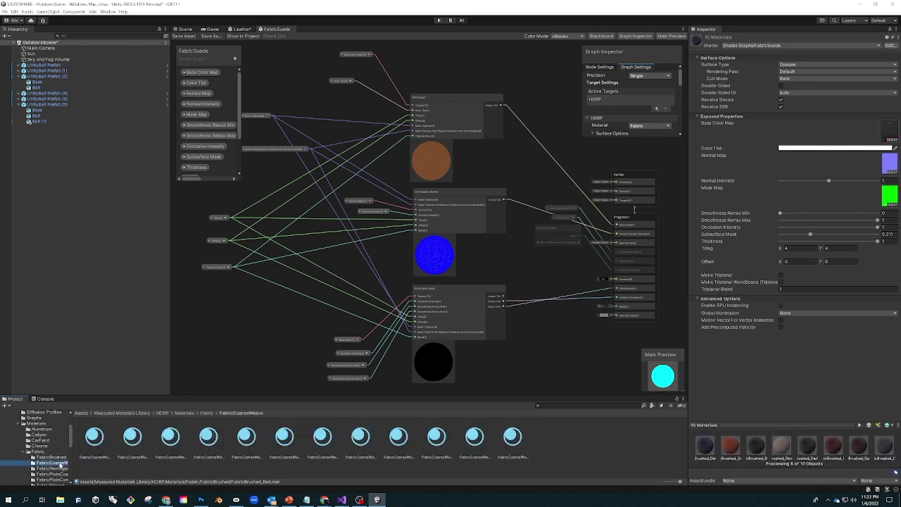
left_click(133, 446, "shift")
left_click(120, 270)
left_click(184, 29)
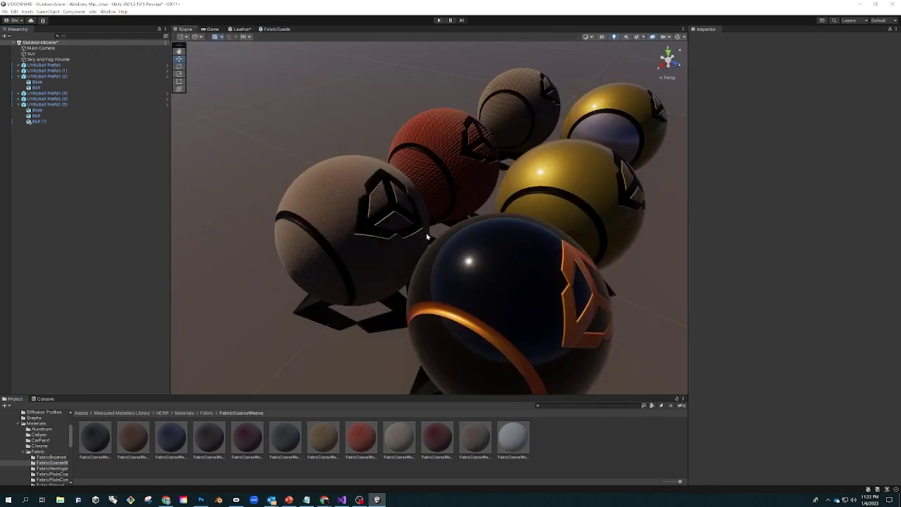
right_click_drag(410, 237, 454, 245)
key("s")
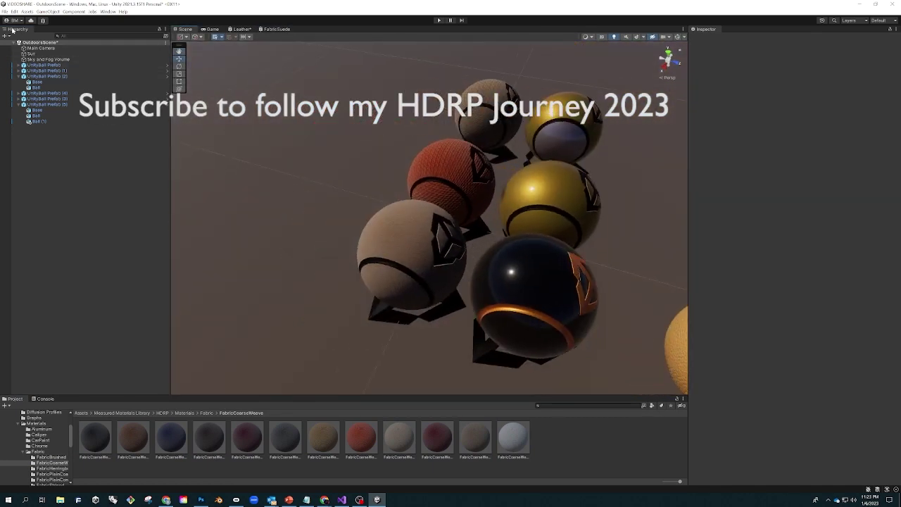
Switch to the MatTestTempDelete project and close its HDRP Wizard window.
left_click(5, 12)
left_click(17, 106)
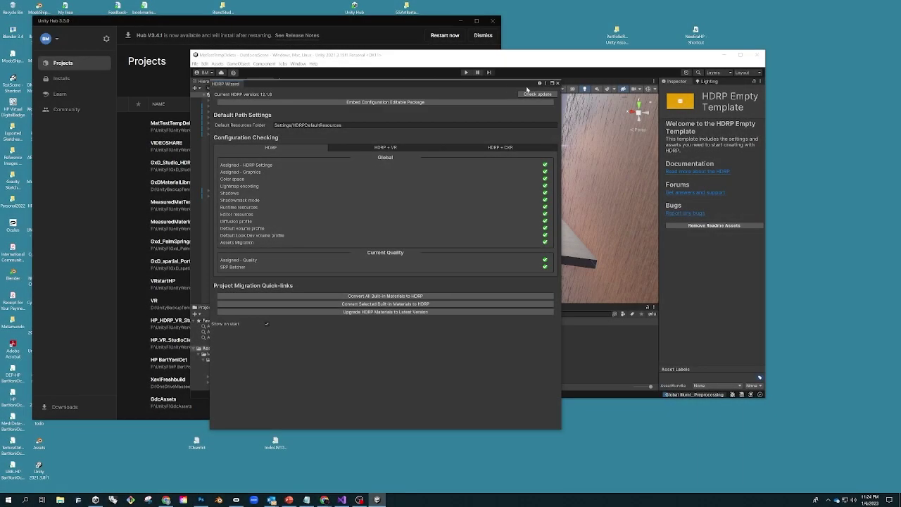
left_click_drag(528, 90, 657, 135)
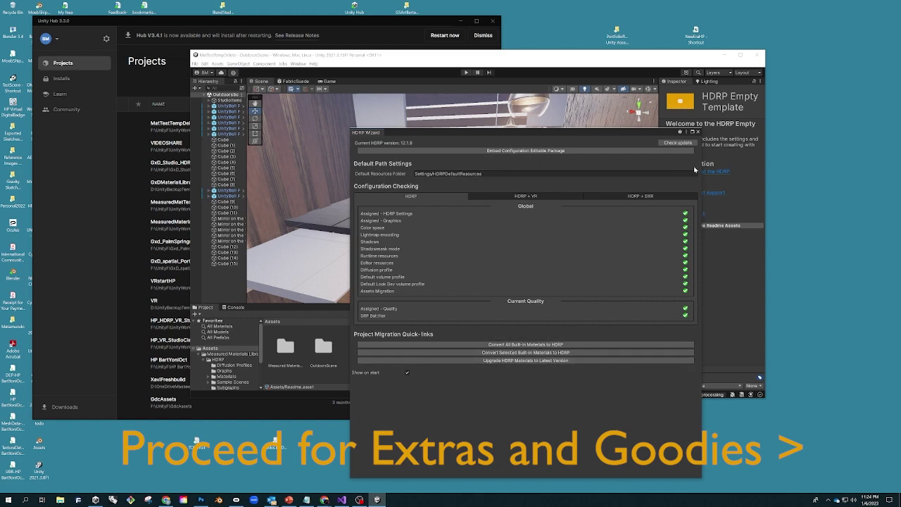
left_click(698, 132)
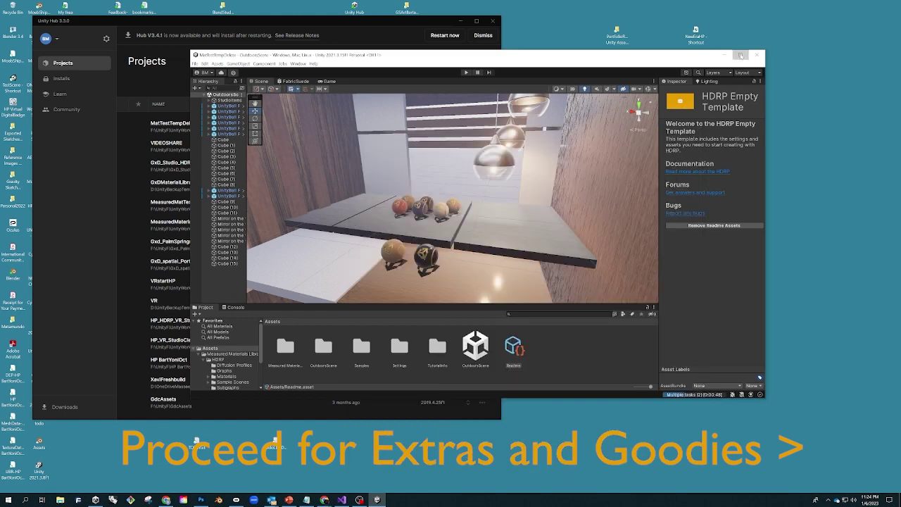
Maximize the project's editor window, enlarge the scene area, and view the sample room from outside and above.
left_click(739, 54)
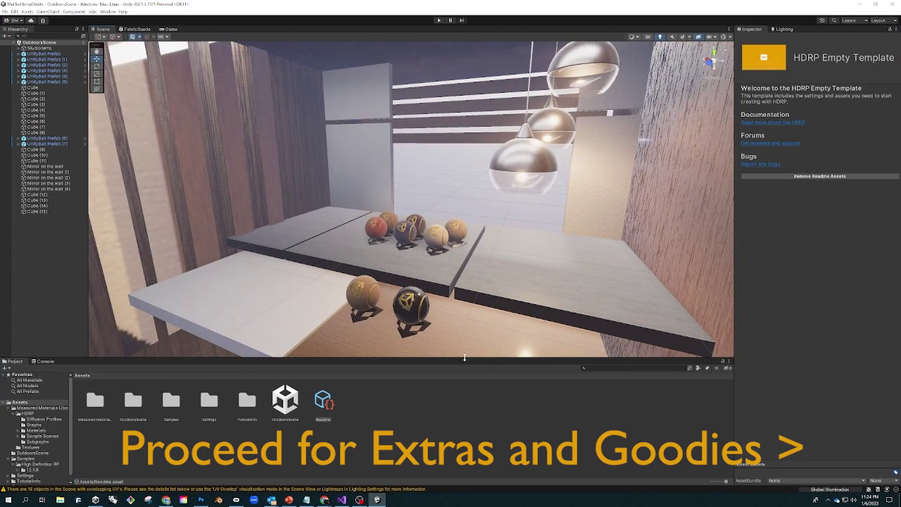
left_click_drag(467, 357, 466, 420)
right_click_drag(440, 306, 471, 280)
scroll(470, 281, "down", 5)
middle_click_drag(470, 281, 456, 312)
right_click_drag(491, 245, 461, 285)
middle_click_drag(468, 255, 471, 300)
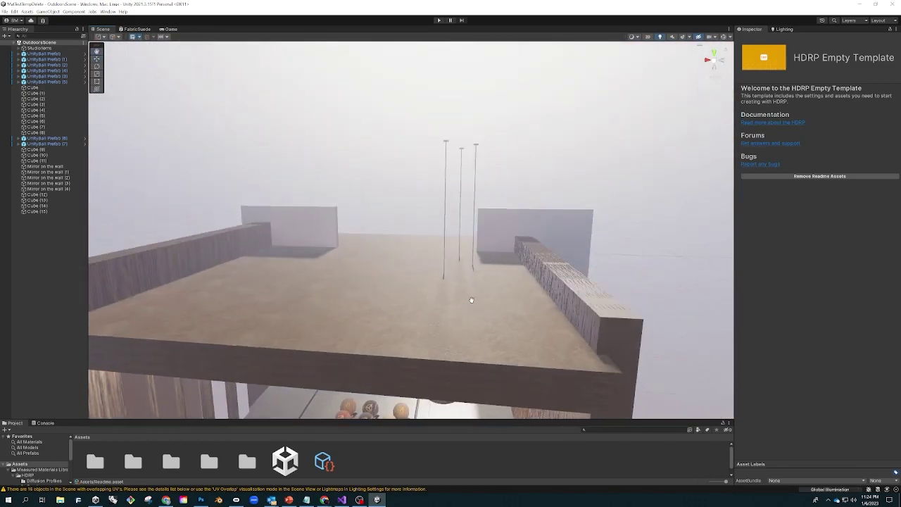
Examine the sample room from above, close up inside, and from its open front.
right_click_drag(471, 300, 480, 362)
scroll(481, 363, "up", 3)
right_click_drag(496, 296, 470, 307)
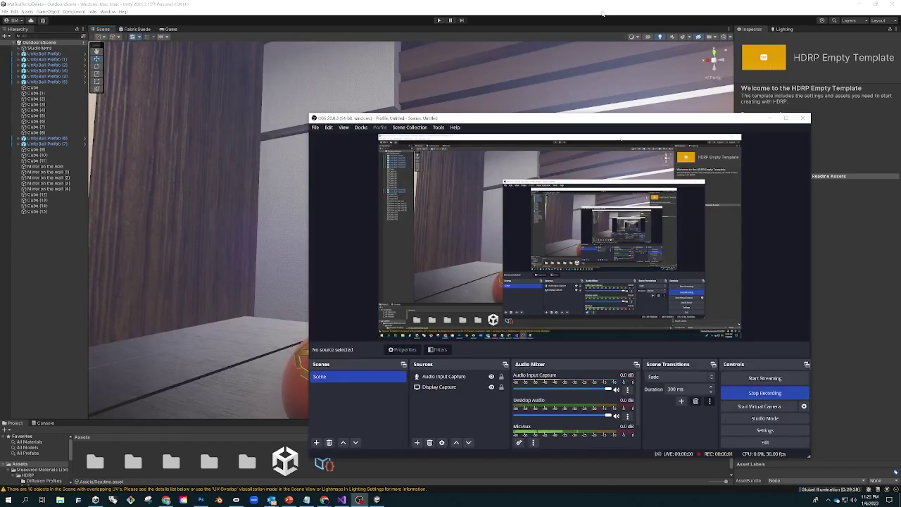
left_click(602, 13)
right_click_drag(492, 259, 413, 213)
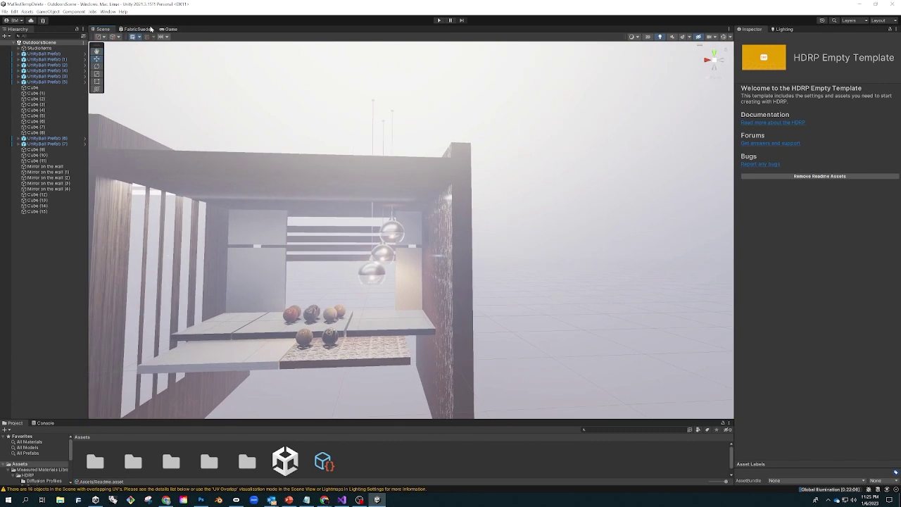
Open the Package Manager and list the versions and samples of the High Definition RP package.
left_click(109, 12)
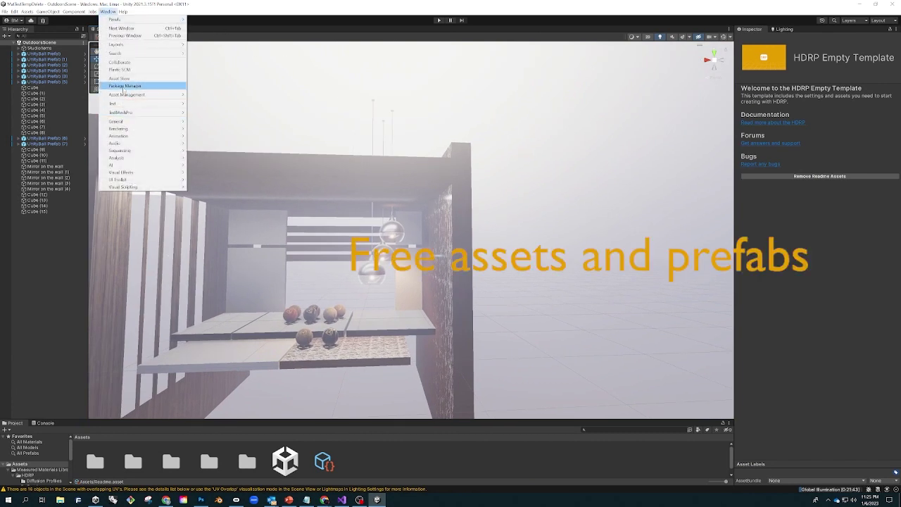
left_click(134, 85)
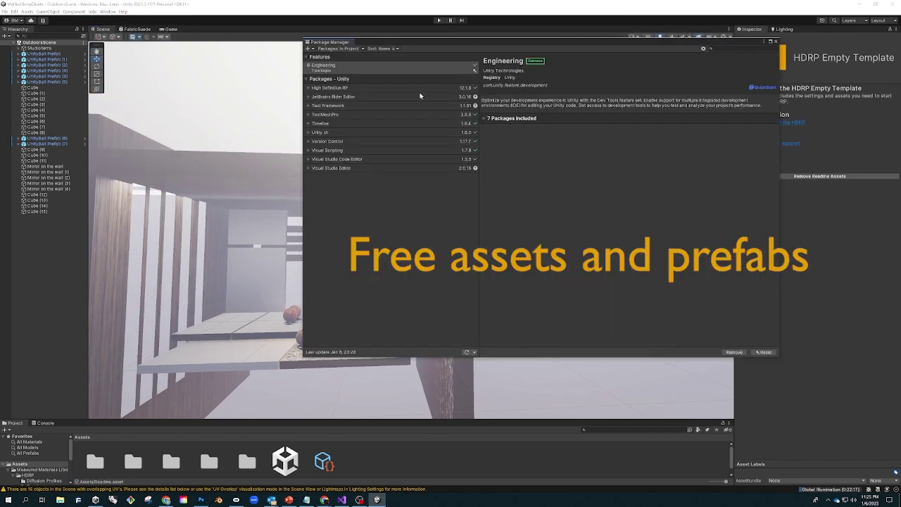
left_click(328, 88)
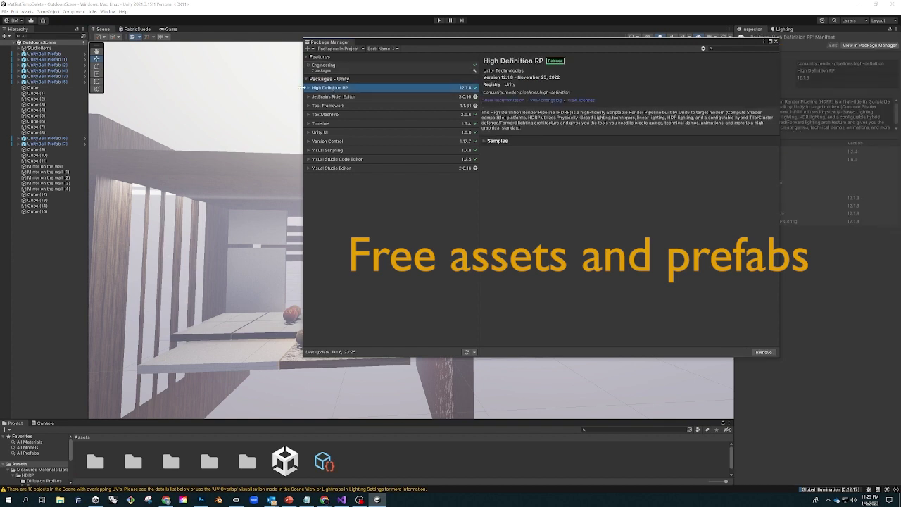
left_click(307, 88)
left_click(484, 141)
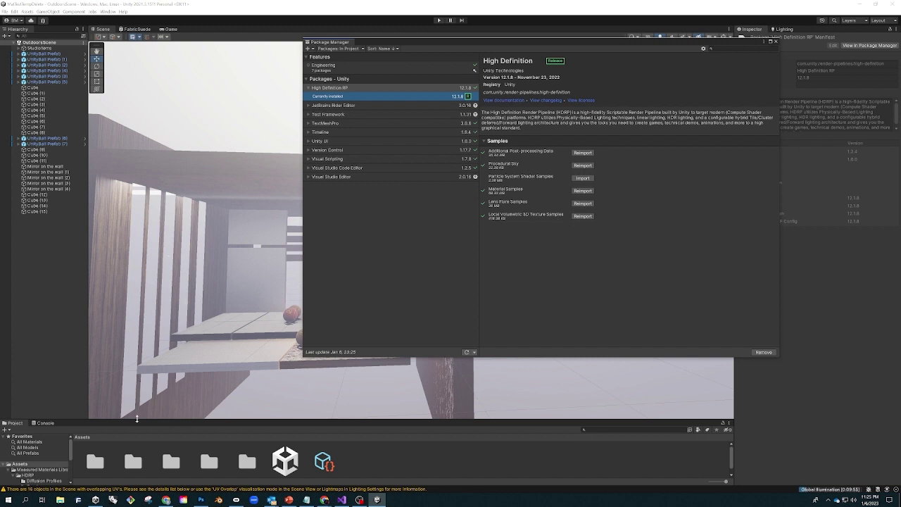
Enlarge the project browser area and close the Package Manager.
left_click_drag(141, 420, 141, 375)
left_click_drag(171, 327, 171, 271)
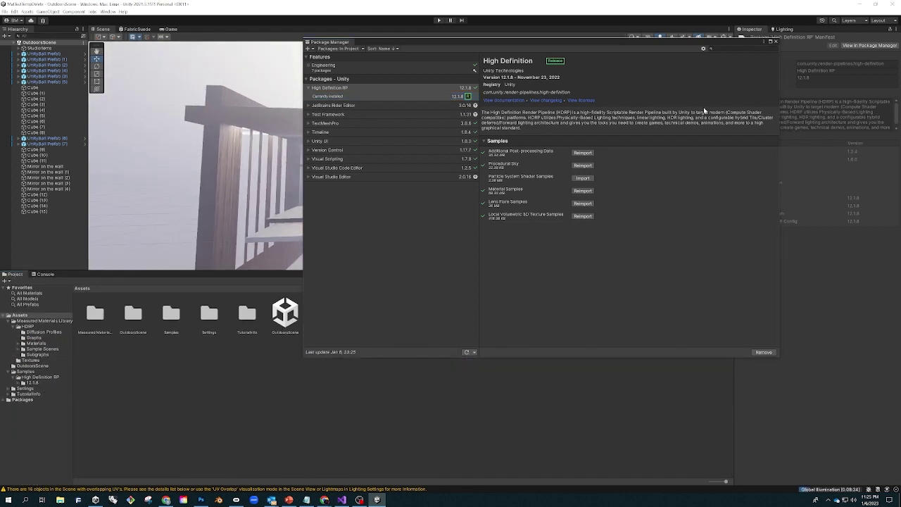
left_click(775, 41)
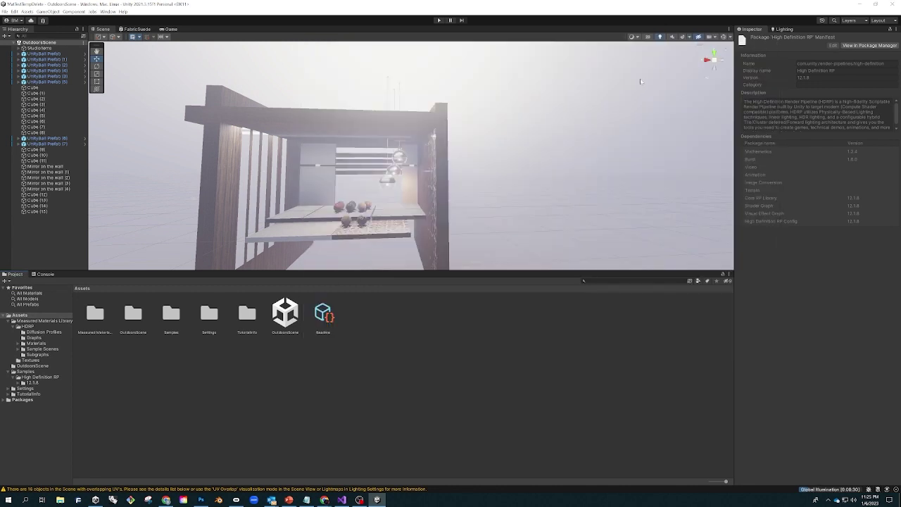
Browse the project's Samples folder to High Definition RP, 12.1.8, Lens Flare Samples.
left_click(5, 400)
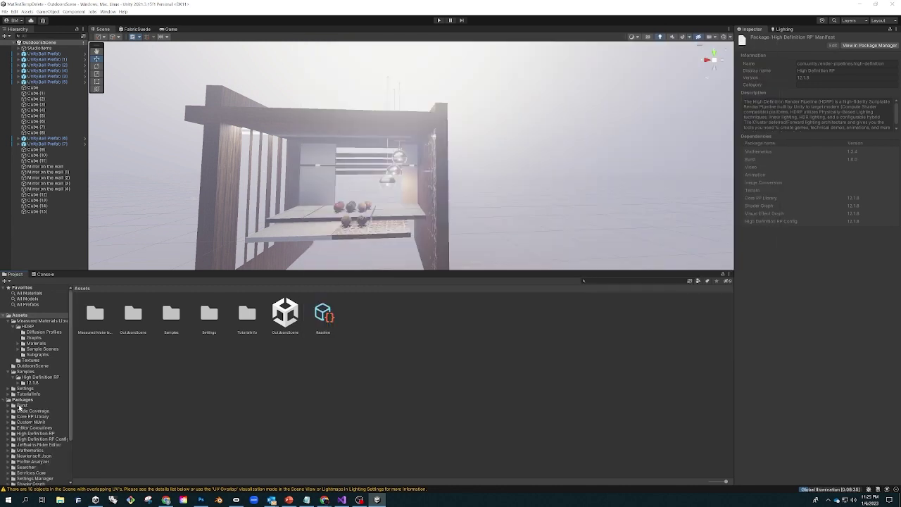
left_click(28, 378)
left_click(27, 371)
left_click(32, 377)
left_click(33, 383)
left_click(19, 383)
left_click(42, 388)
left_click(43, 394)
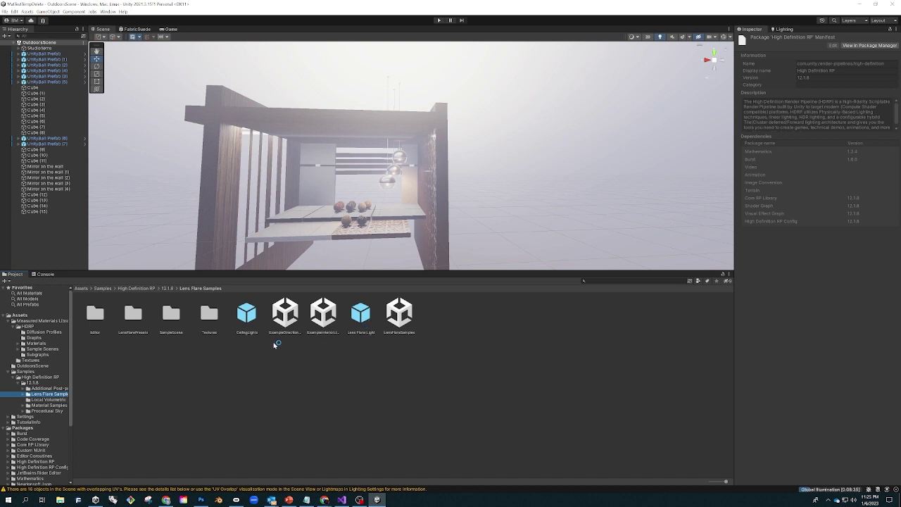
Open the LensFlareSamples scene from the Lens Flare Samples folder and look around in it.
left_click(290, 319)
left_click(327, 319)
left_click(410, 316)
double_click(399, 313)
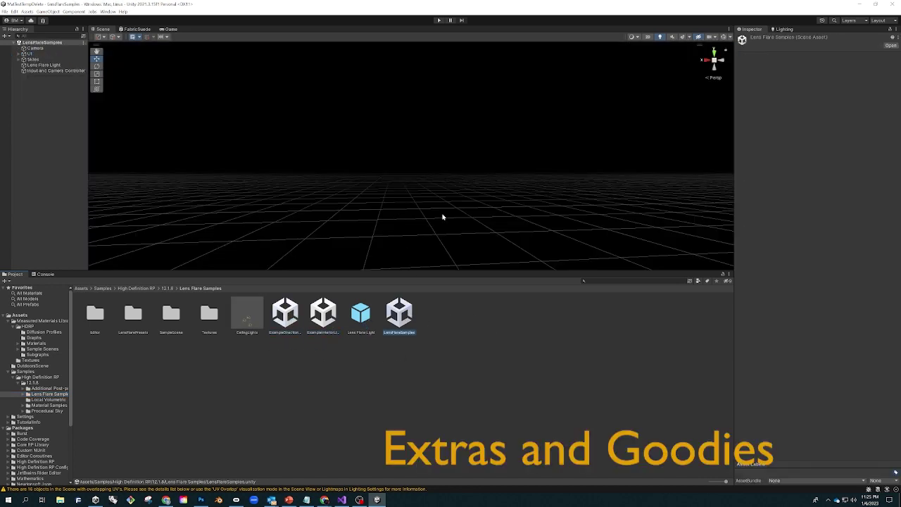
mouse_move(453, 219)
right_mouse_down()
mouse_move(366, 141)
mouse_move(461, 228)
mouse_move(454, 220)
right_mouse_up()
scroll(399, 183, "down", 6)
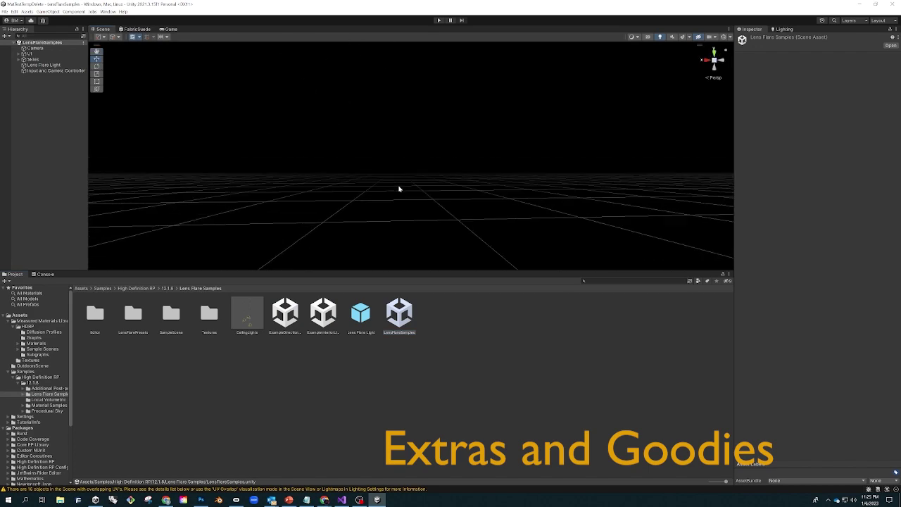
right_click_drag(400, 192, 318, 235)
Inspect the Lens Flare Light object's settings and its flare in a temporarily enlarged scene area.
left_click(48, 65)
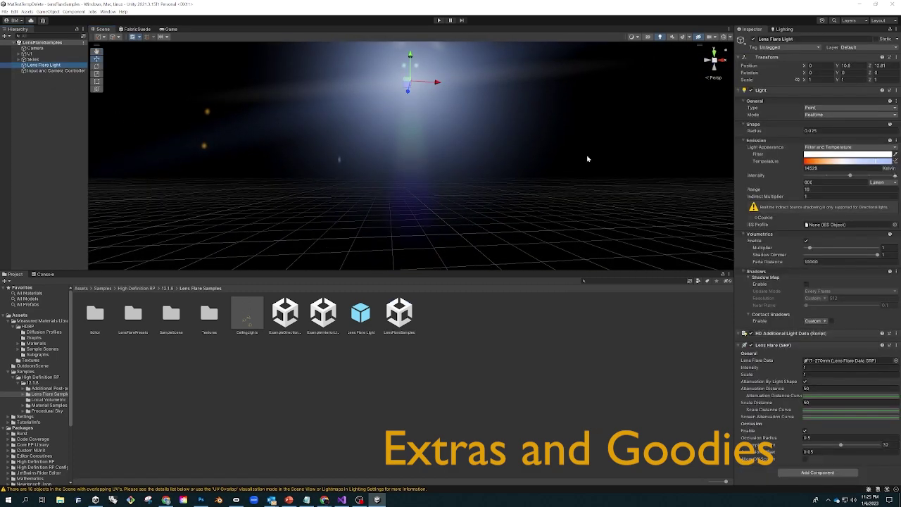
right_click_drag(371, 197, 422, 273)
left_click_drag(418, 271, 418, 398)
right_click_drag(394, 243, 452, 287)
left_click_drag(415, 399, 404, 312)
Create a prefab of the Lens Flare Light object in the Lens Flare Samples folder.
left_click(49, 83)
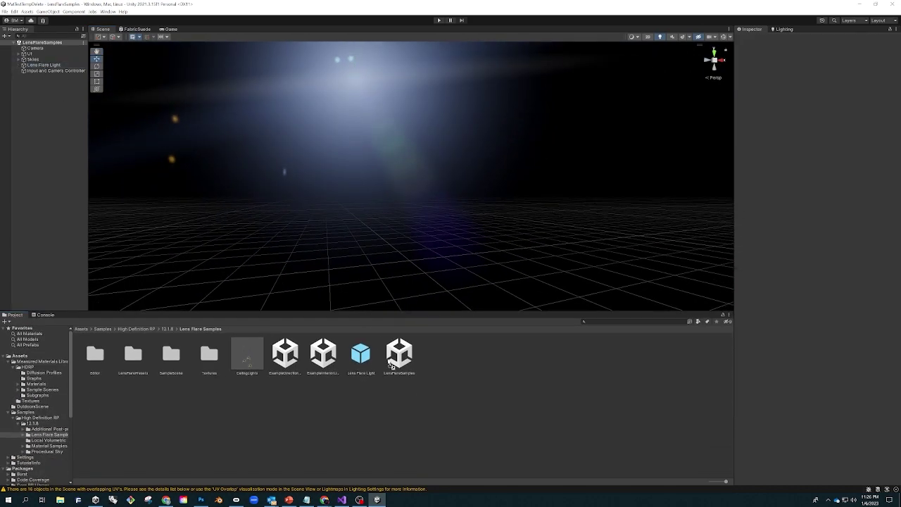
left_click(393, 364)
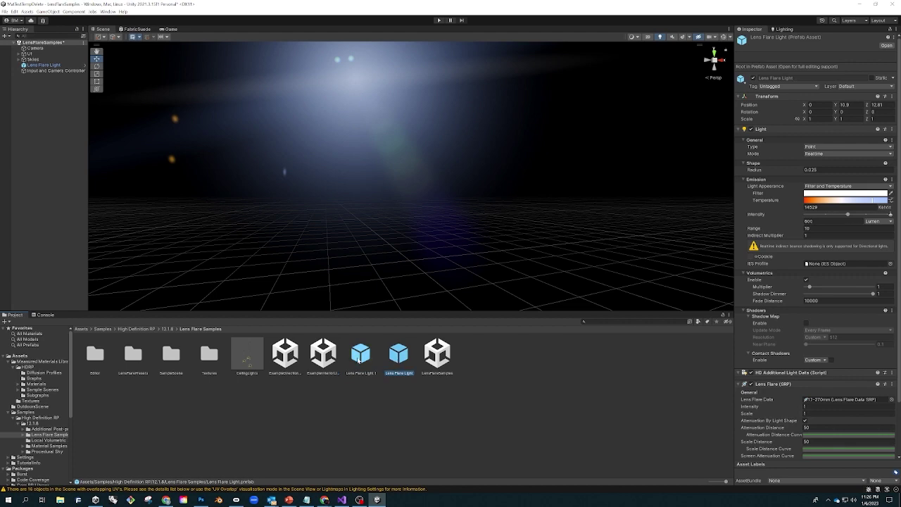
mouse_move(400, 216)
right_mouse_down()
mouse_move(288, 171)
mouse_move(410, 201)
mouse_move(393, 216)
right_mouse_up()
Open the ExampleInteriorLight scene without saving the current scene, and examine the hanging ceiling lamps up close.
left_click(289, 358)
left_click(323, 359)
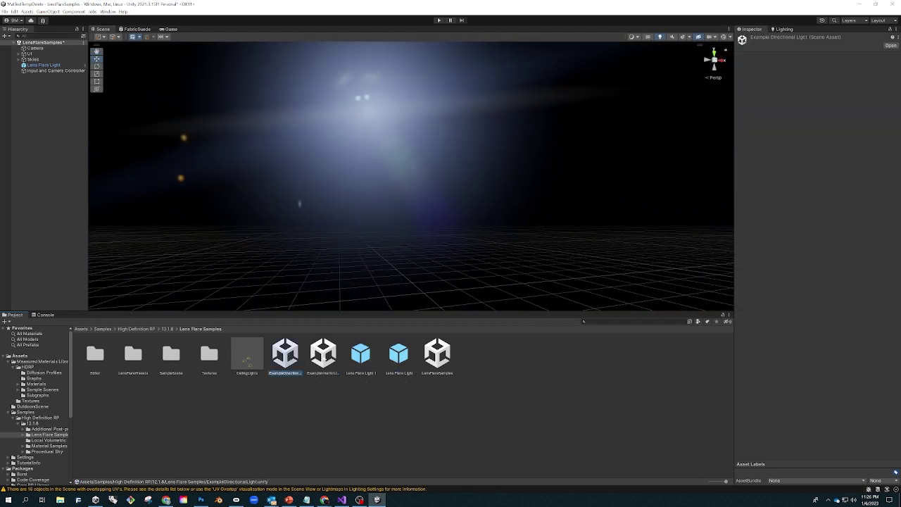
double_click(339, 361)
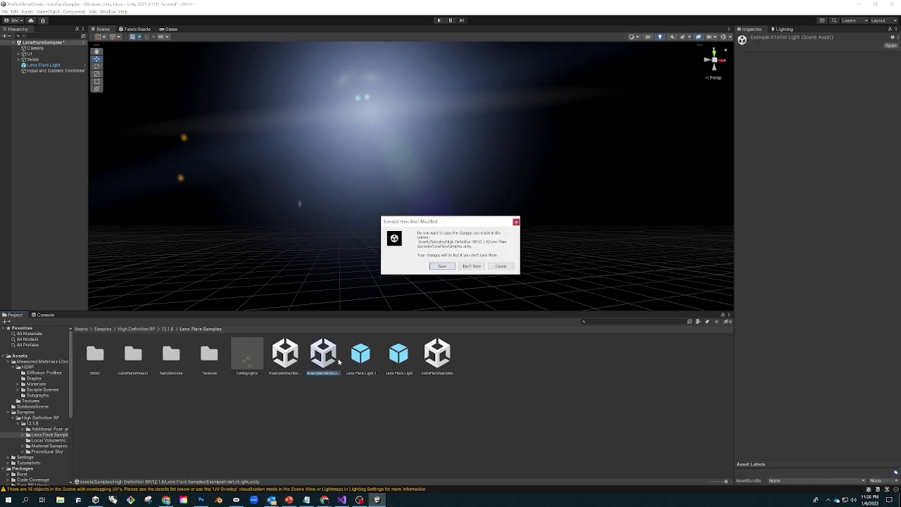
left_click(470, 266)
scroll(438, 236, "up", 5)
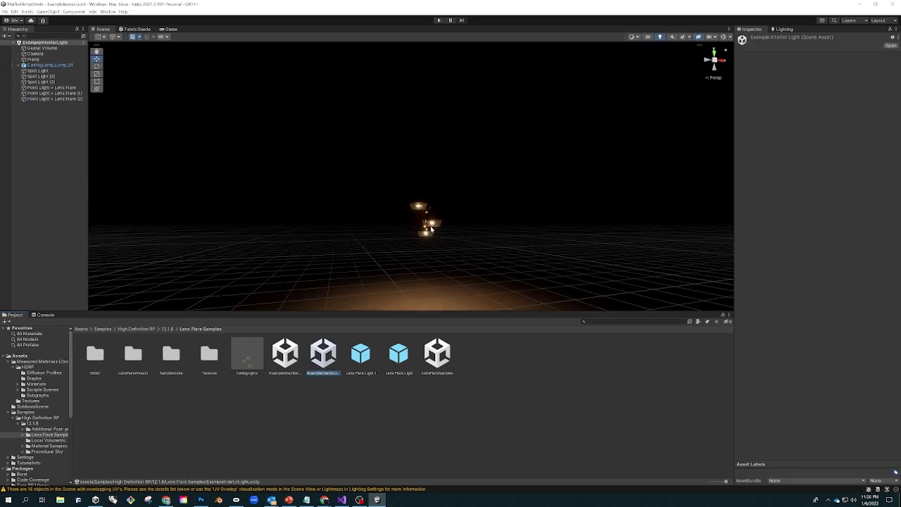
left_click(435, 240)
right_click_drag(457, 253, 358, 205)
scroll(358, 205, "up", 5)
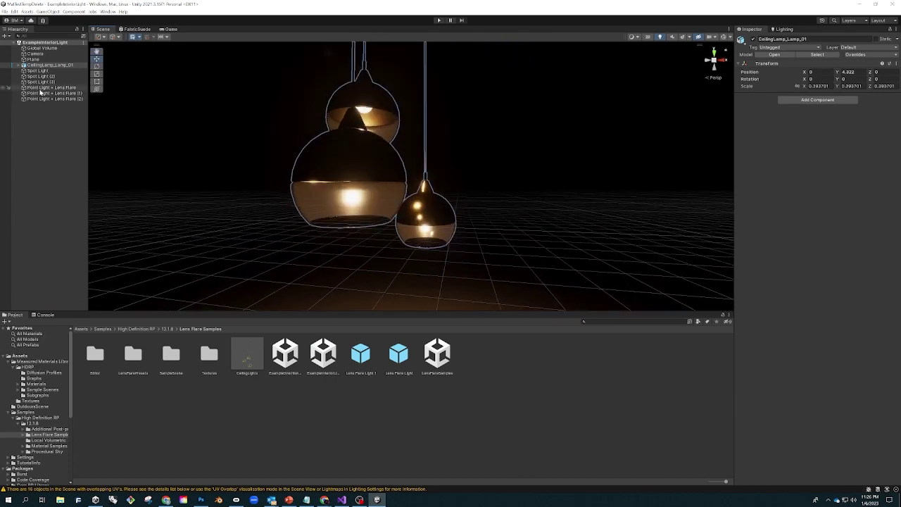
Turn on the scene gizmos and inspect the point lights with lens flare and the spot lights of the ceiling lamps.
left_click(42, 88)
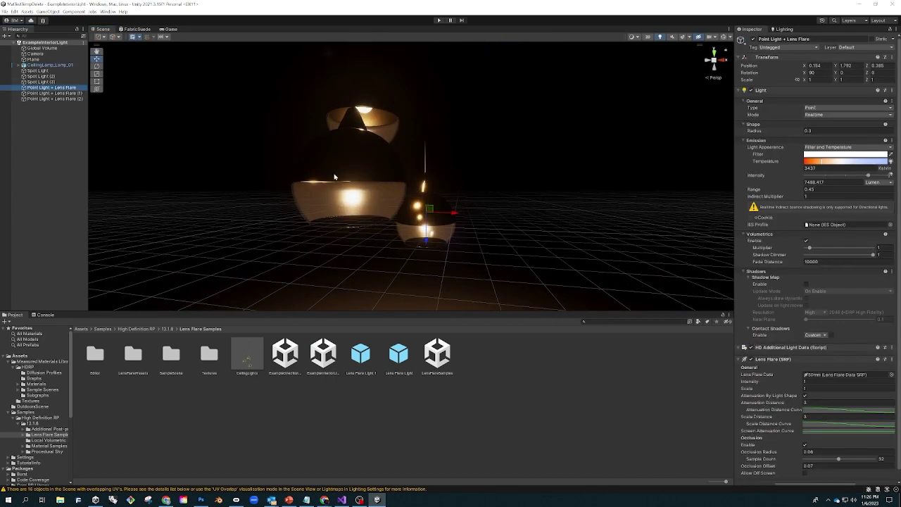
left_click(722, 37)
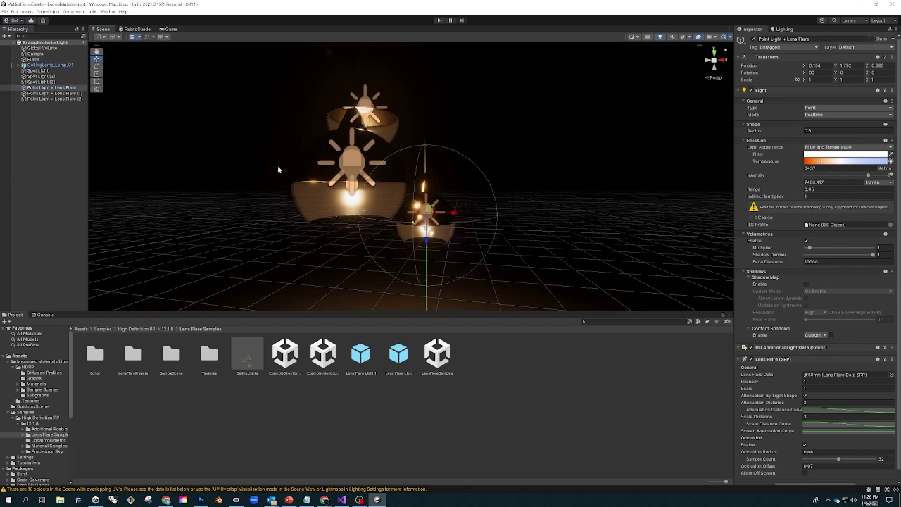
left_click(52, 71)
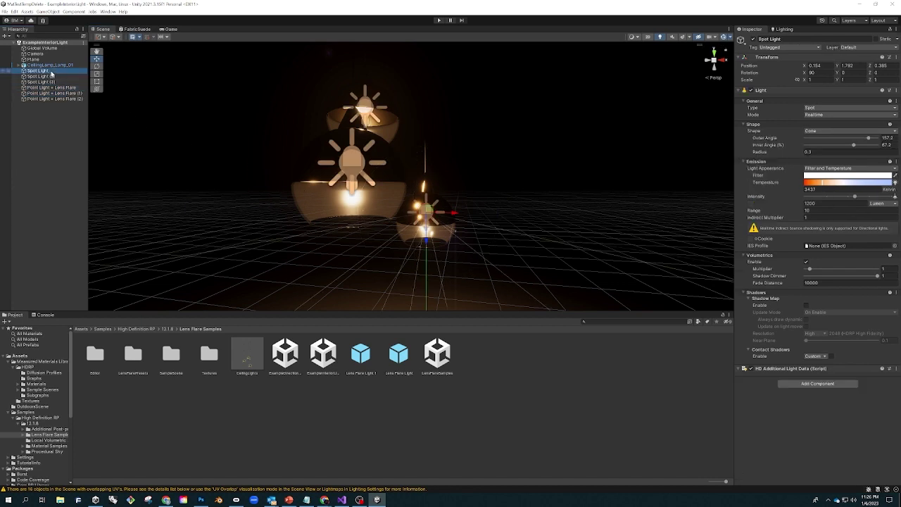
left_click(54, 77)
left_click(57, 83)
left_click(60, 88)
left_click(60, 110)
right_click_drag(455, 234, 492, 235)
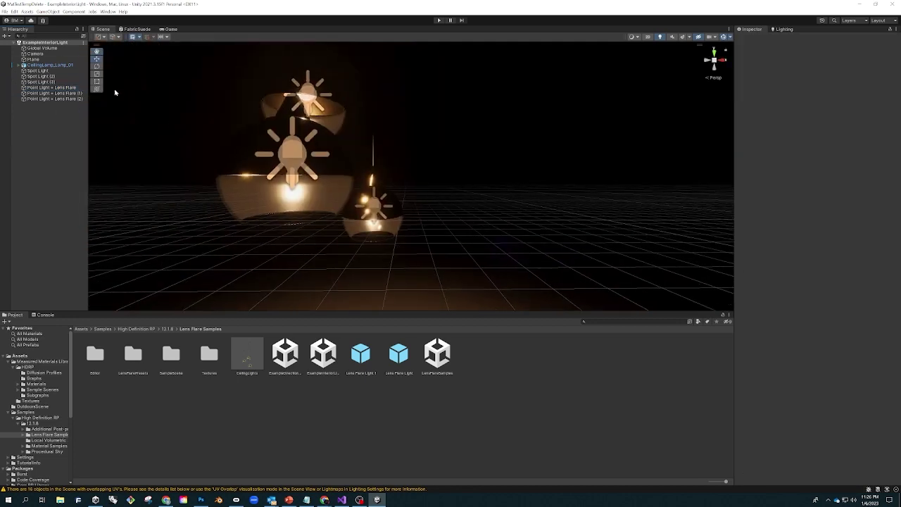
Look through the OutdoorsScene, HDRP and Subgraphs folders, and reopen OutdoorsScene from the Assets folder.
left_click(28, 408)
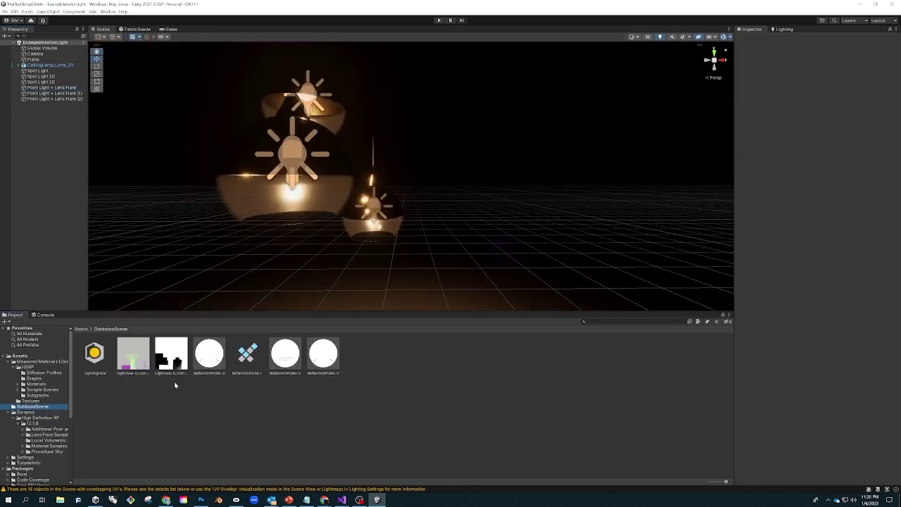
left_click(28, 367)
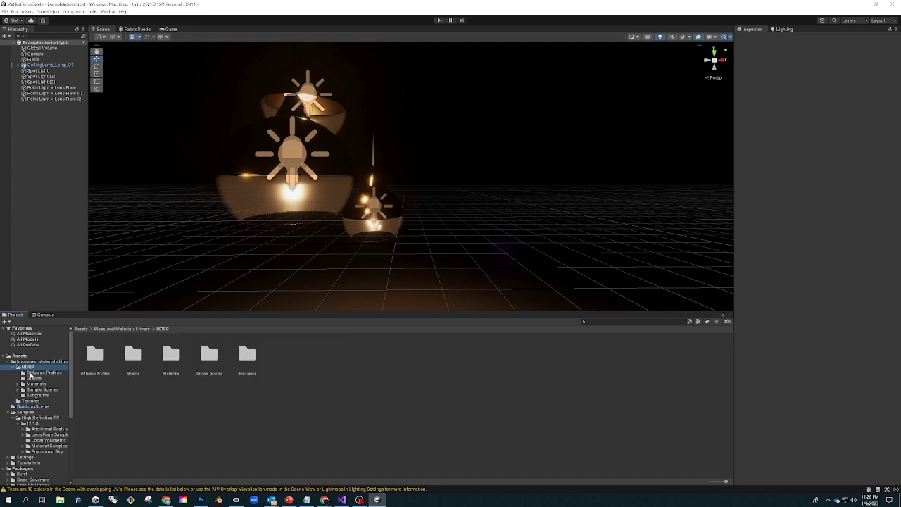
left_click(31, 373)
left_click(35, 395)
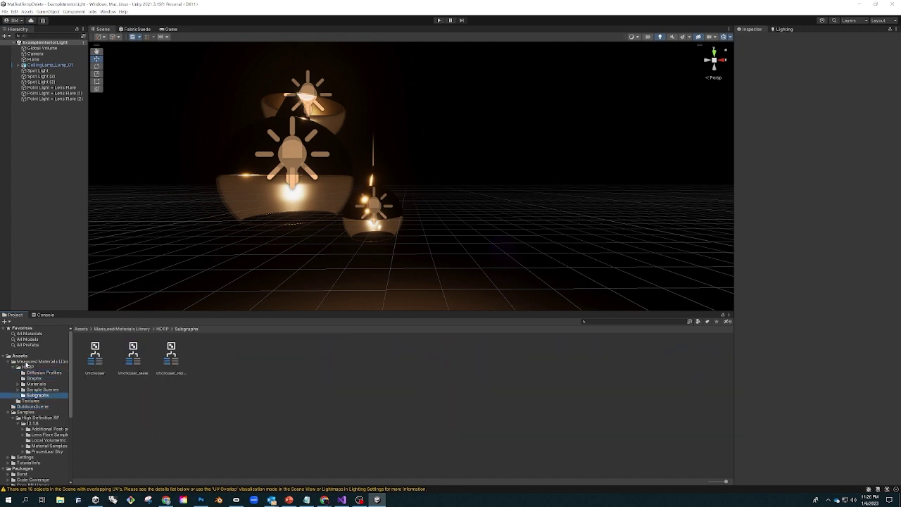
left_click(26, 356)
double_click(285, 352)
scroll(413, 219, "down", 5)
right_click_drag(289, 220, 339, 221)
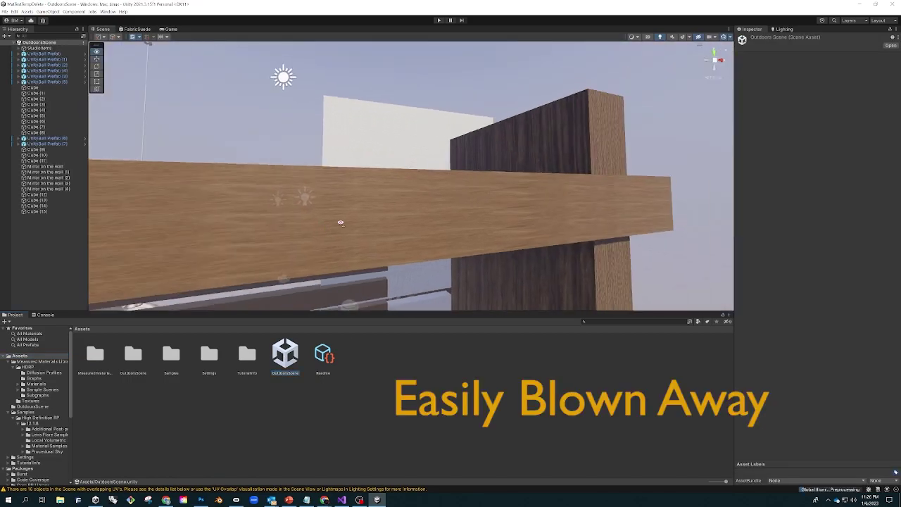
Select the ceiling lamp in the sample room and examine its glass and metal up close.
middle_click_drag(343, 262, 559, 158)
right_click_drag(560, 159, 383, 215)
left_click(380, 213)
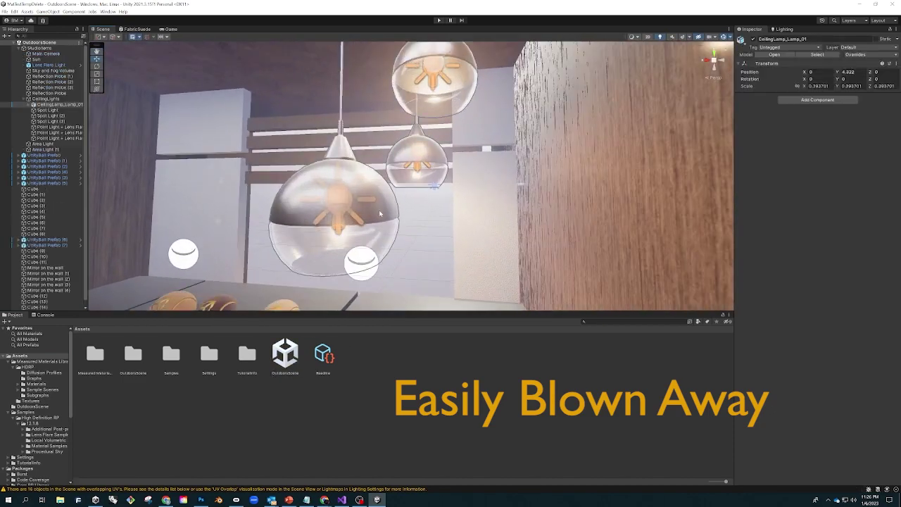
key("f")
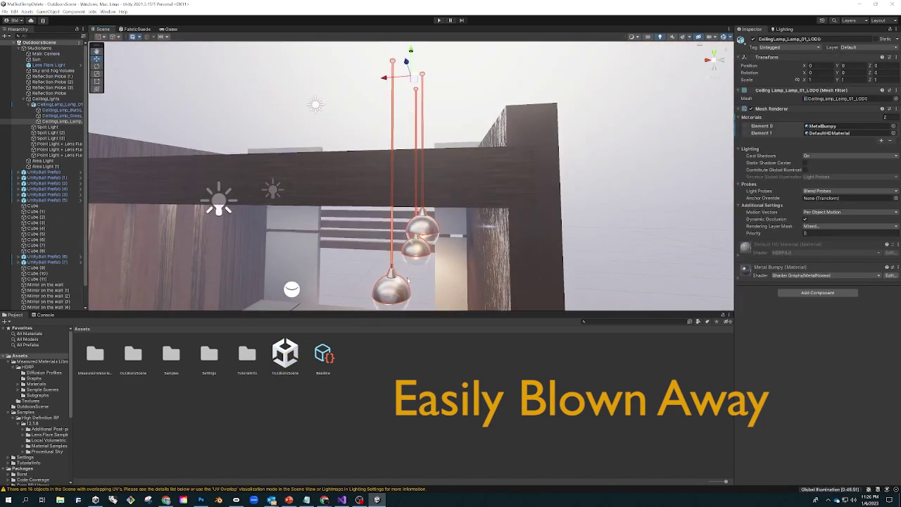
right_click_drag(380, 213, 393, 191)
middle_click_drag(393, 192, 393, 203)
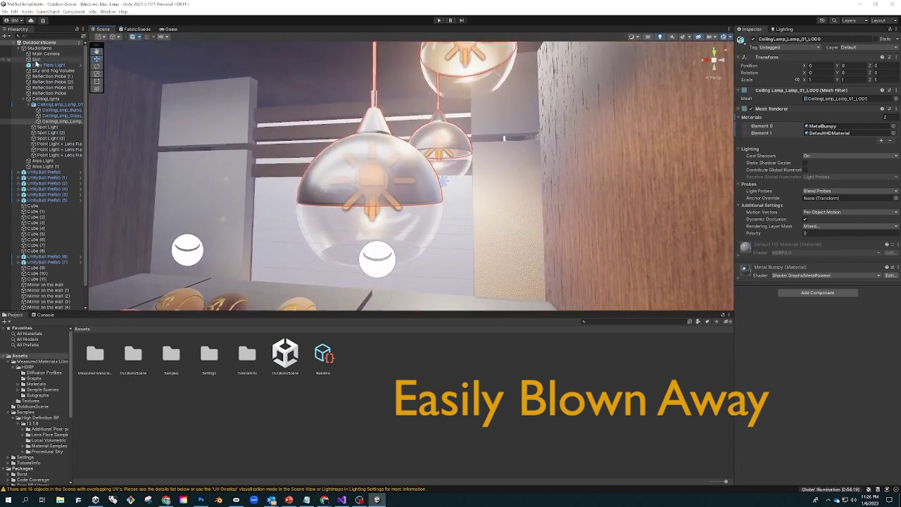
Deactivate the Sun, the CeilingLights group and both area lights.
left_click(36, 60)
left_click(753, 41)
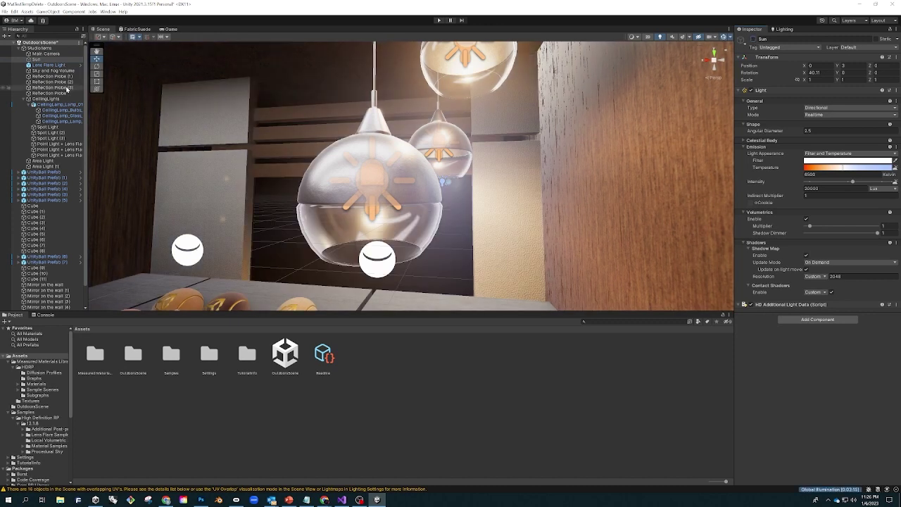
left_click(23, 99)
left_click(45, 99)
left_click(52, 110, "shift")
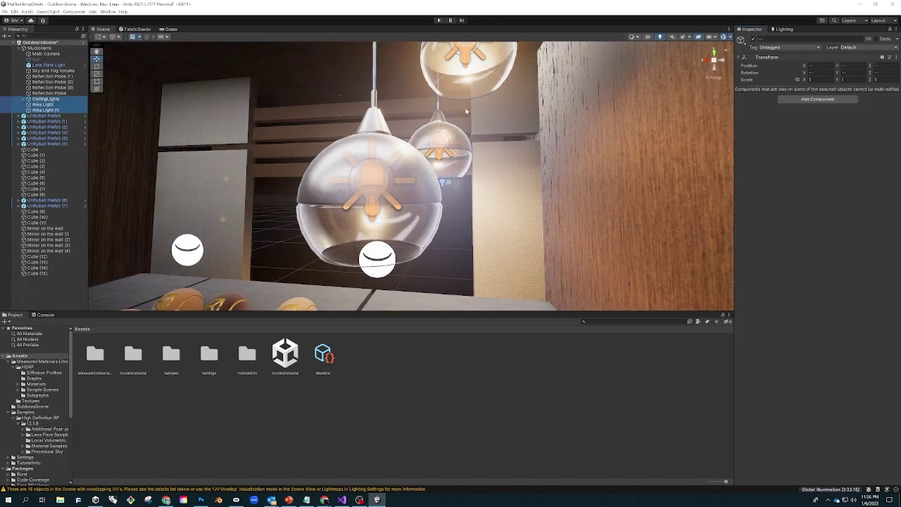
left_click(752, 39)
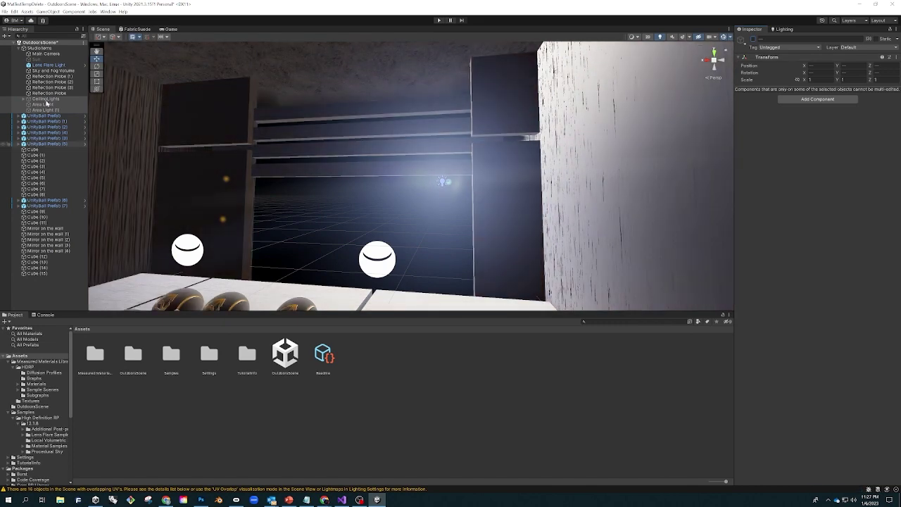
Reactivate the CeilingLights group on its own.
left_click(55, 100)
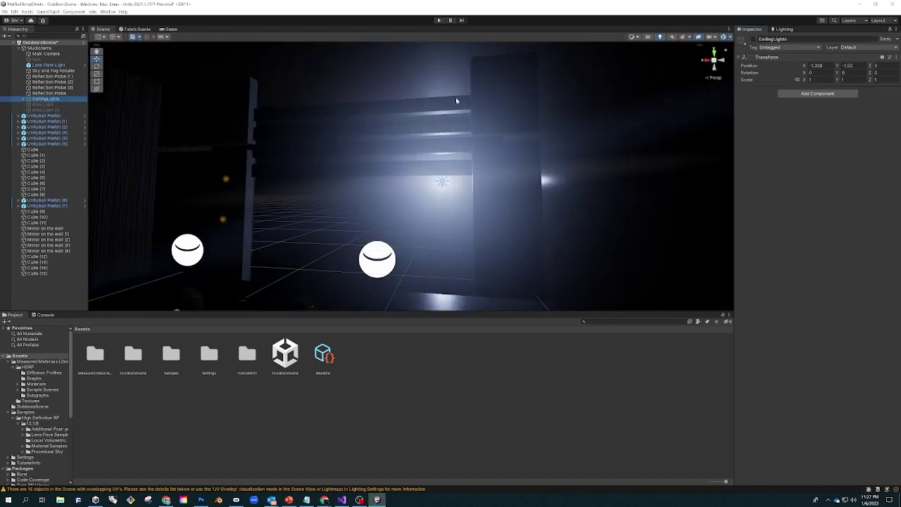
left_click(753, 39)
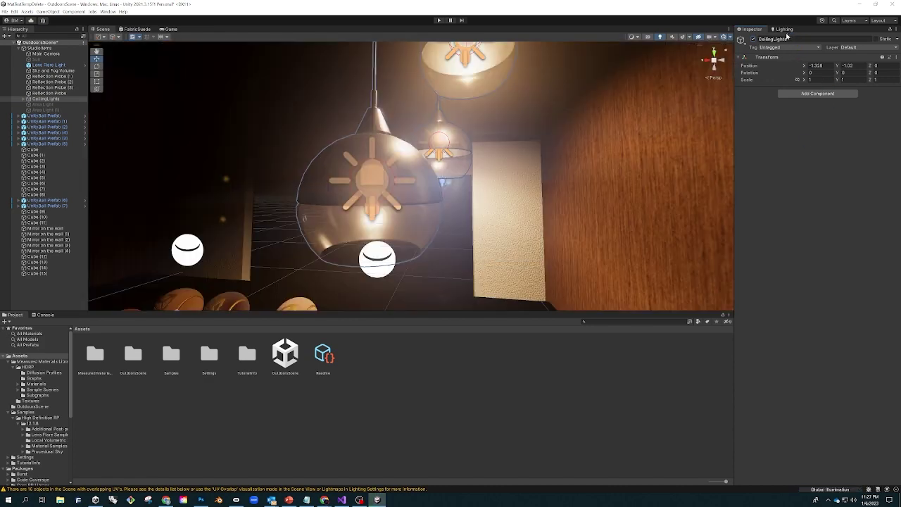
Reactivate both area lights in the sample room.
scroll(459, 250, "up", 2)
middle_click_drag(460, 249, 496, 238)
scroll(448, 240, "down", 3)
right_click_drag(448, 241, 426, 205)
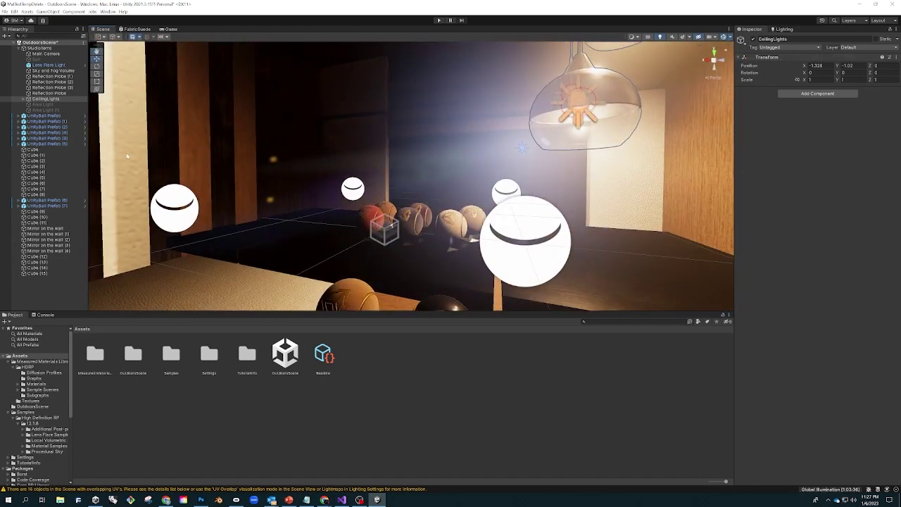
middle_click_drag(286, 180, 242, 226)
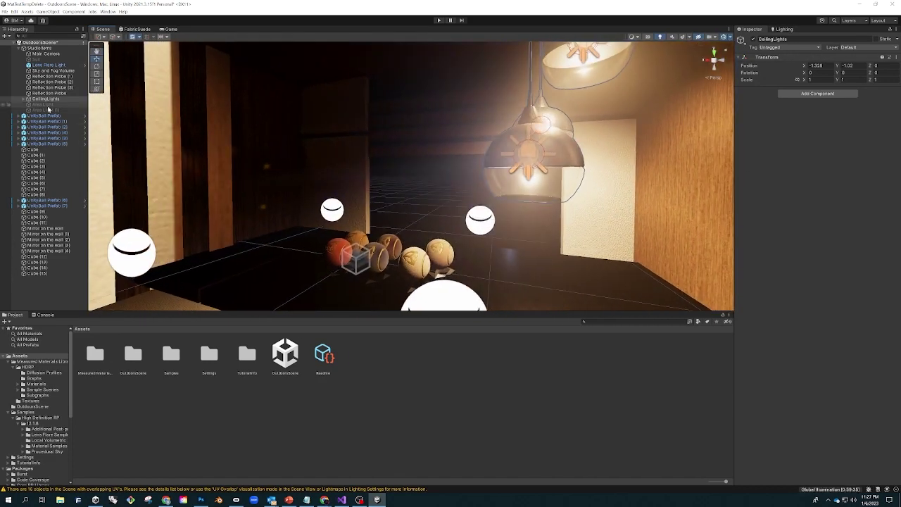
left_click(43, 104)
left_click(47, 111, "shift")
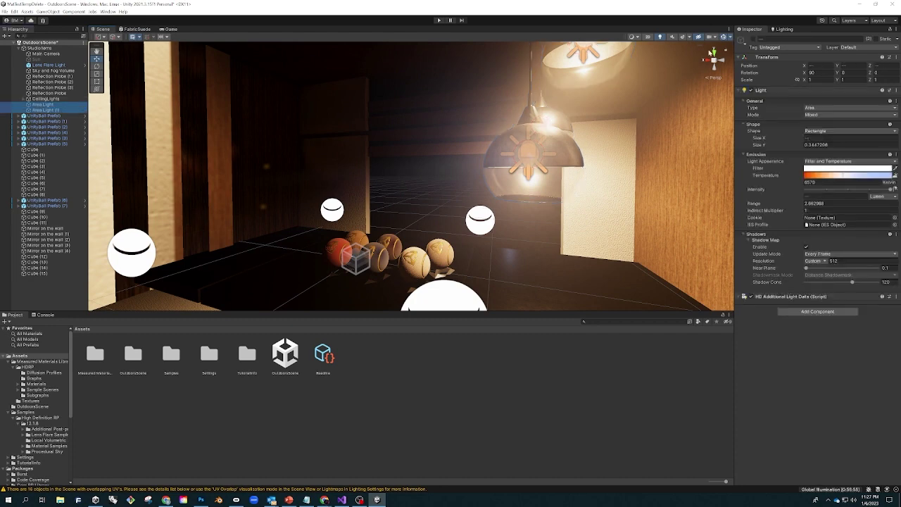
left_click(753, 39)
Reactivate the Sun directional light.
right_click_drag(412, 228, 438, 250)
middle_click_drag(437, 251, 469, 247)
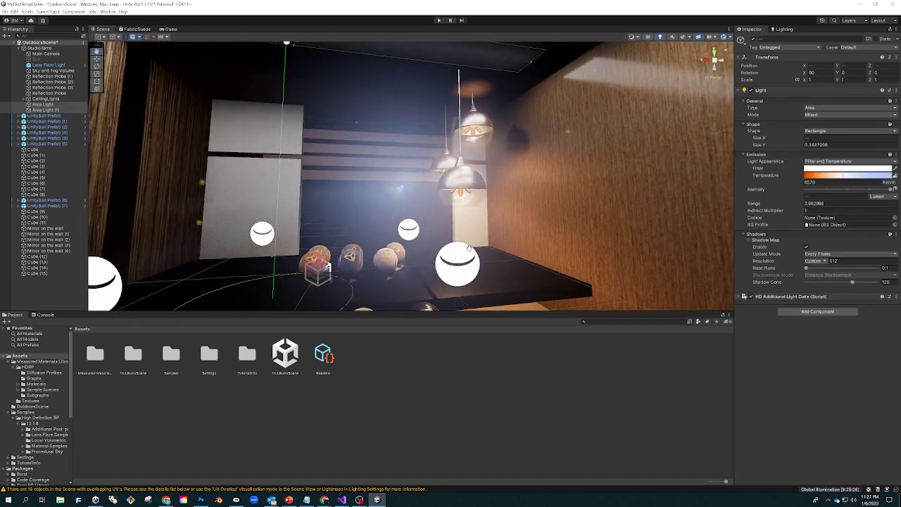
left_click(44, 60)
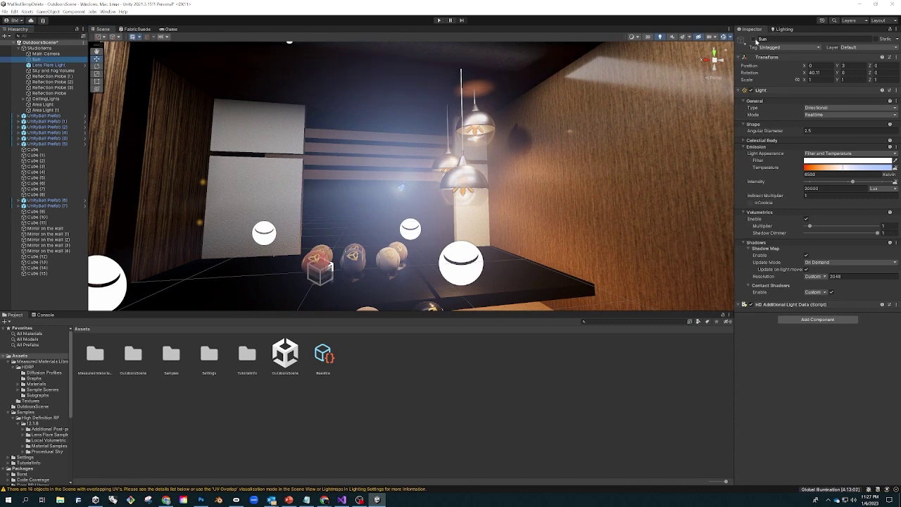
left_click(753, 40)
right_click_drag(619, 204, 486, 193)
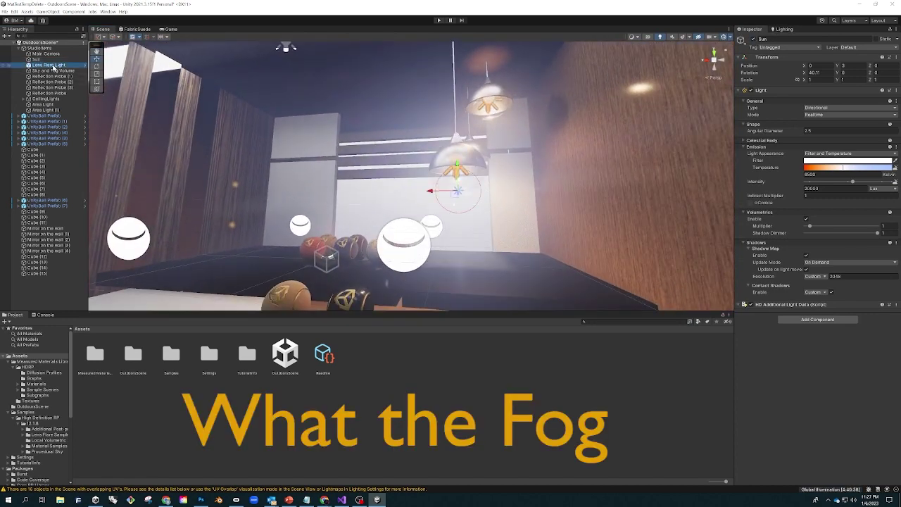
In the Sky and Fog Volume, set the Fog Attenuation Distance to 5.75 and the Bloom Threshold to 2.7.
left_click(53, 70)
scroll(797, 247, "down", 10)
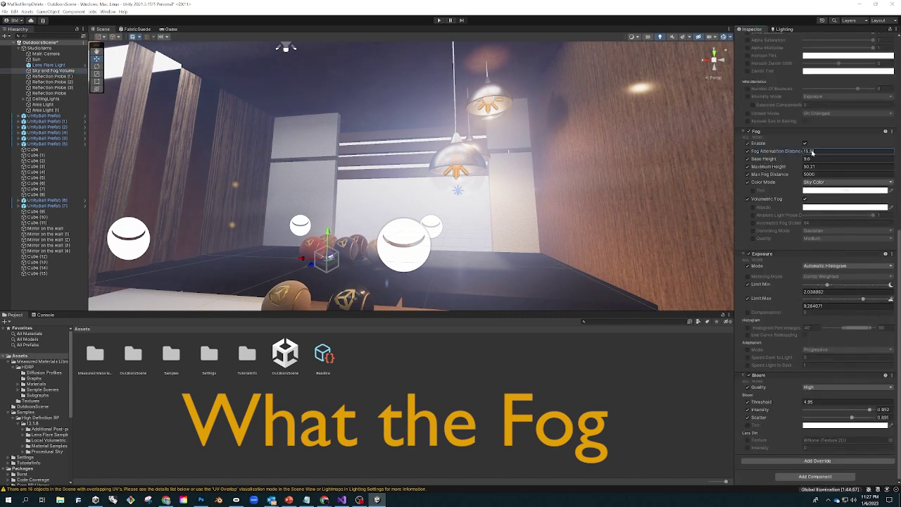
left_click_drag(786, 155, 695, 161)
left_click_drag(799, 403, 786, 404)
Select the ochre suede ball in the foreground, frame it and examine its surface up close.
right_click_drag(613, 246, 568, 247)
middle_click_drag(567, 247, 499, 254)
scroll(480, 256, "up", 4)
right_click_drag(477, 256, 412, 205)
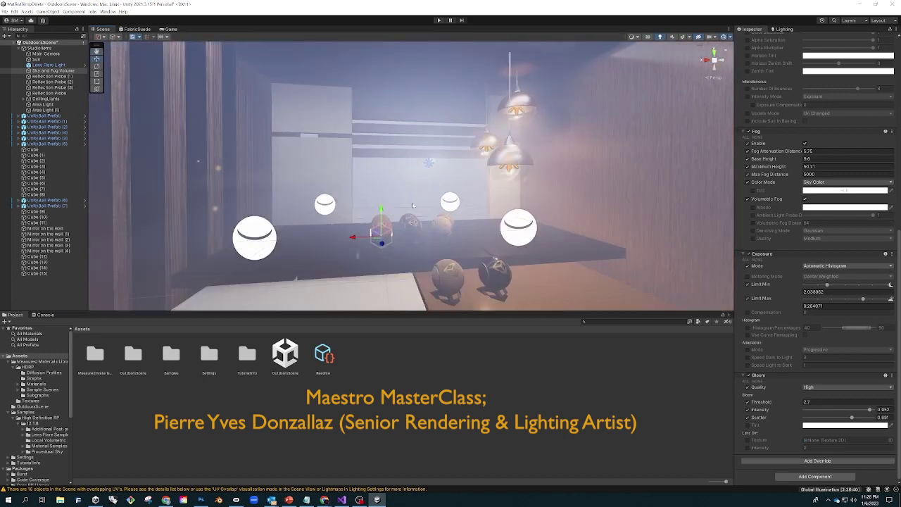
left_click(444, 279)
left_click(454, 286)
key("f")
right_click_drag(455, 287, 481, 243)
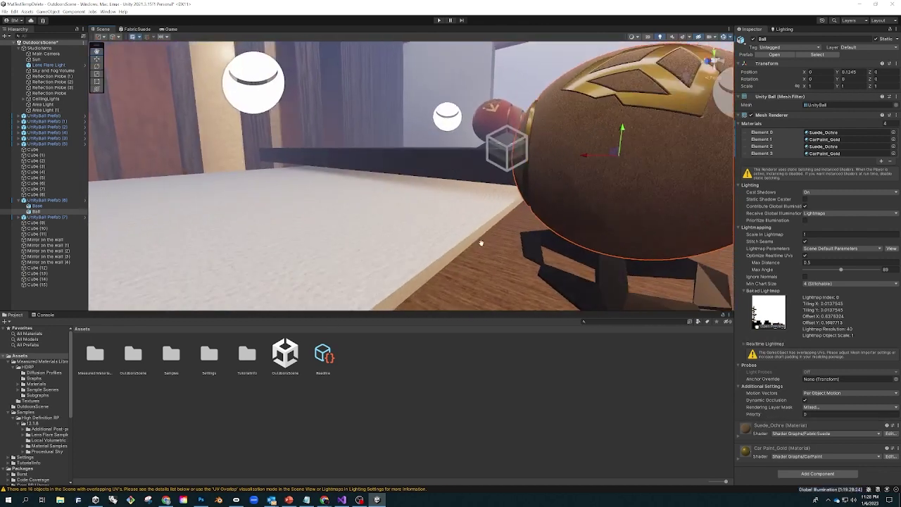
middle_click_drag(482, 243, 368, 280)
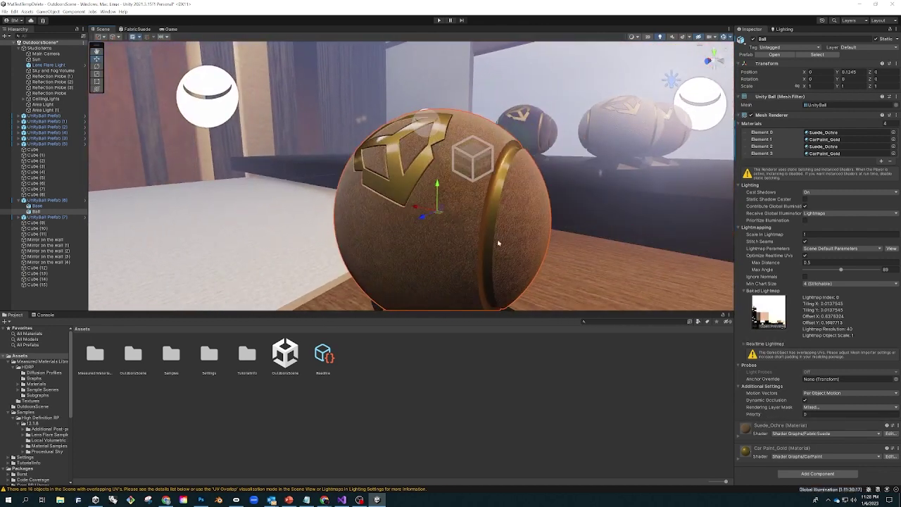
Examine the black ball with gold trim beside the suede ball and the light reflections on it.
scroll(452, 206, "down", 4)
middle_click_drag(452, 205, 399, 232)
scroll(506, 225, "down", 3)
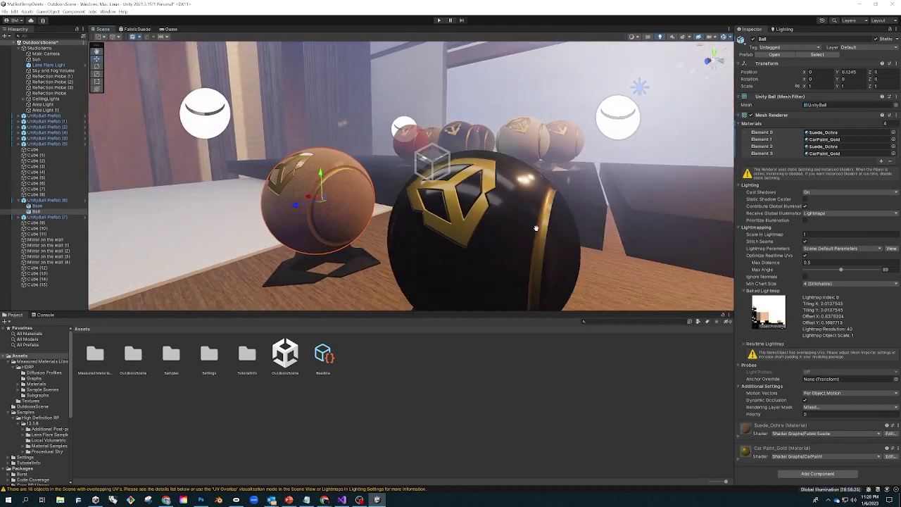
middle_click_drag(529, 227, 491, 200)
scroll(491, 201, "up", 4)
right_click_drag(492, 201, 494, 190)
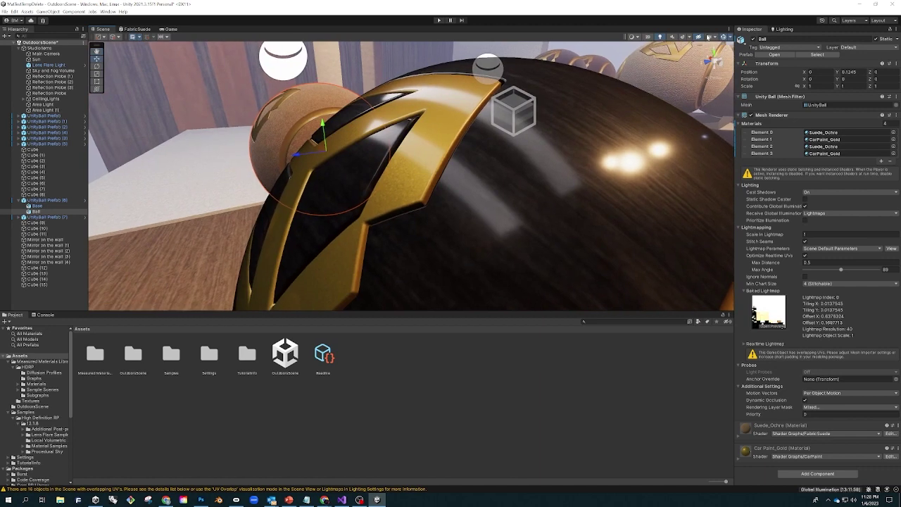
Hide the scene gizmo icons and select the parchment herringbone fabric ball on the dark table.
left_click(722, 37)
middle_click_drag(619, 166, 475, 249)
scroll(561, 171, "up", 4)
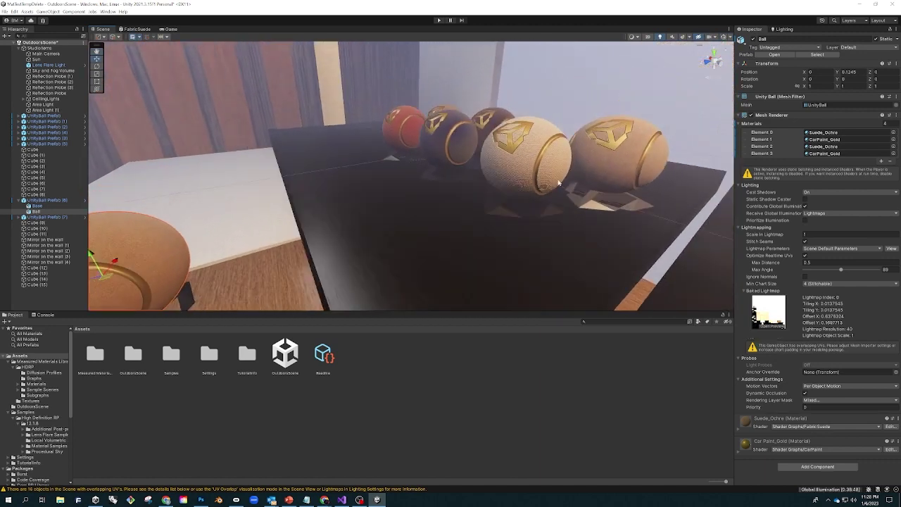
right_click_drag(561, 171, 522, 186)
left_click(507, 187)
left_click(508, 186)
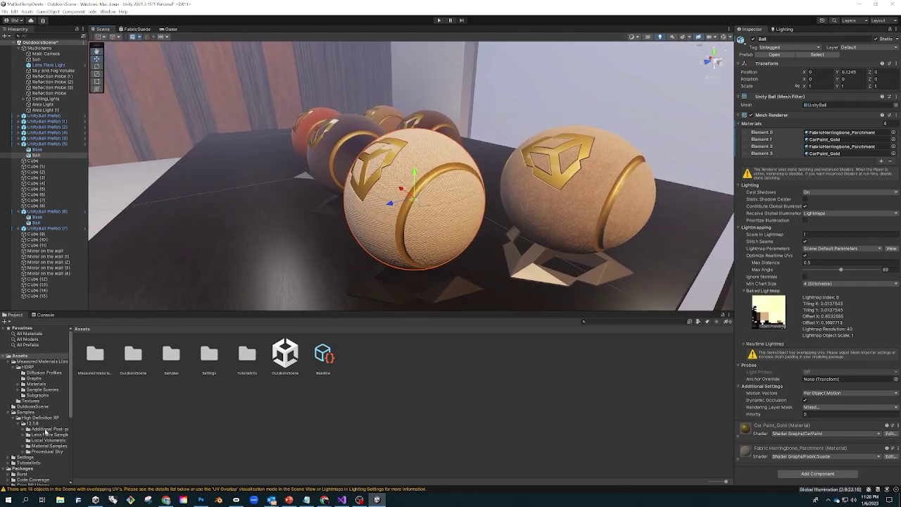
Apply the MetalScratchedDark material from the library's Metal folder to both fabric sections of the selected ball.
left_click(37, 384)
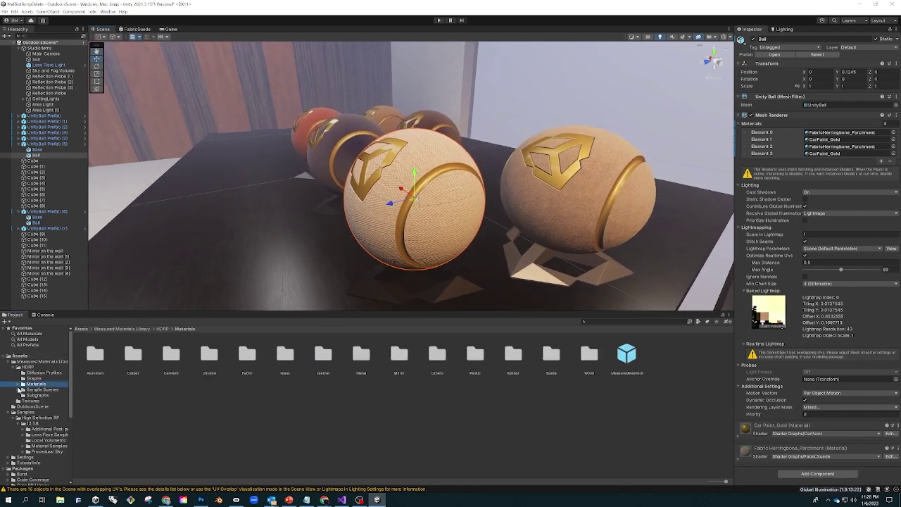
left_click(19, 384)
left_click(38, 395)
scroll(43, 399, "down", 5)
left_click(38, 381)
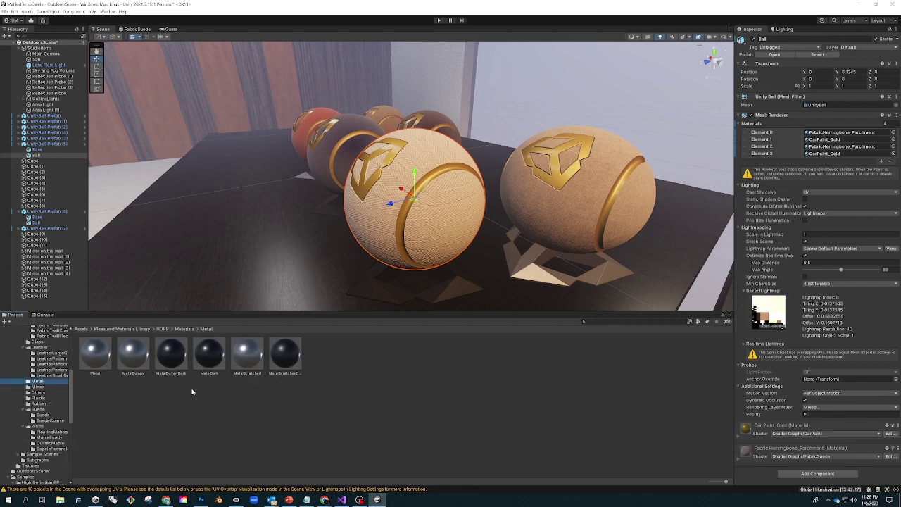
left_click_drag(285, 364, 432, 232)
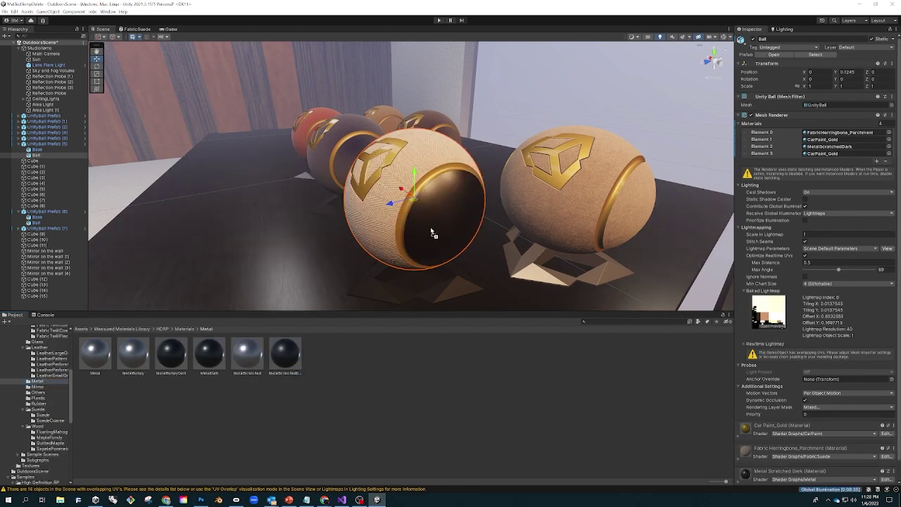
left_click_drag(288, 357, 382, 187)
Inspect the ball's scratched metal finish up close and from a distance within the foggy room.
scroll(392, 225, "up", 3)
scroll(393, 226, "up", 3)
left_click_drag(393, 218, 469, 203, "alt")
scroll(424, 235, "up", 3)
scroll(468, 203, "down", 8)
left_click_drag(383, 210, 376, 237, "alt")
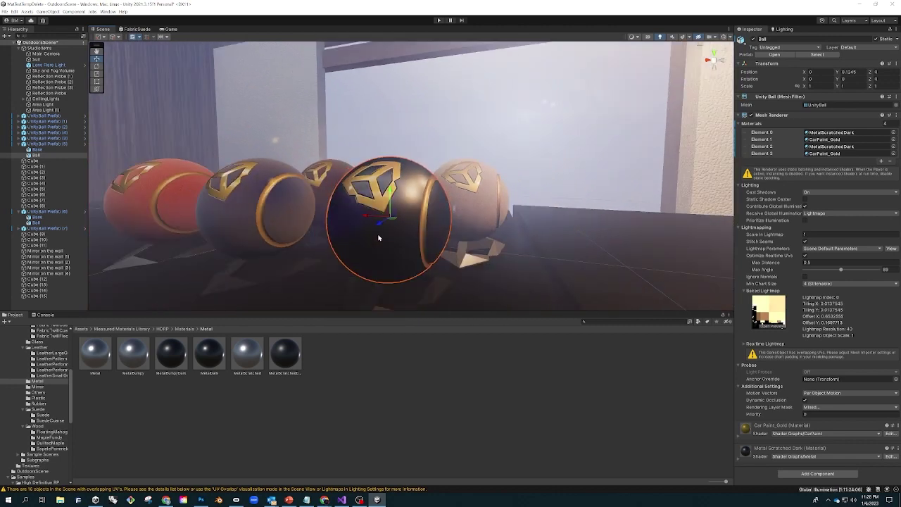
scroll(377, 237, "down", 5)
right_click_drag(461, 200, 544, 155)
left_click_drag(544, 155, 421, 220, "alt")
middle_click_drag(421, 220, 485, 271)
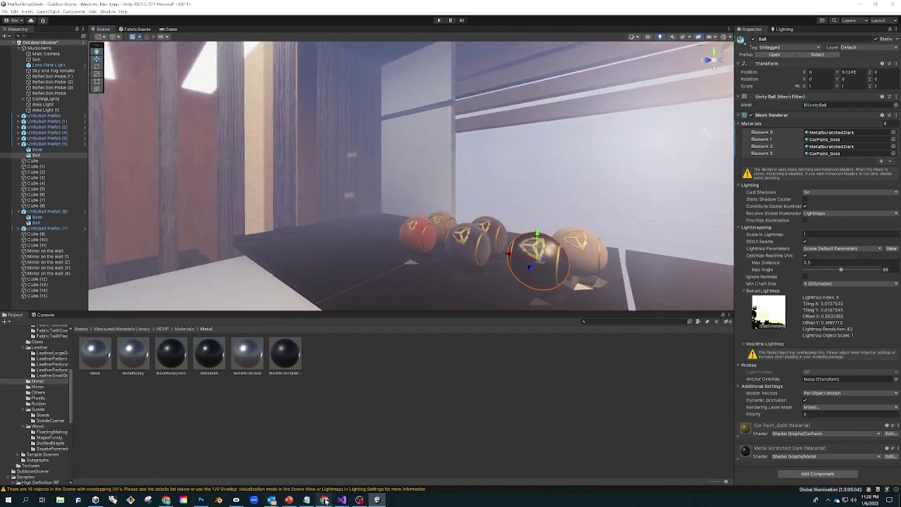
Switch to Chrome to show the MeasuredMaterialLibraryHDRP GitHub page, highlight its web address, and return to Unity.
mouse_move(326, 501)
left_click(354, 478)
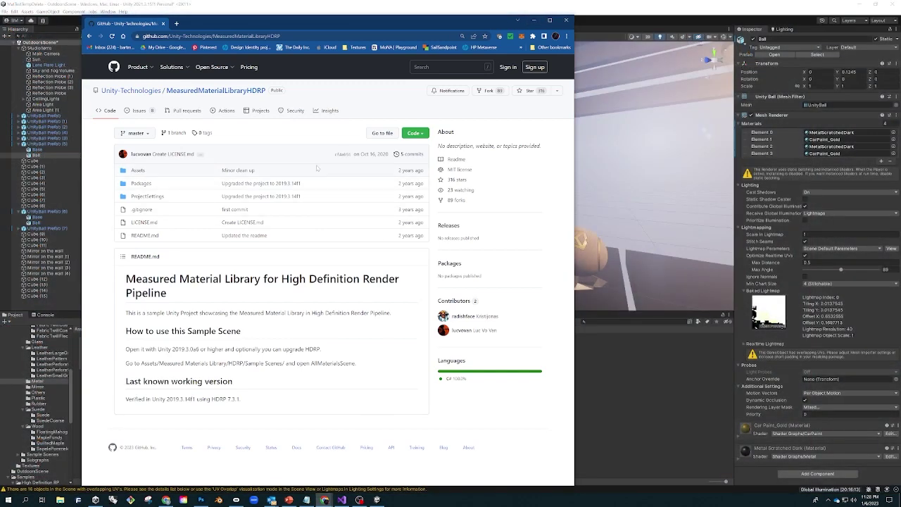
left_click(142, 36)
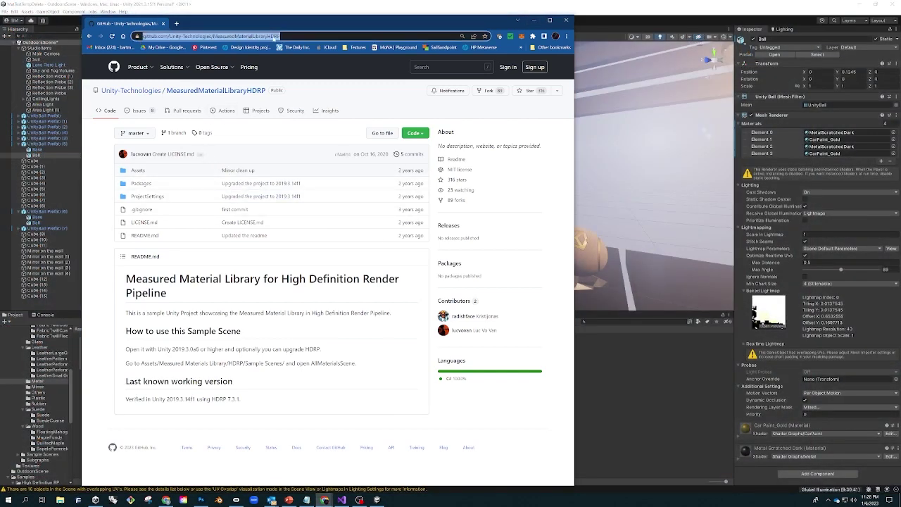
left_click(535, 23)
Select the Suede_Gray material in the library's Suede folder and open its FabricSuede shader graph.
left_click_drag(518, 254, 489, 251, "alt")
middle_click_drag(462, 245, 417, 207)
scroll(417, 207, "up", 5)
left_click_drag(414, 211, 426, 225, "alt")
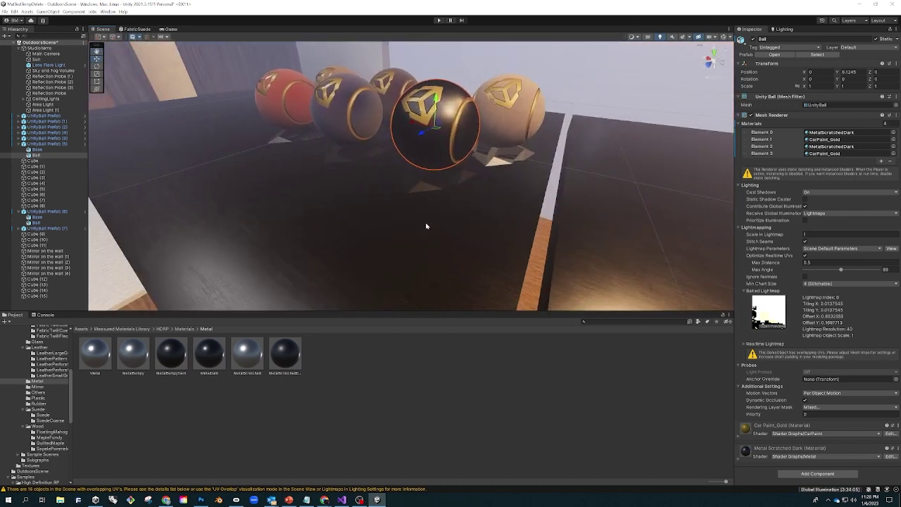
left_click(42, 415)
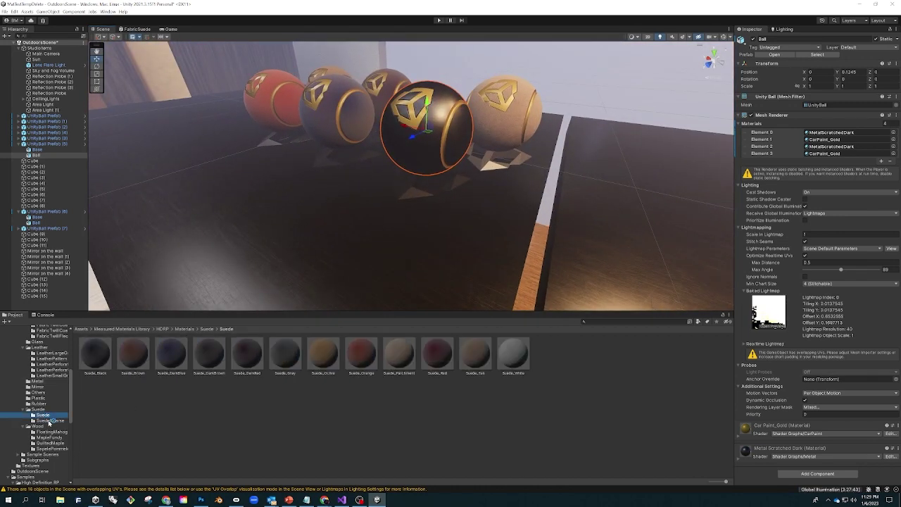
left_click(281, 359)
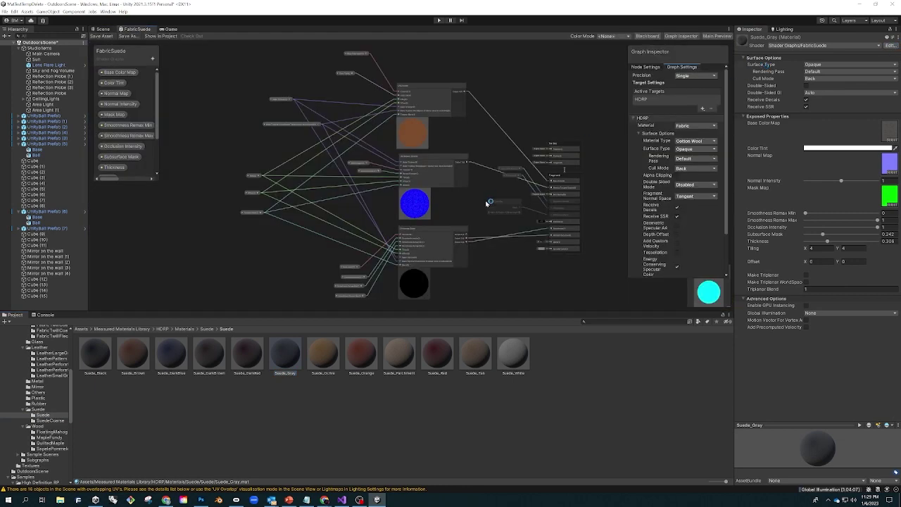
Review the FabricSuede graph's material types, Suede_Gray's available Shader Graphs shaders, and the graph's node and graph settings without changing them.
scroll(491, 205, "up", 5)
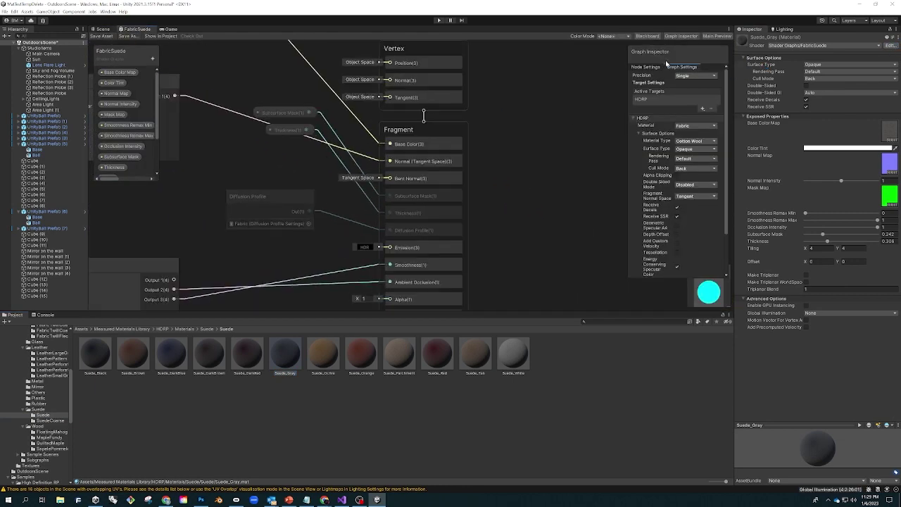
left_click(695, 126)
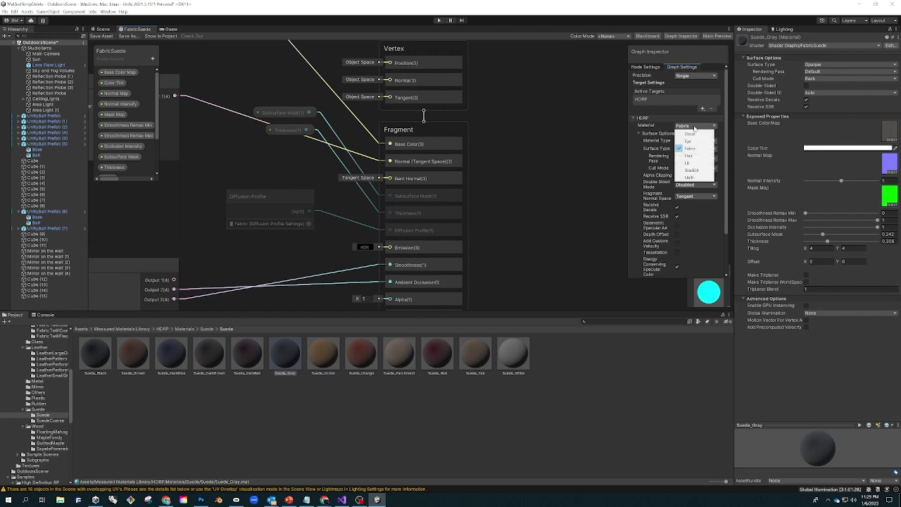
left_click(654, 112)
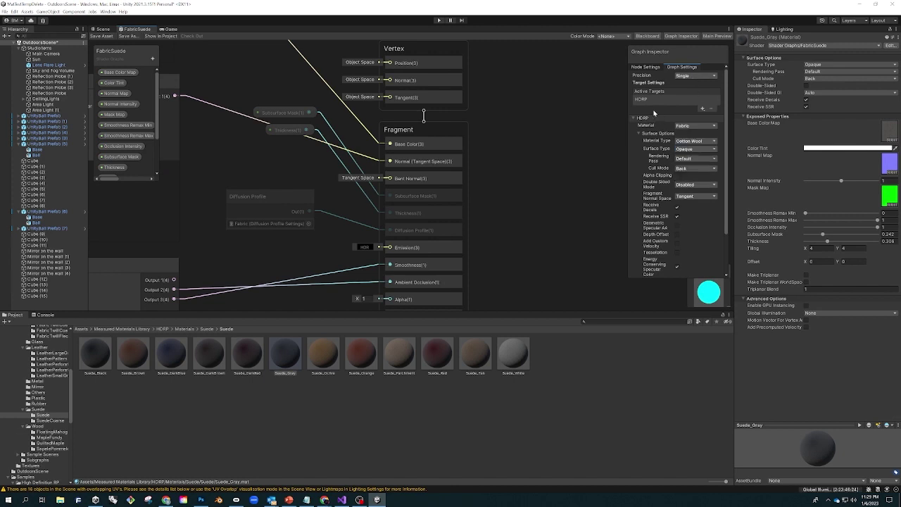
left_click(800, 47)
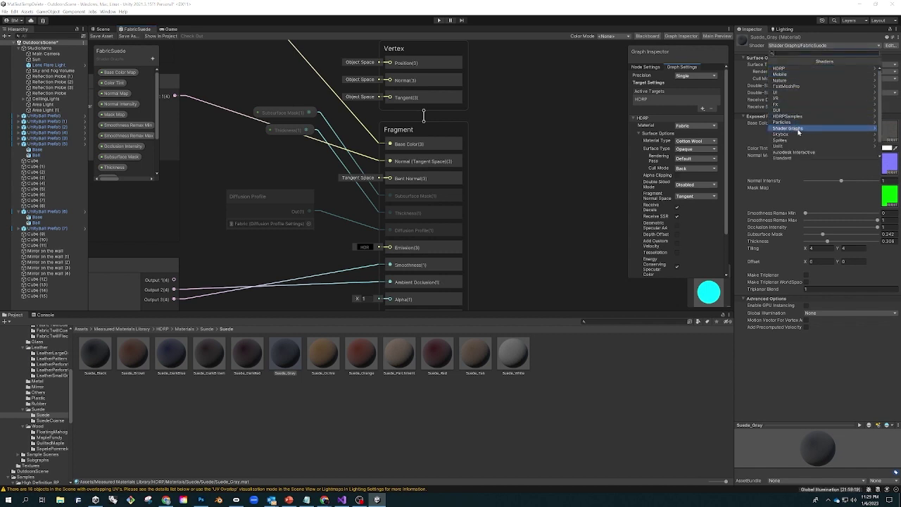
mouse_move(799, 131)
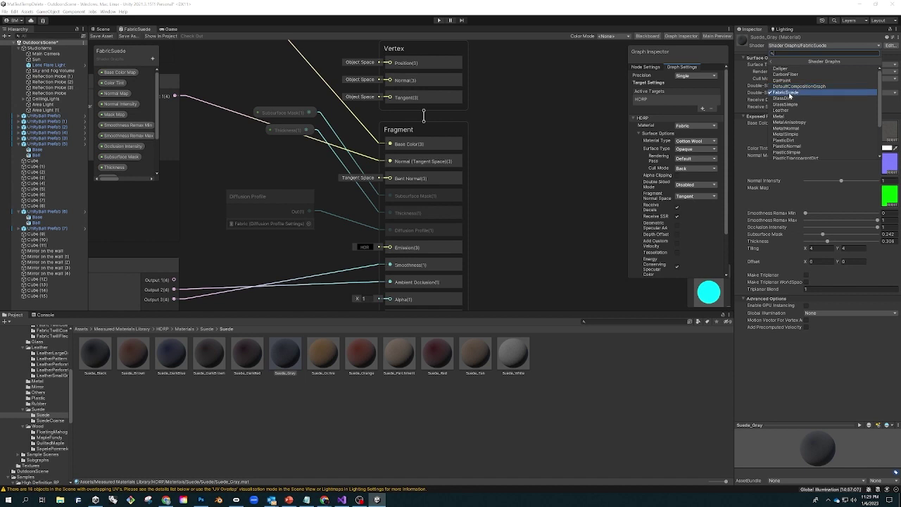
left_click(813, 32)
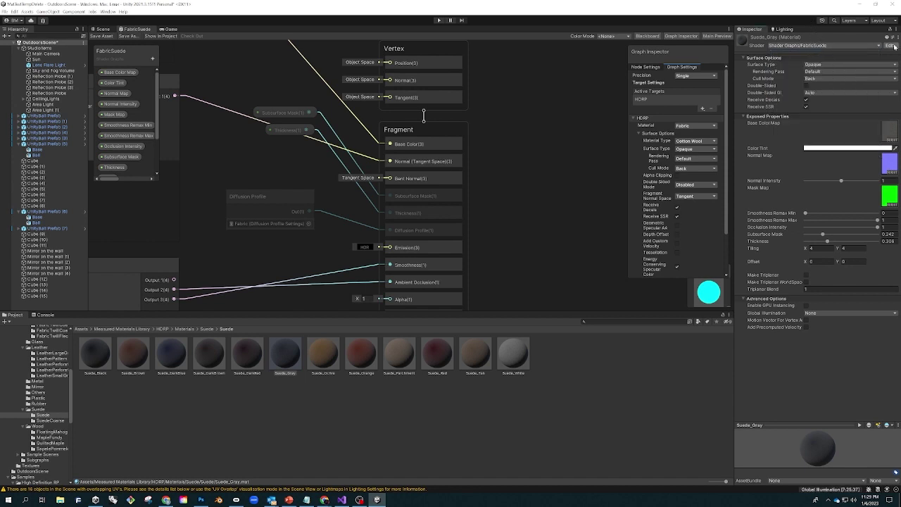
left_click(642, 68)
left_click(685, 68)
Return to the scene view and pull back to show the whole sample room.
left_click(102, 29)
scroll(373, 166, "down", 6)
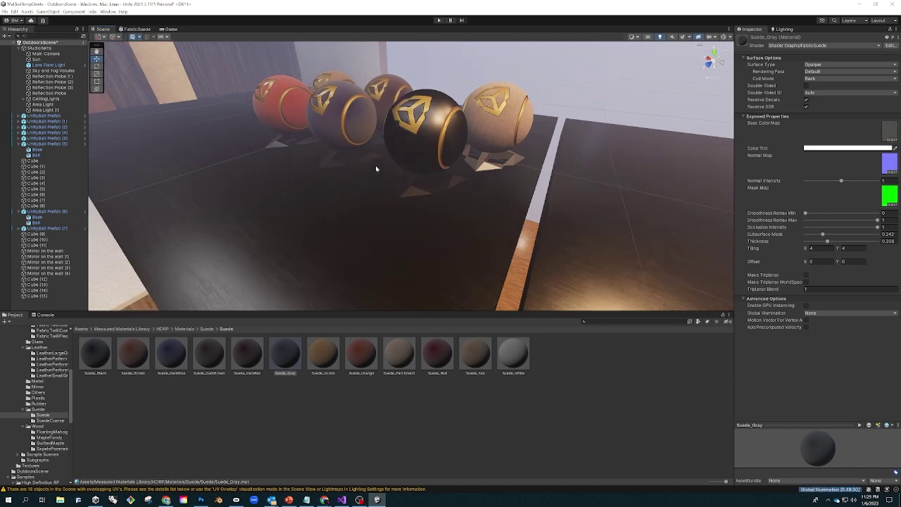
scroll(447, 171, "down", 3)
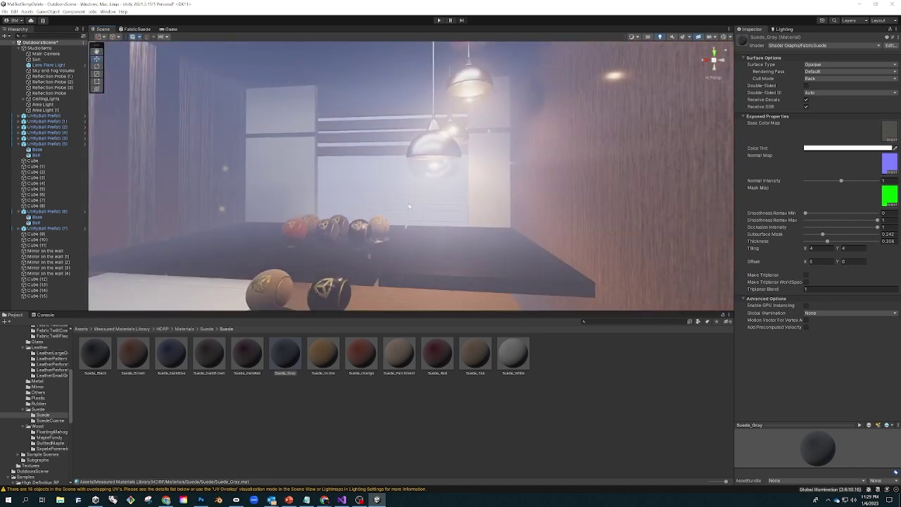